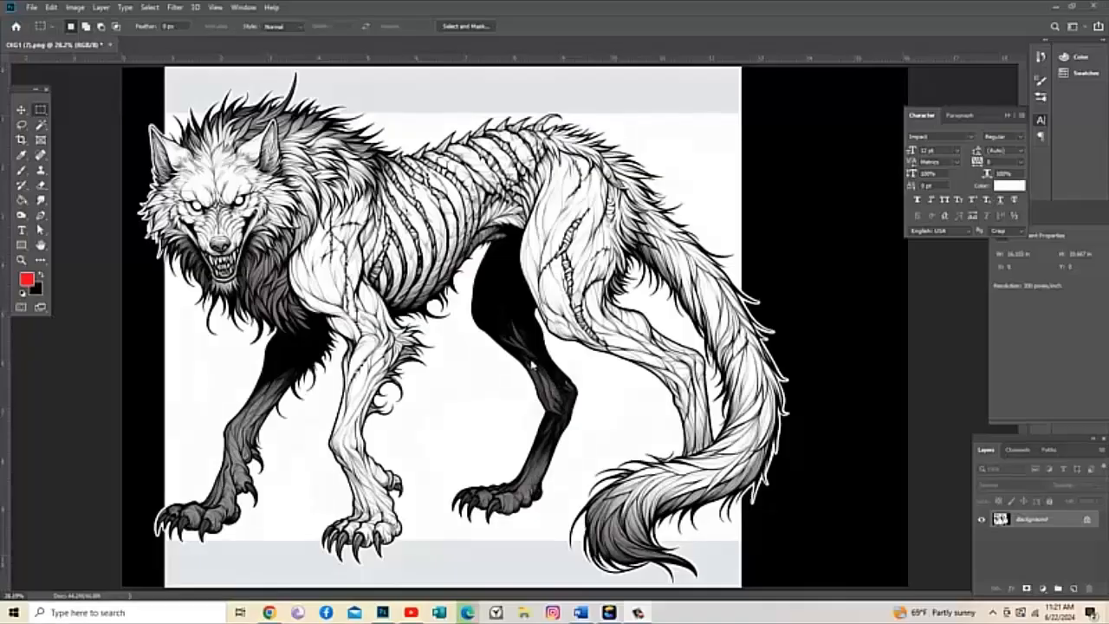
- Select the black areas with Color Range sampled from the wolf's dark hind leg, copy them to a new layer, and check the isolated linework
left_click(150, 8)
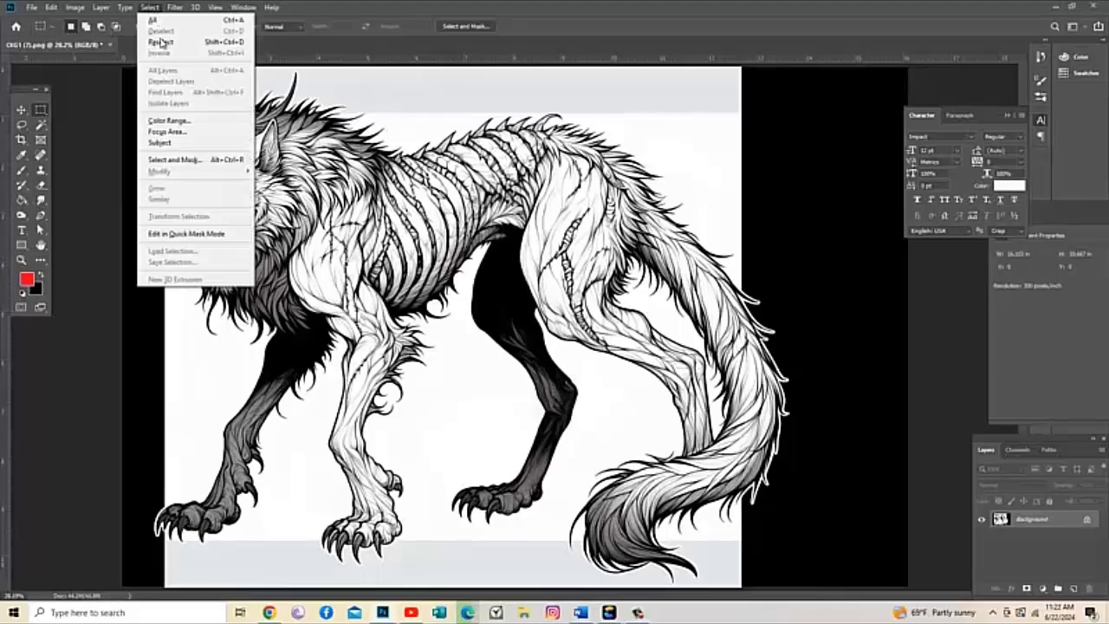
left_click(171, 120)
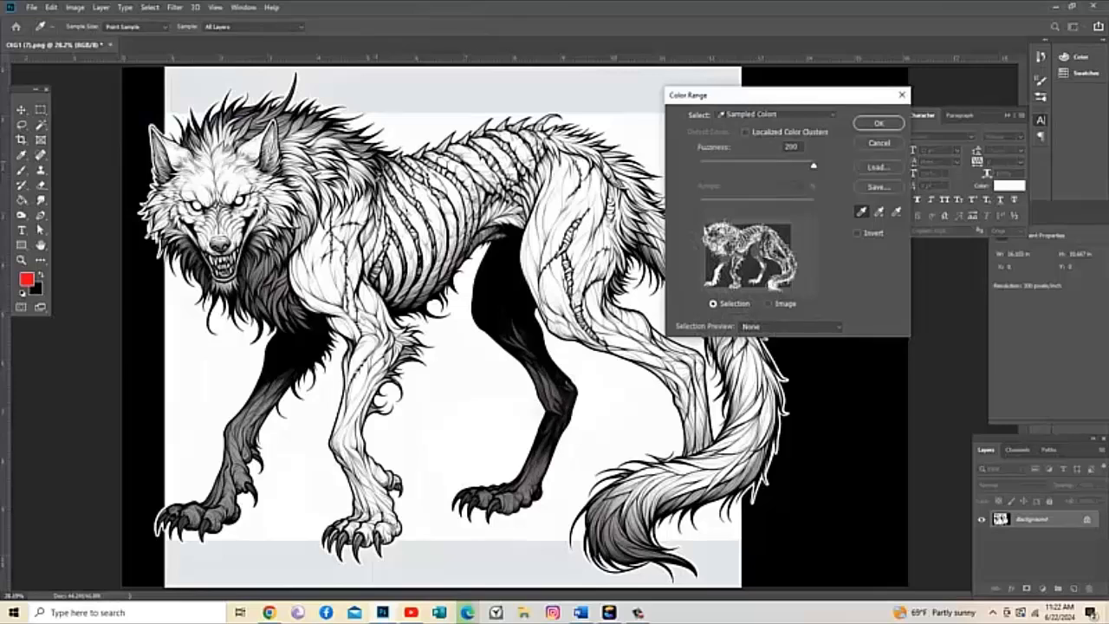
left_click(507, 260)
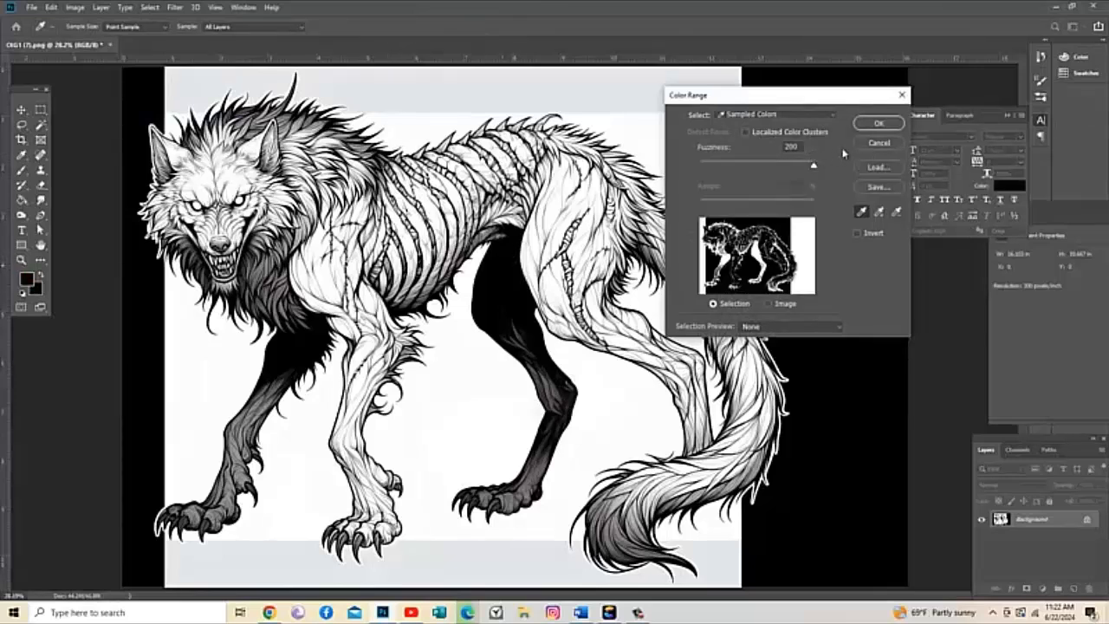
left_click(876, 123)
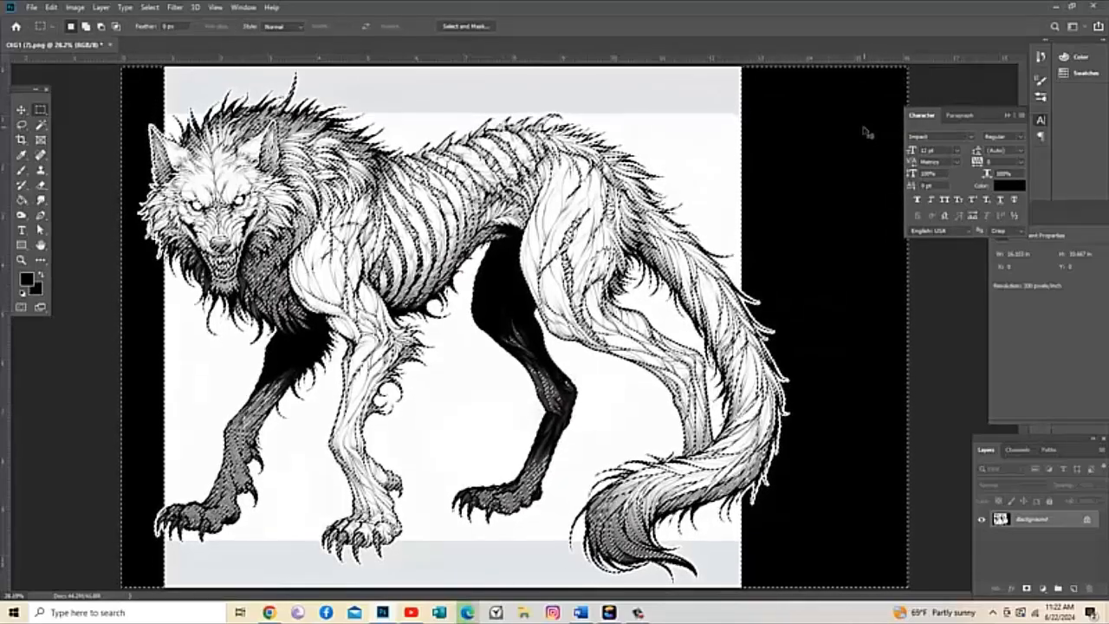
left_click(858, 128)
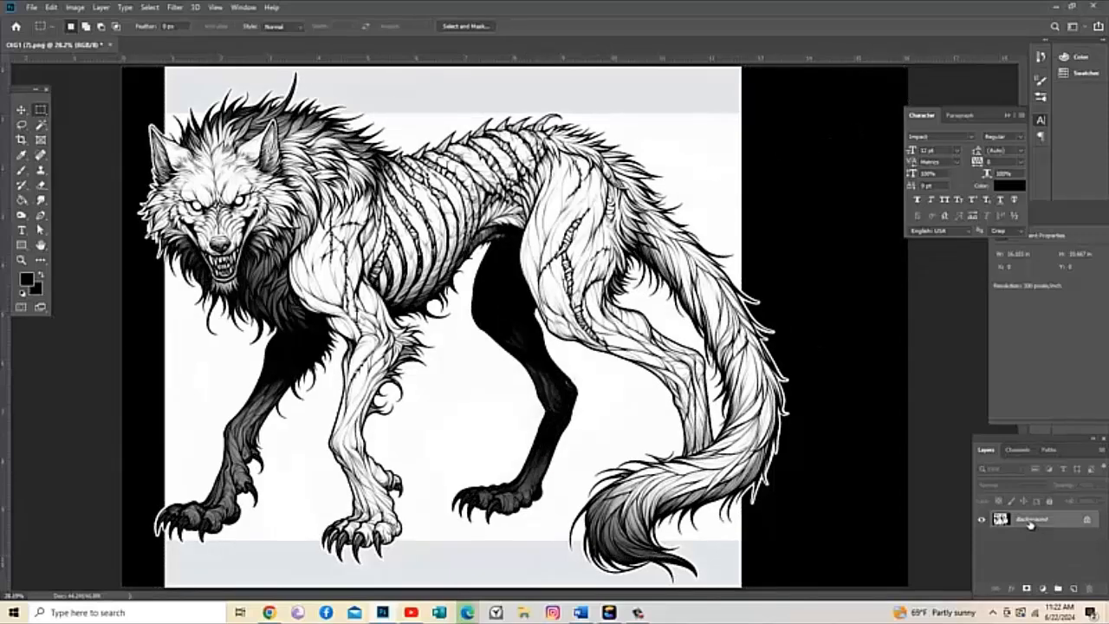
key("ctrl+j")
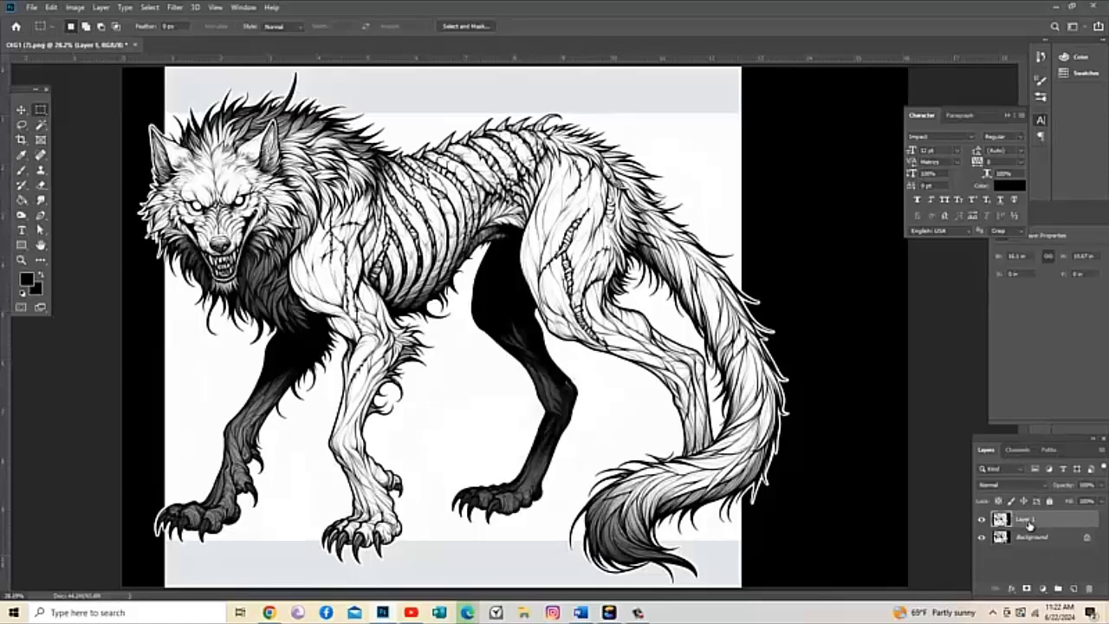
left_click(982, 538)
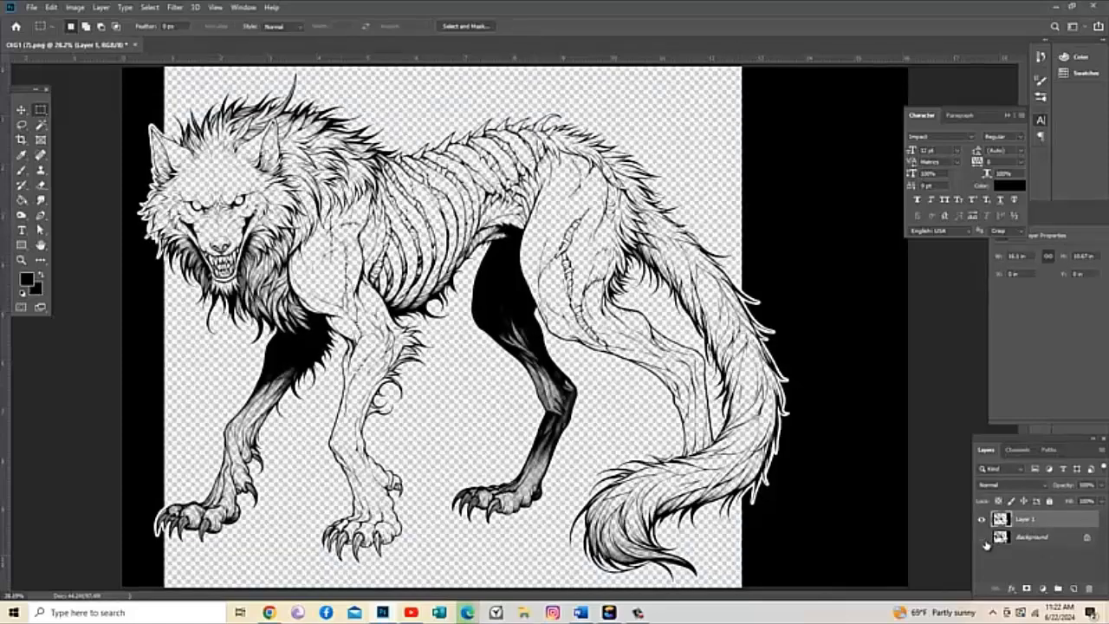
left_click(982, 538)
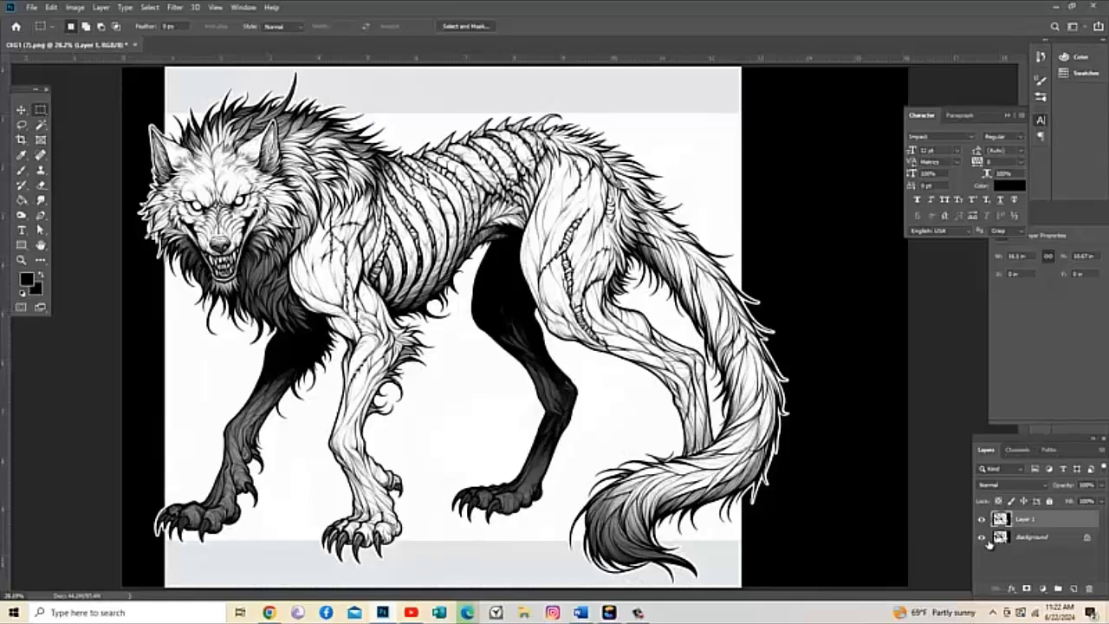
- Select the Background's gray tones with Color Range sampled from the front leg, then cut and paste them onto a new layer above Layer 1
left_click(1022, 538)
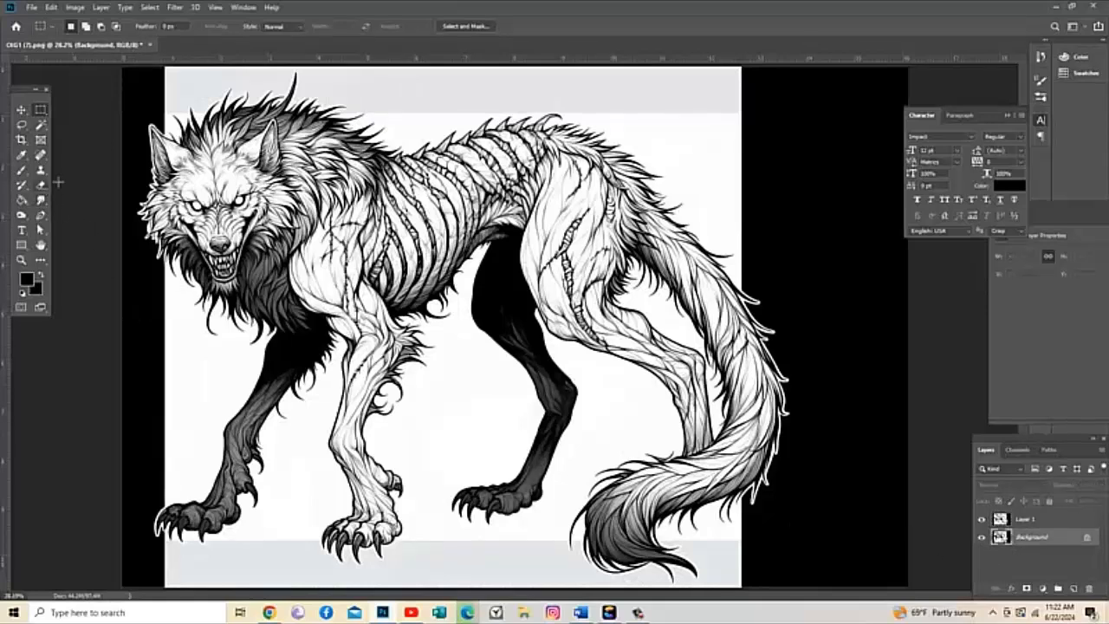
left_click(150, 7)
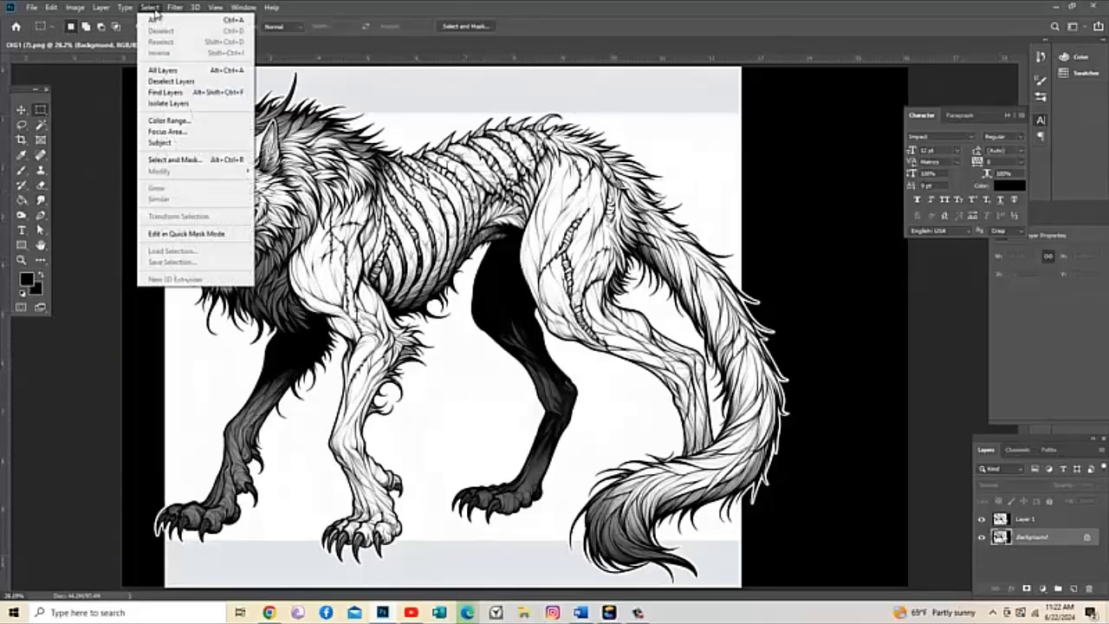
left_click(169, 119)
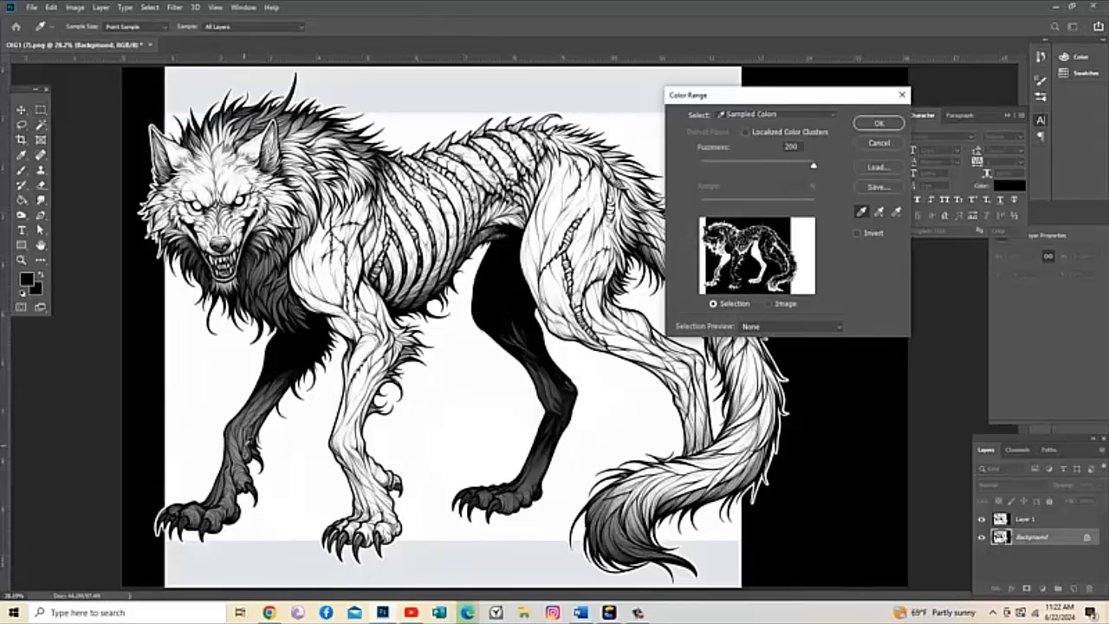
left_click(242, 442)
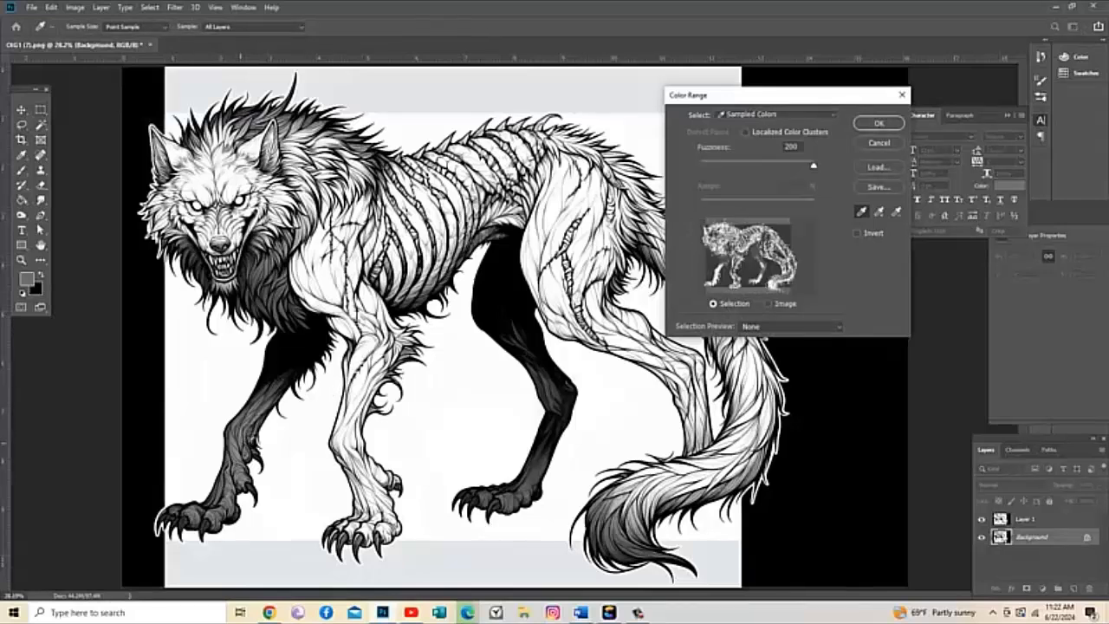
left_click(879, 124)
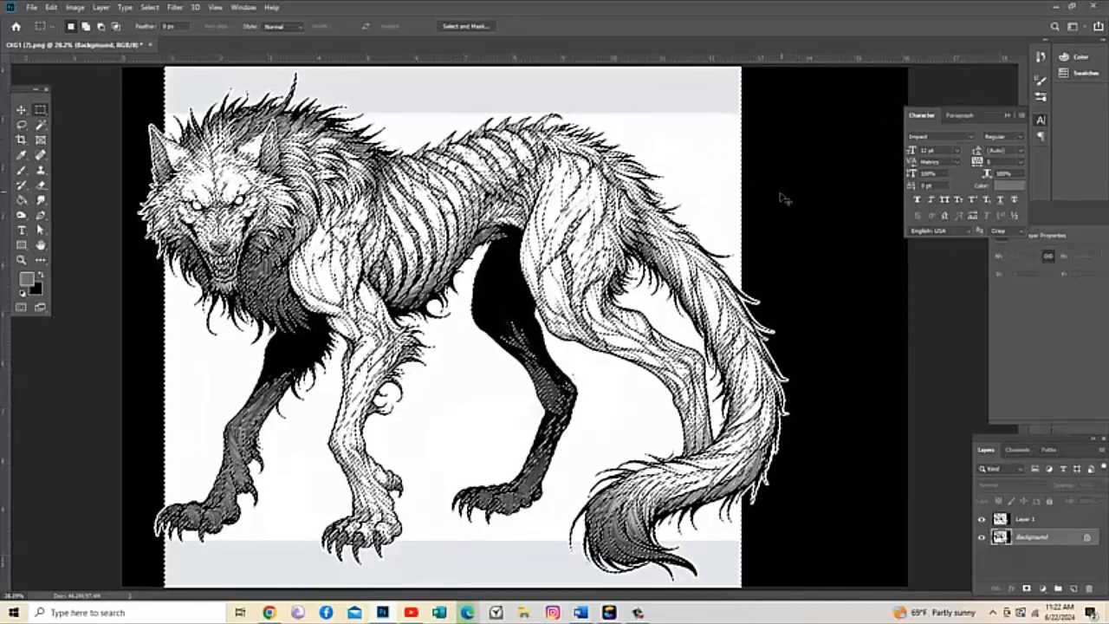
key("ctrl+x")
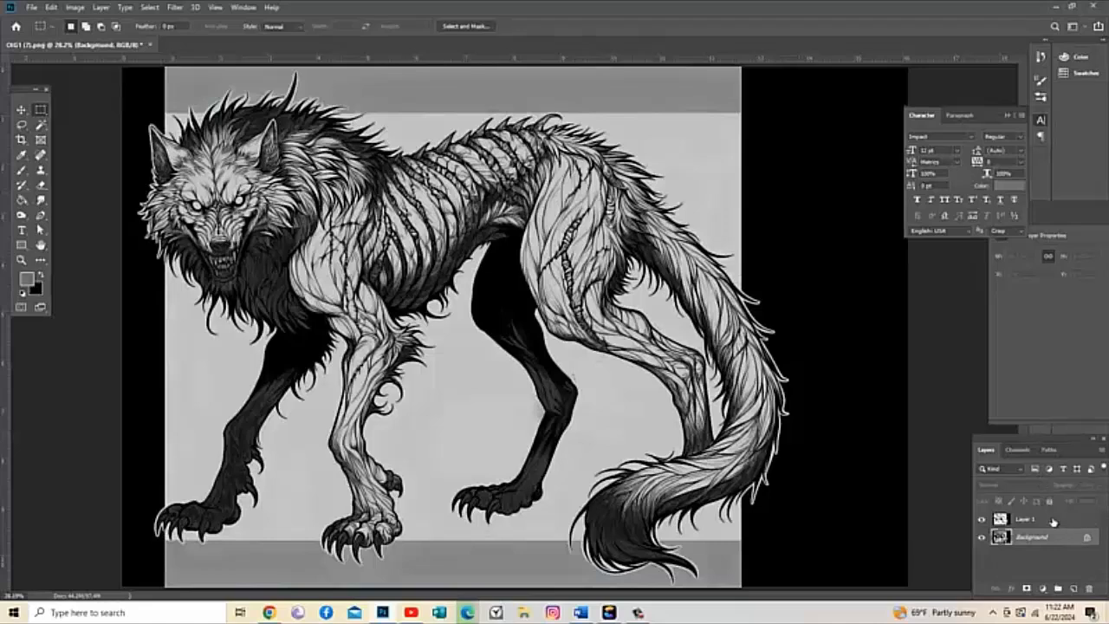
left_click(1053, 521)
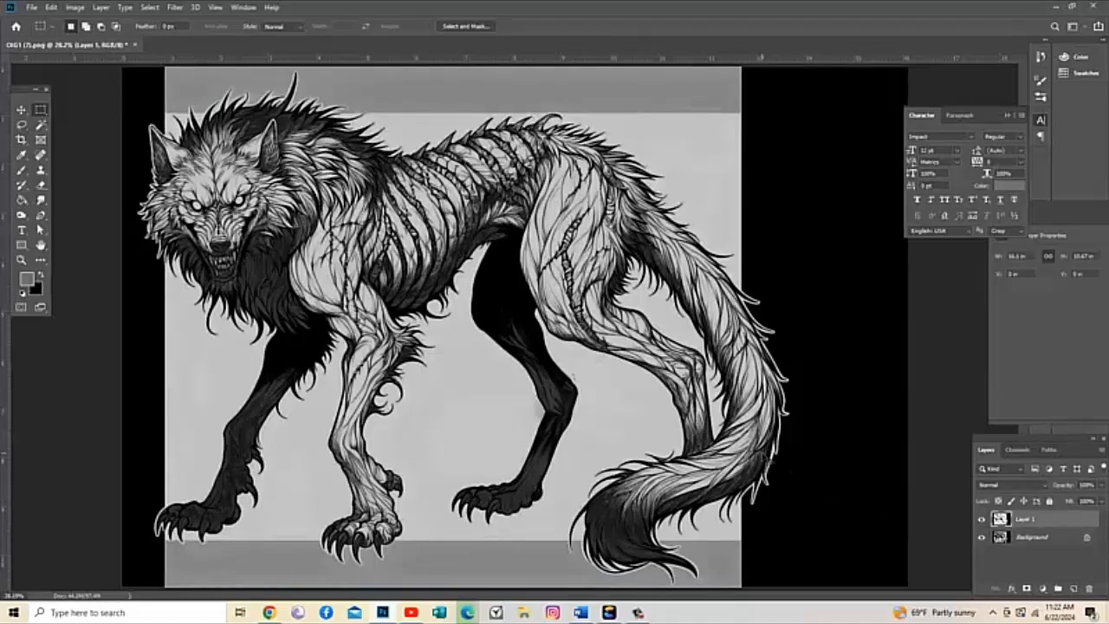
key("ctrl+v")
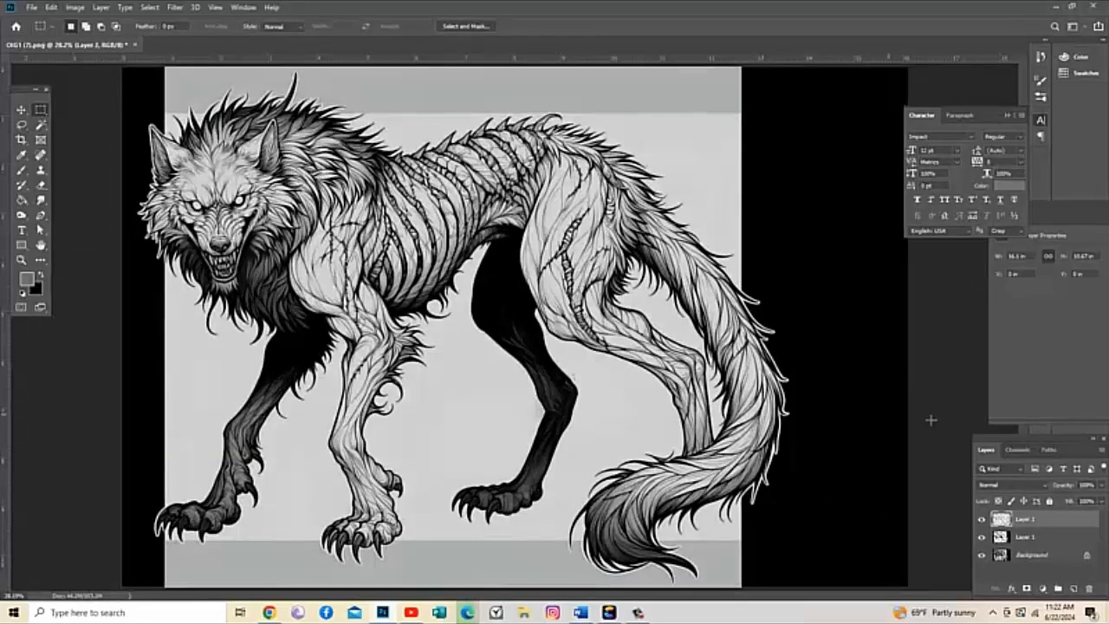
- Hide the Background layer and fill a new layer directly above it with white
left_click(981, 555)
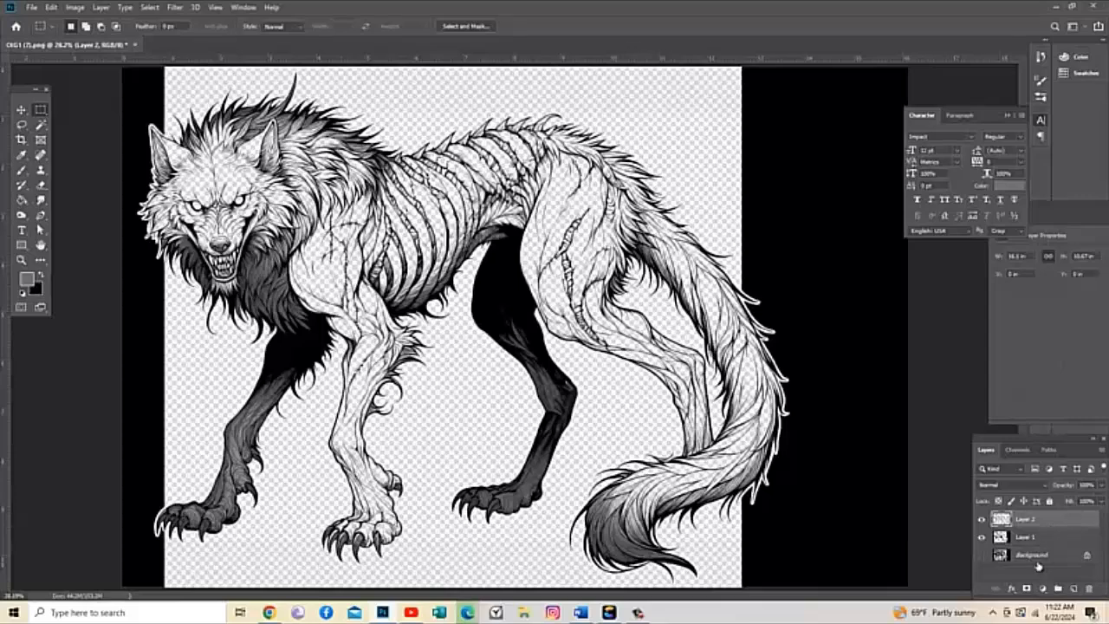
left_click(1043, 556)
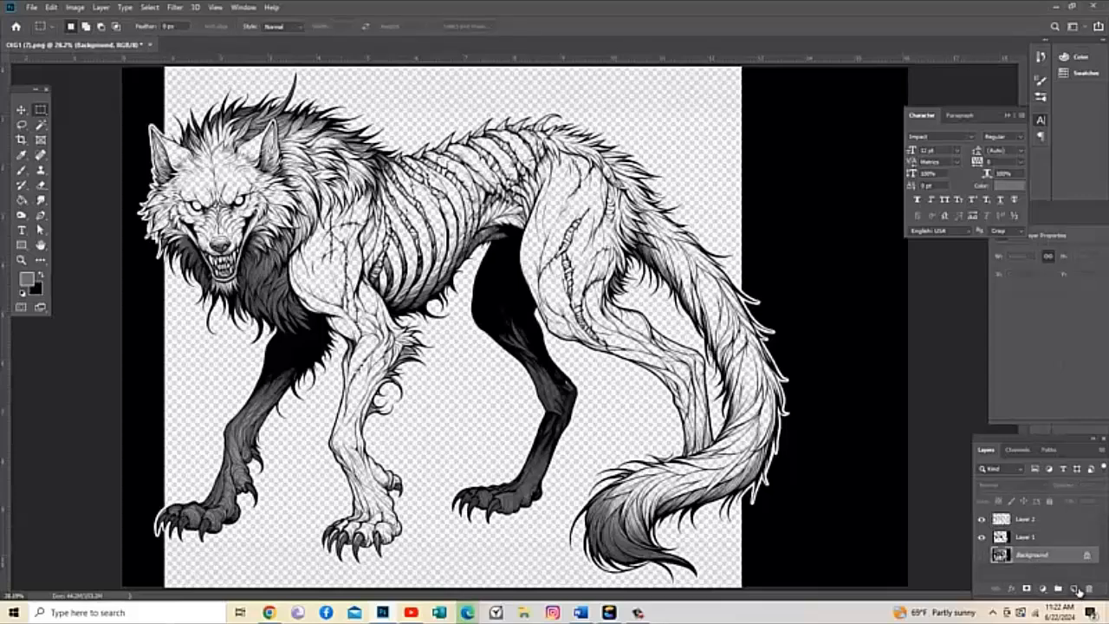
left_click(1074, 589)
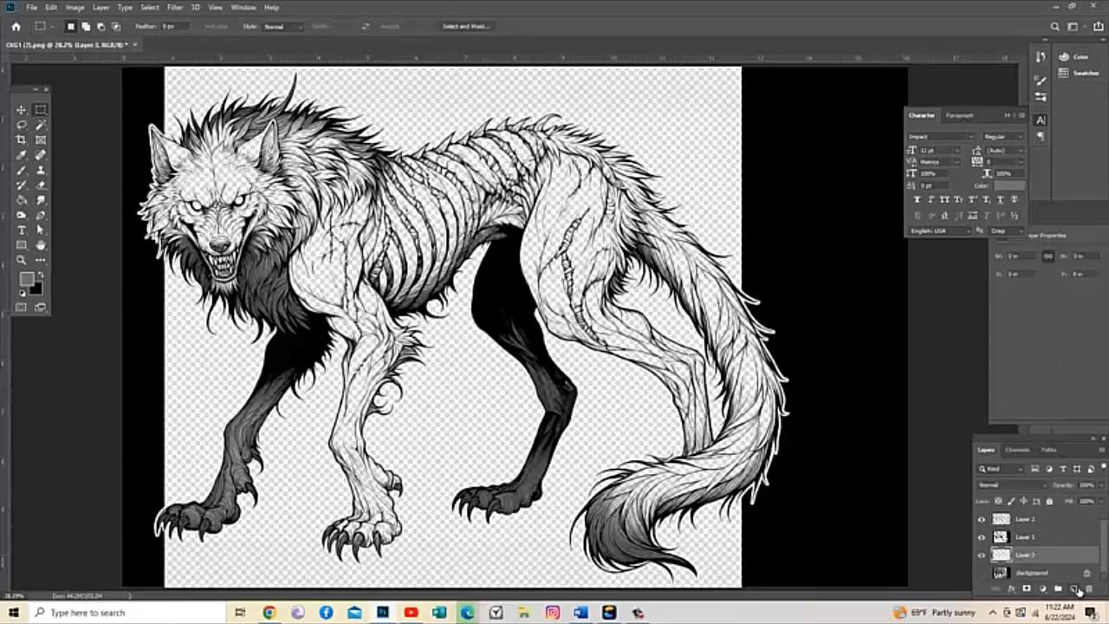
left_click(22, 294)
left_click(40, 275)
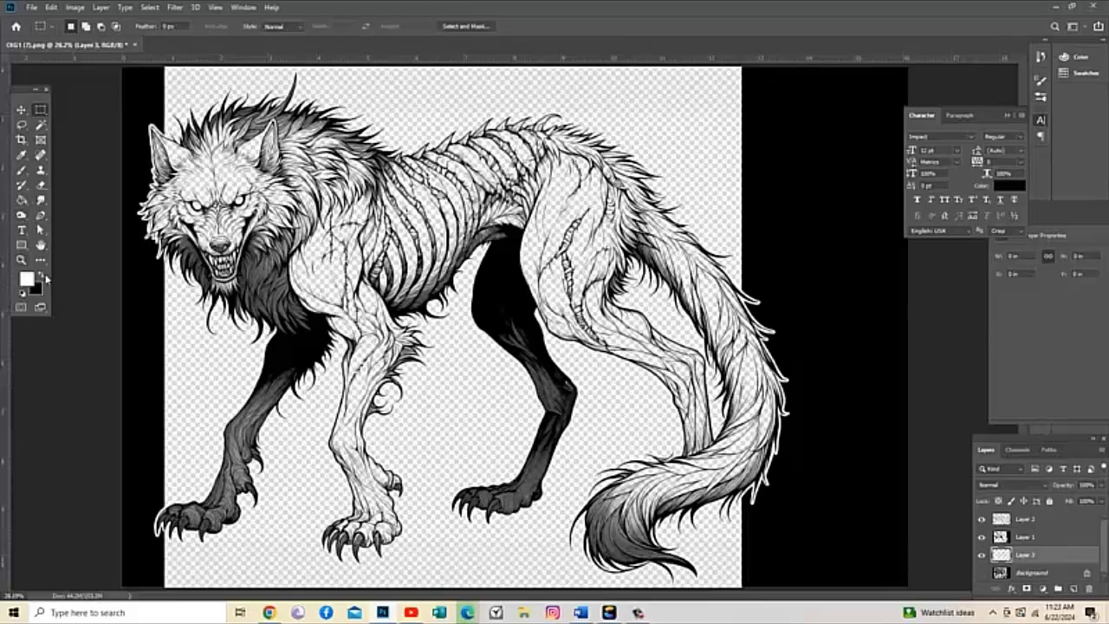
left_click(22, 199)
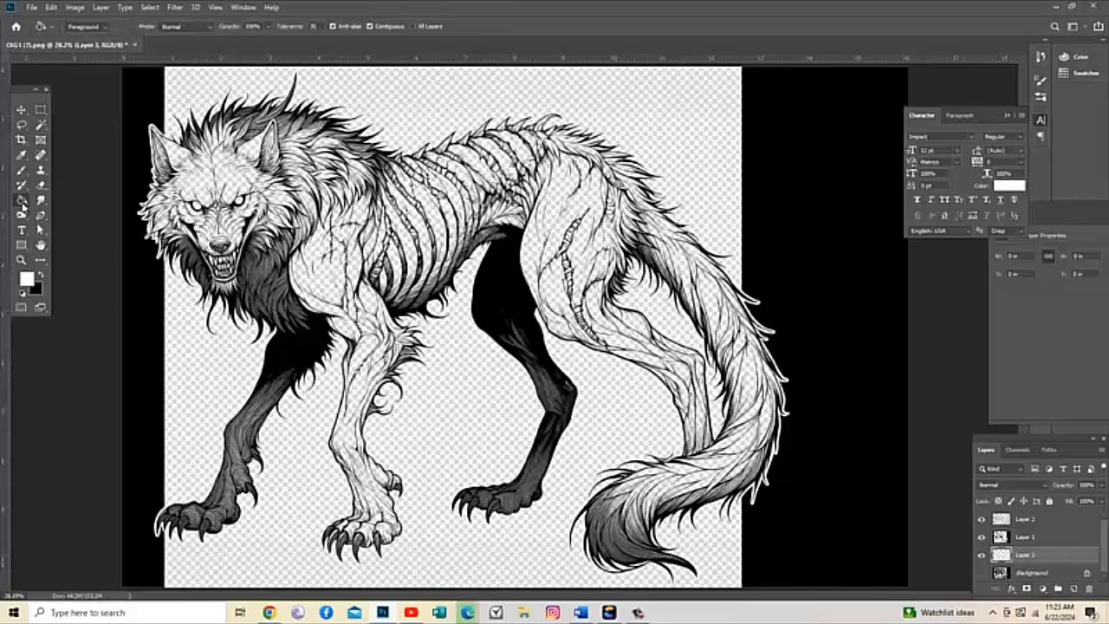
left_click(506, 435)
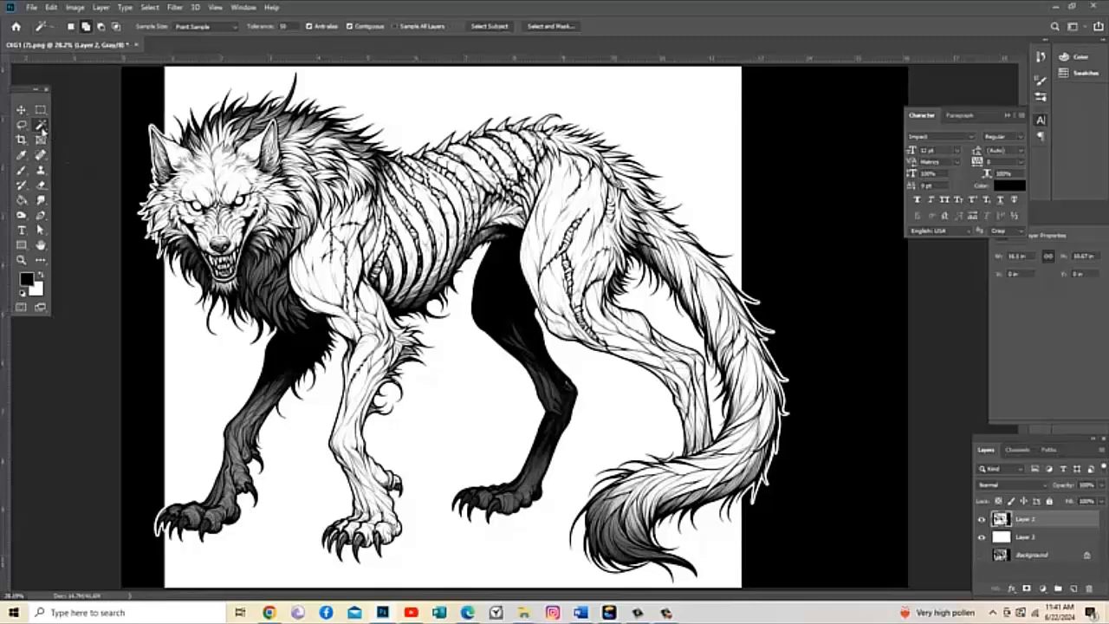
- Select the black side bars on both sides of the wolf with the Quick Selection tool
right_click(41, 127)
left_click(74, 130)
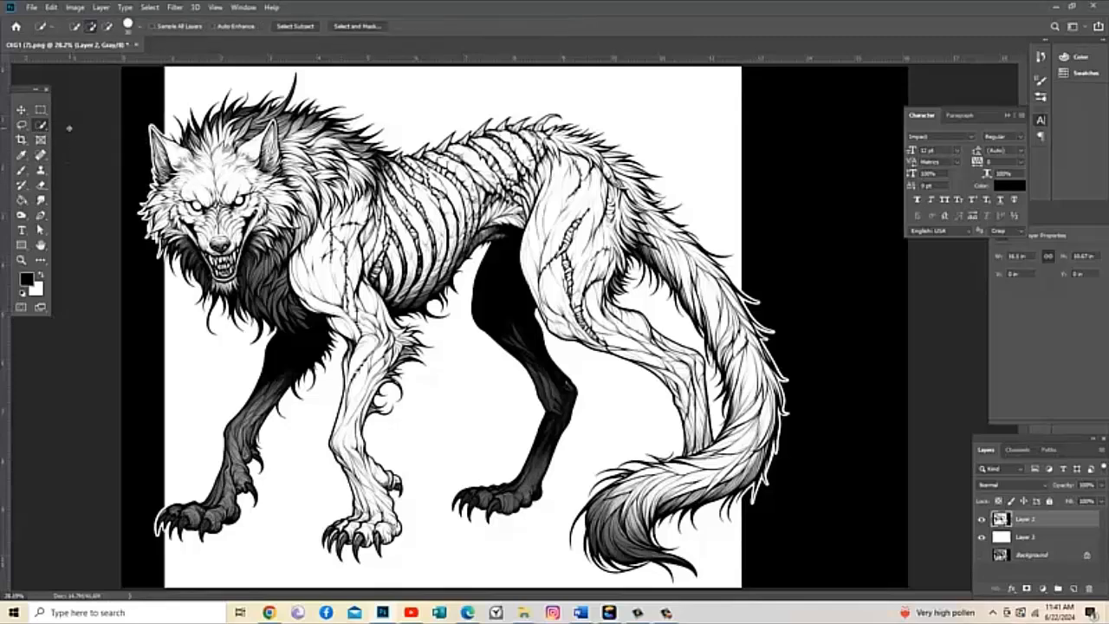
left_click(132, 122)
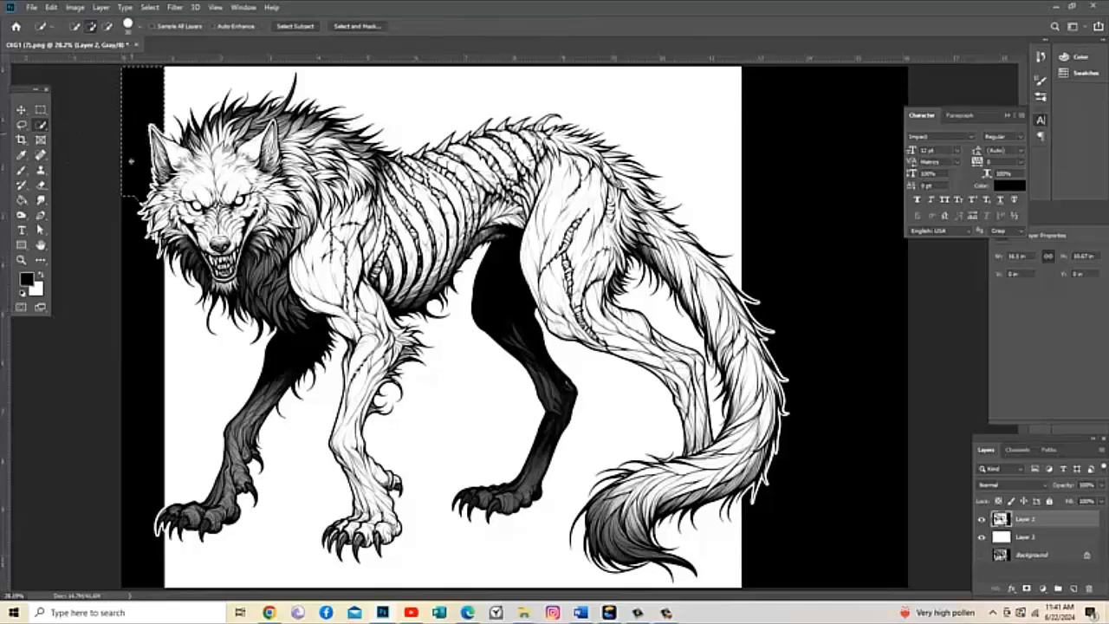
left_click_drag(130, 160, 127, 266)
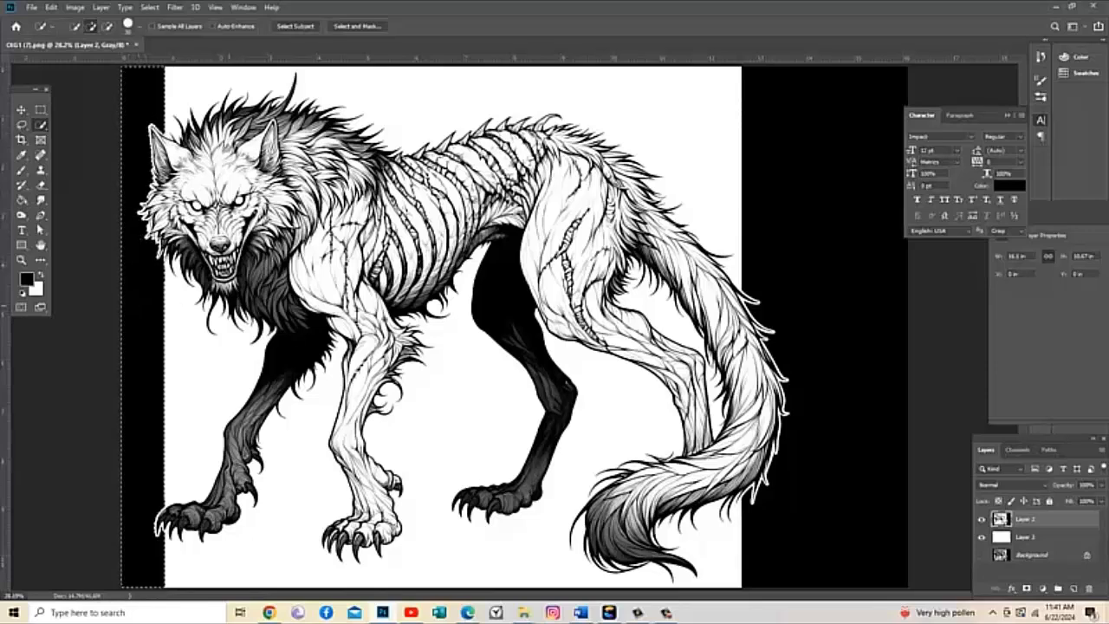
left_click_drag(770, 225, 773, 260)
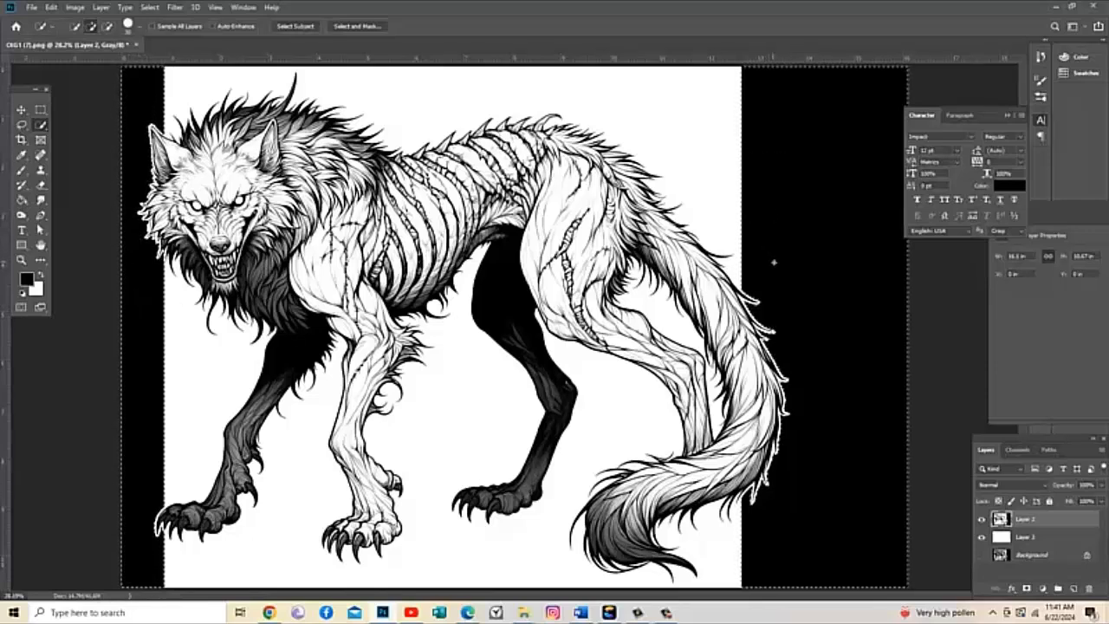
- Add the white areas around the wolf to the selection with the Magic Wand, then invert the selection to isolate the wolf
right_click(36, 129)
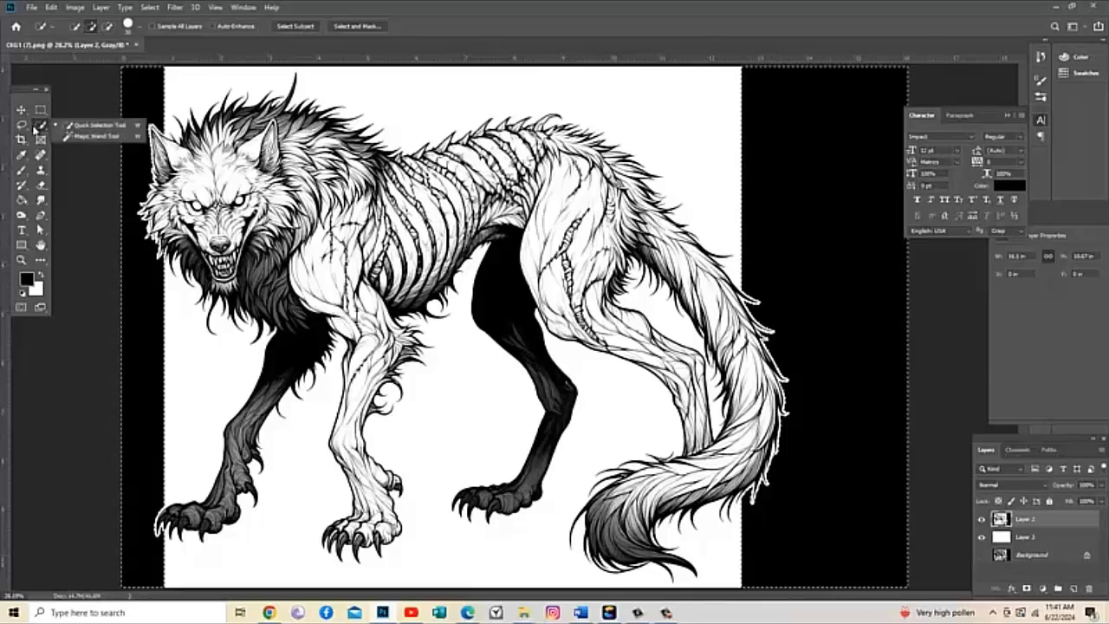
left_click(70, 138)
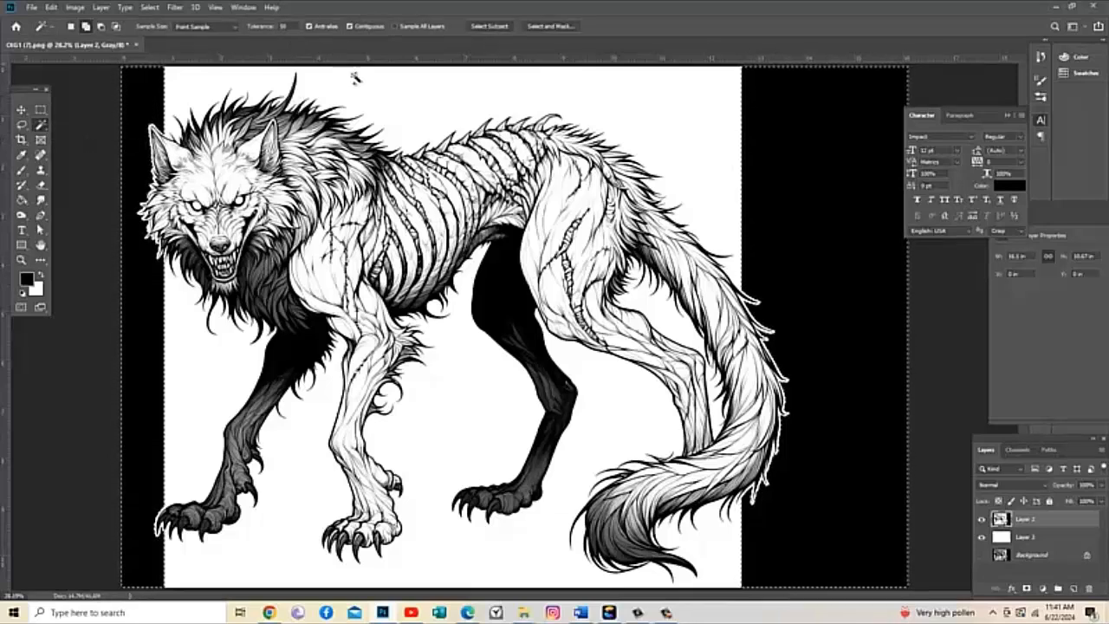
left_click(448, 336)
left_click(206, 352)
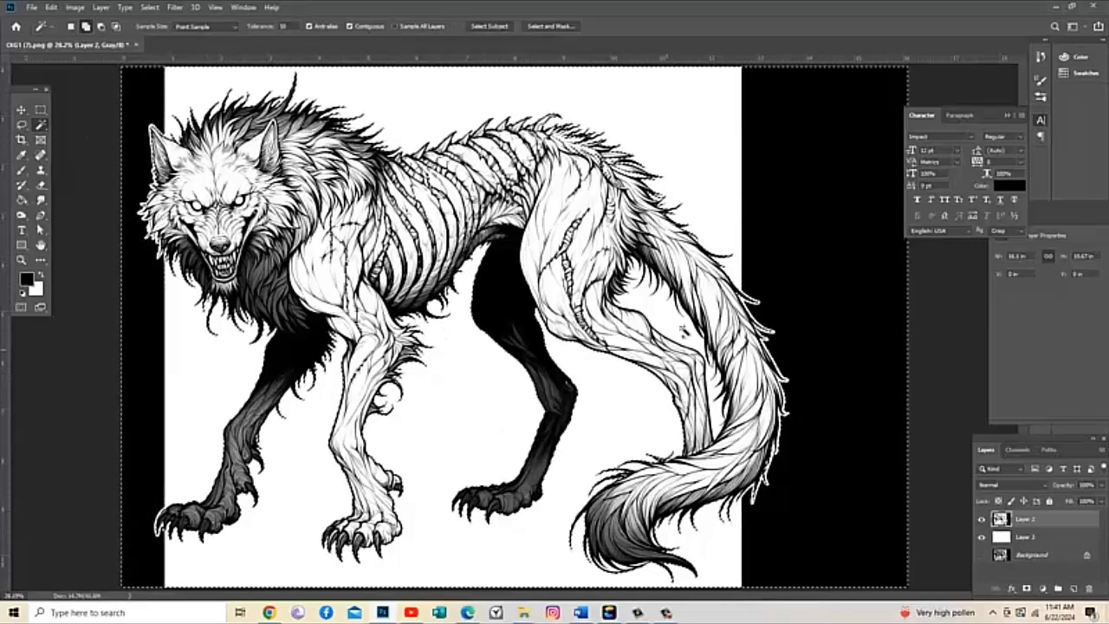
left_click(669, 325)
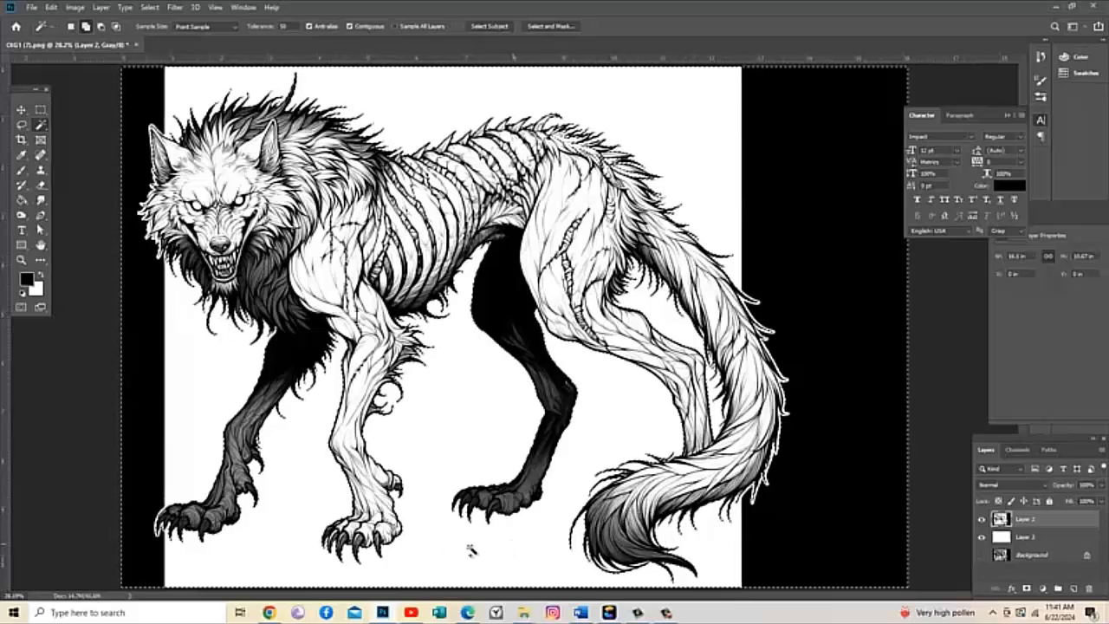
left_click(156, 8)
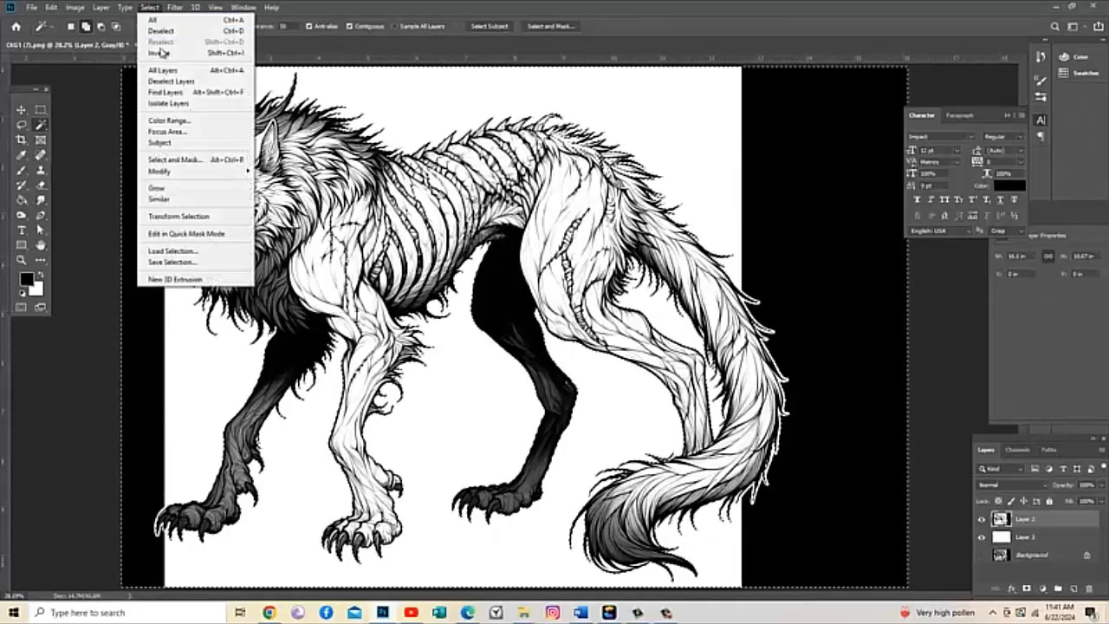
left_click(160, 53)
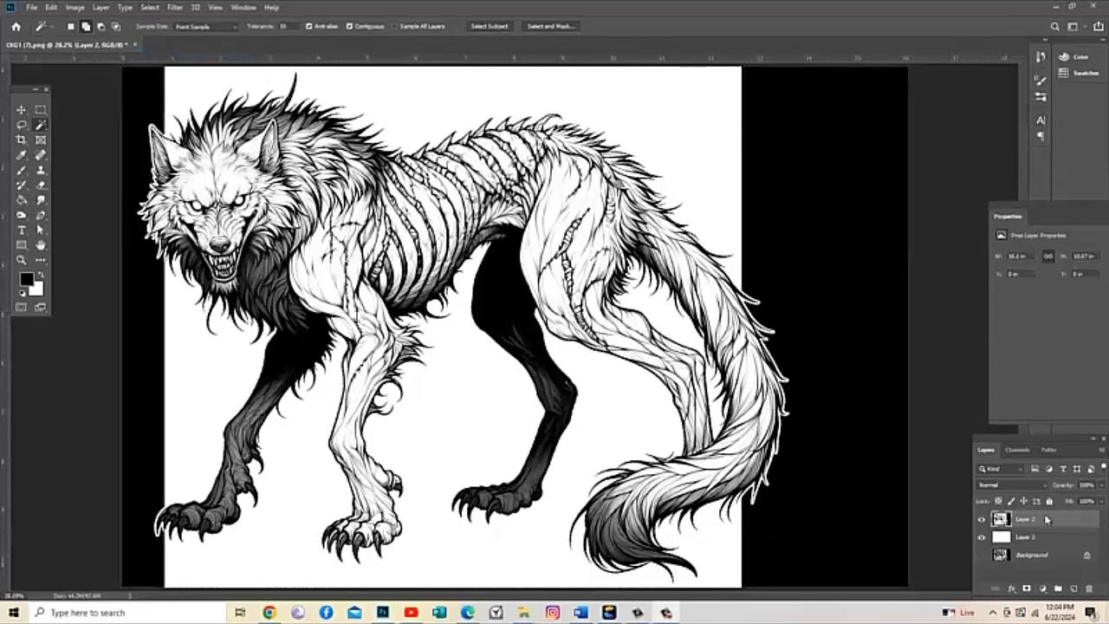
- Set Layer 2's blend mode to Multiply and make the white Layer 3 active
left_click(1044, 486)
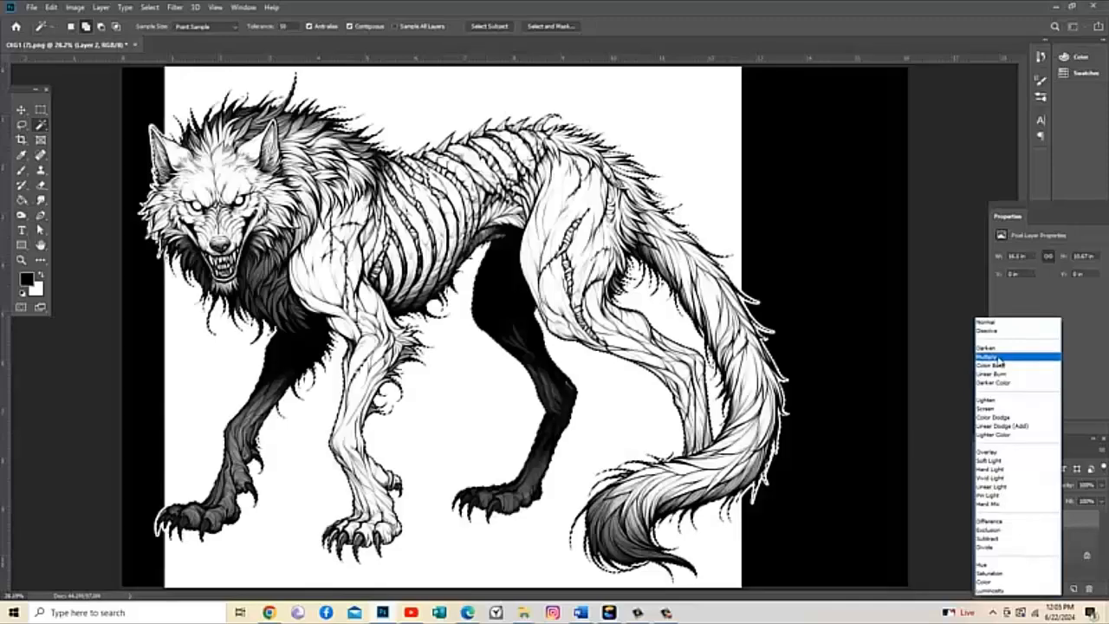
left_click(996, 356)
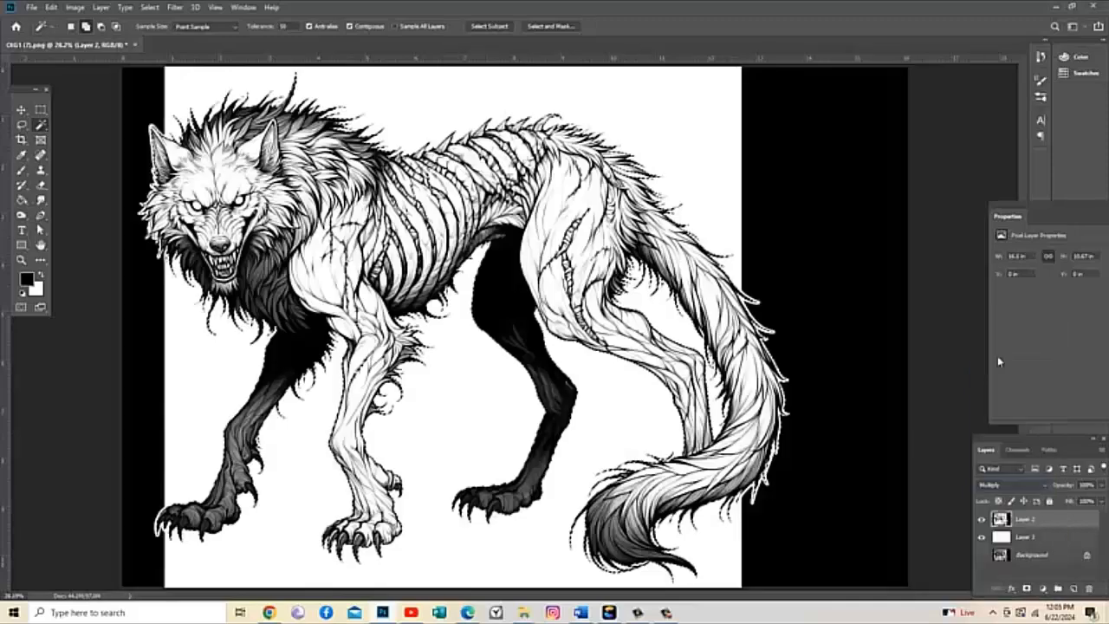
left_click(1054, 539)
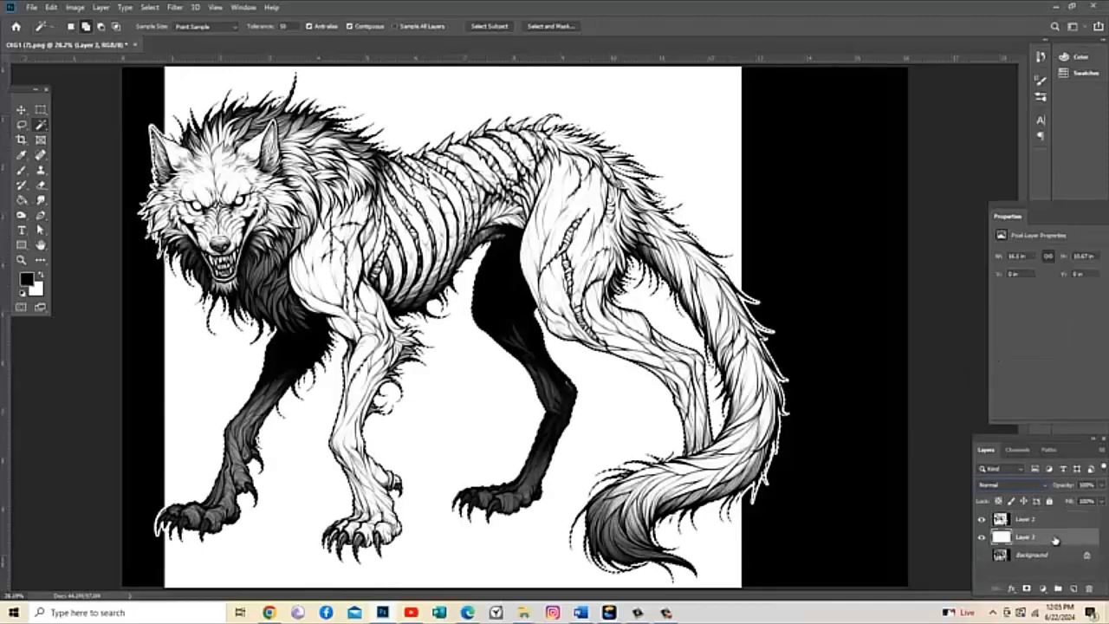
- Add a new layer above Layer 3 and fill the wolf selection with dark brown #452901
left_click(1073, 588)
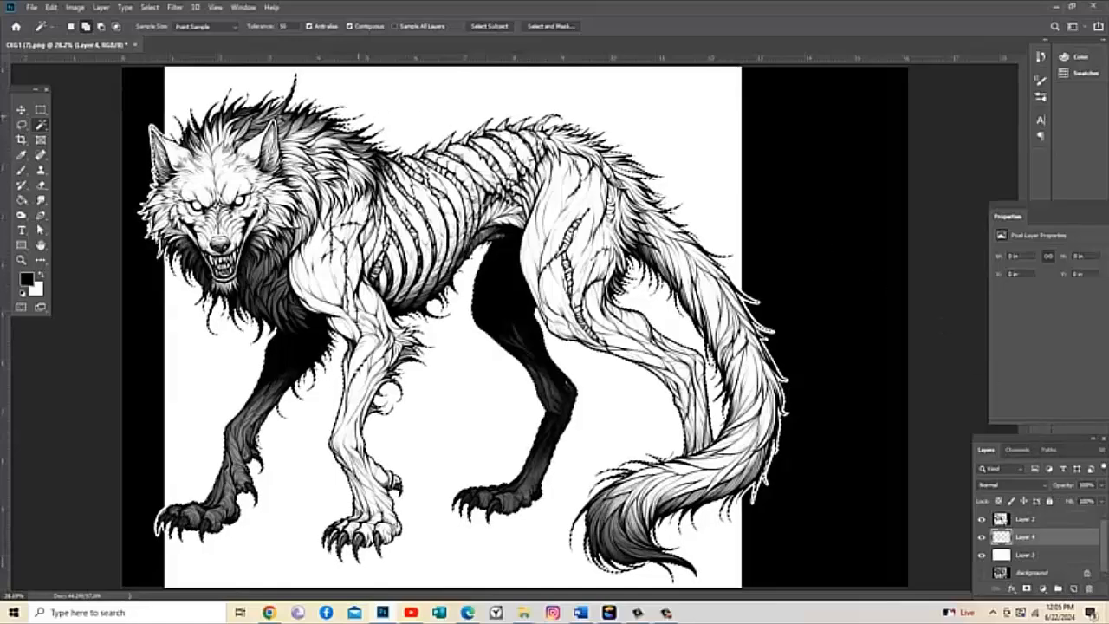
left_click(26, 281)
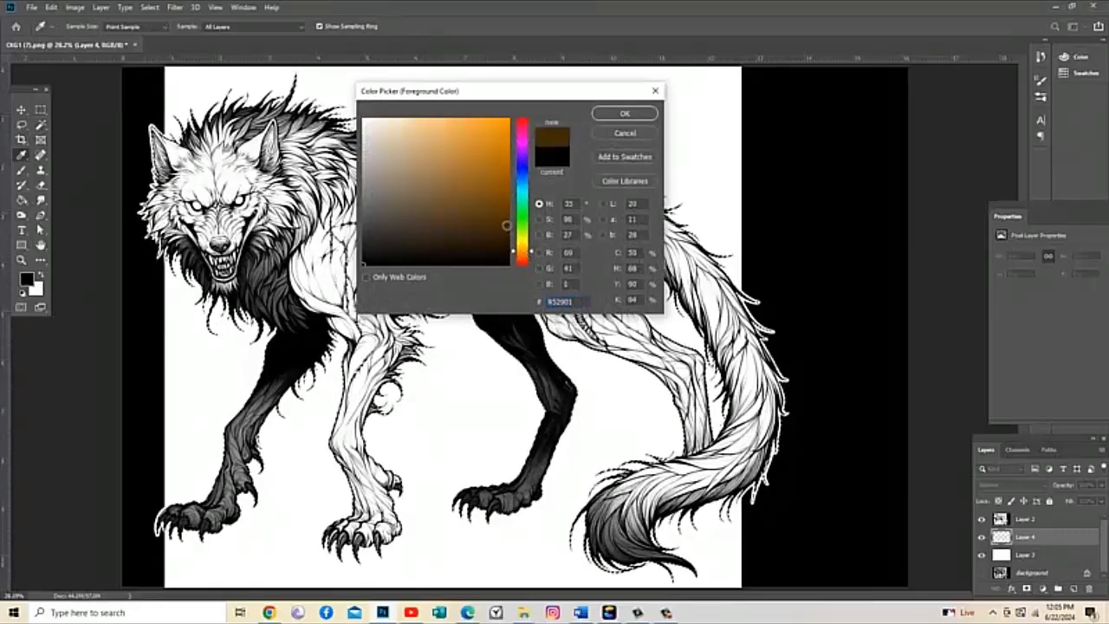
left_click(628, 114)
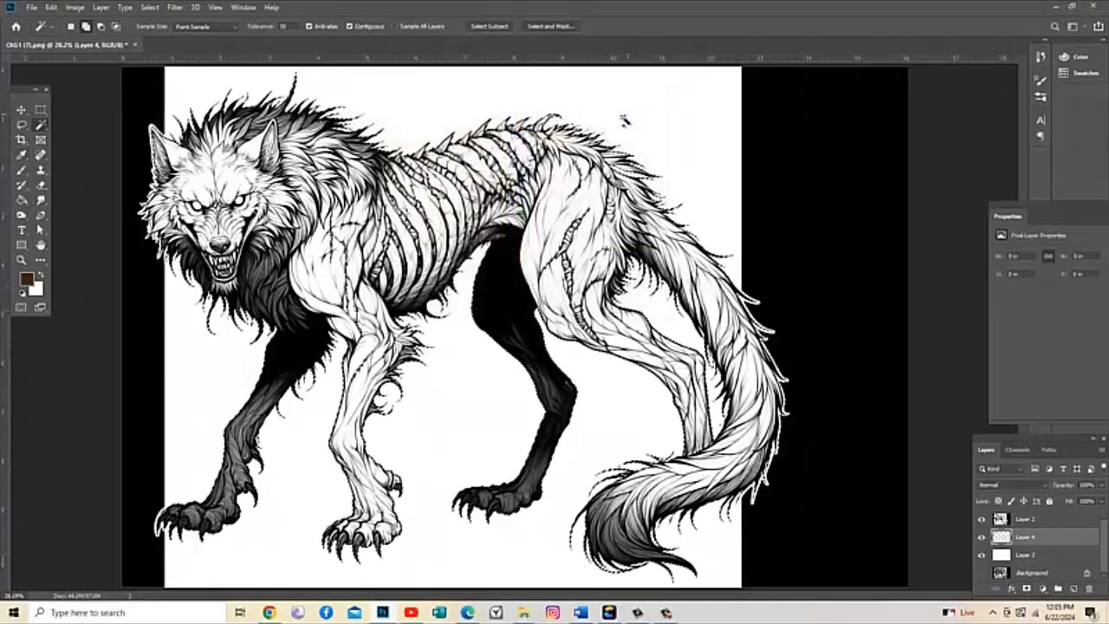
left_click(39, 109)
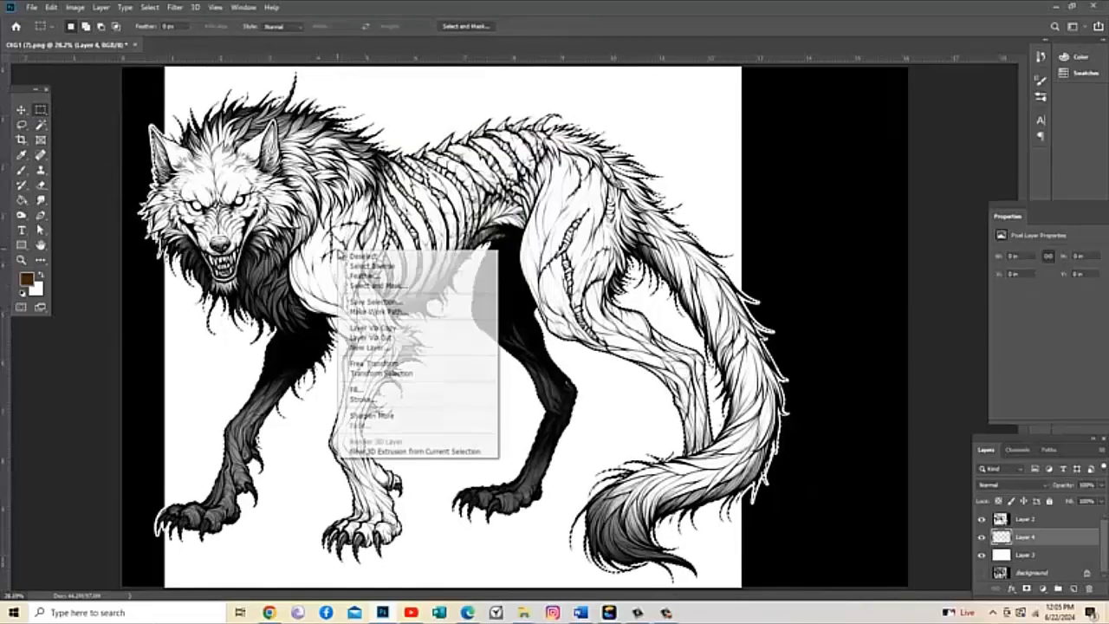
left_click(375, 390)
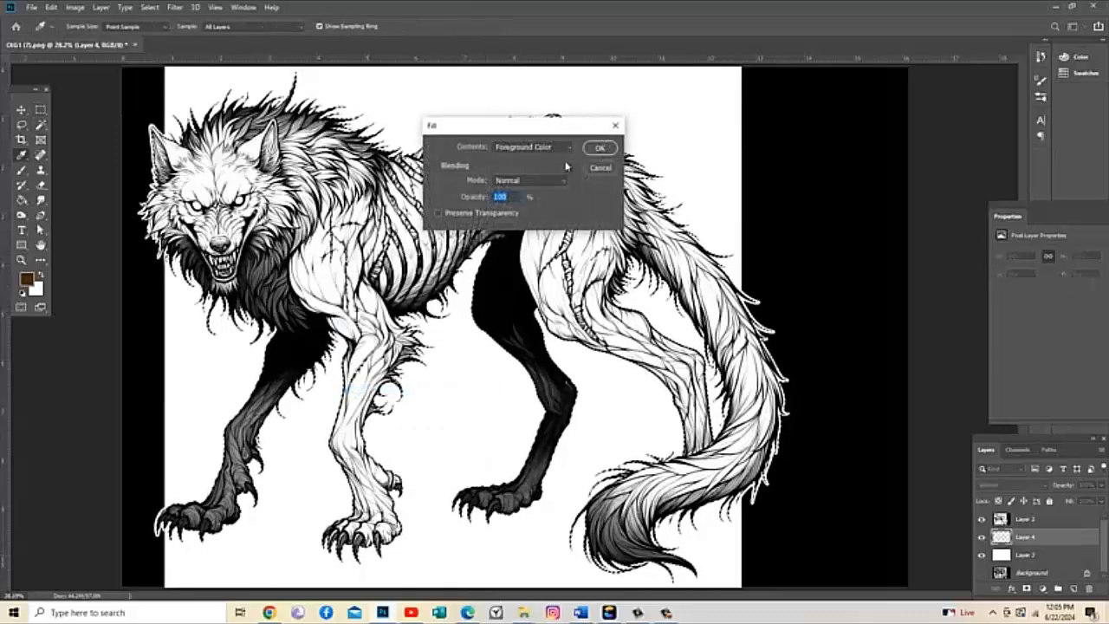
left_click(598, 148)
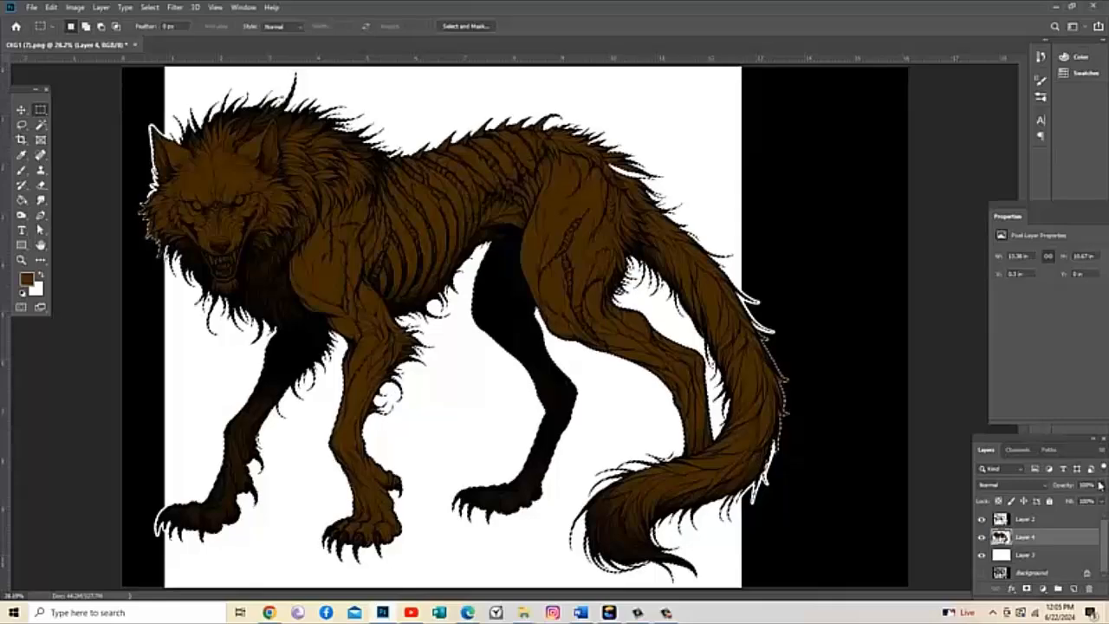
- Lower the brown layer's opacity to about 90% and erase its color from the wolf's two far legs
left_click(1103, 487)
left_click_drag(1099, 501, 1094, 503)
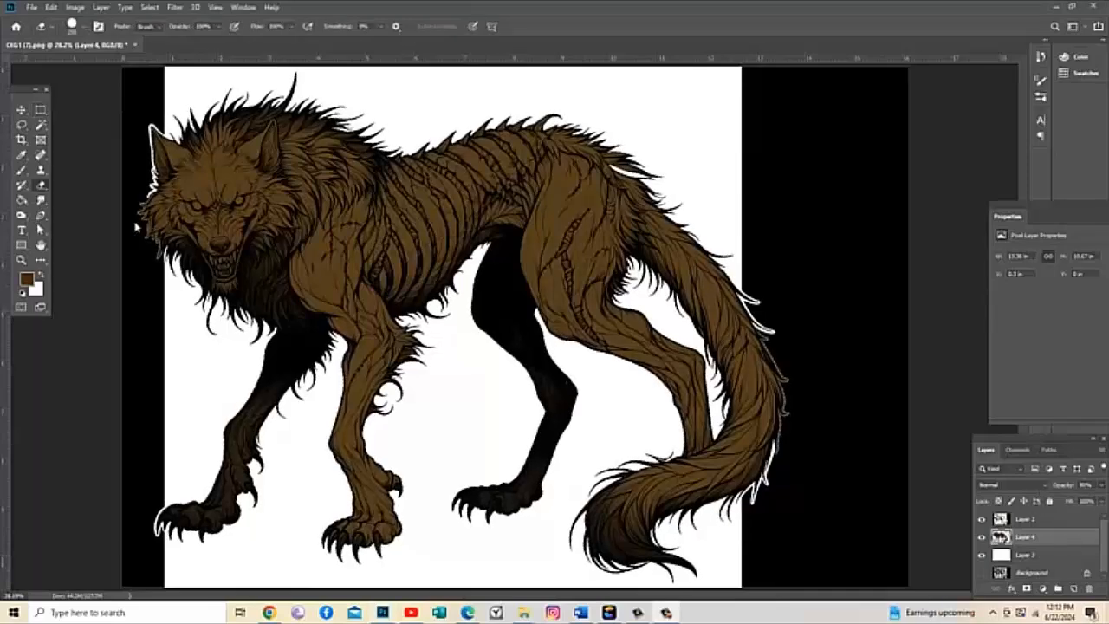
left_click(40, 185)
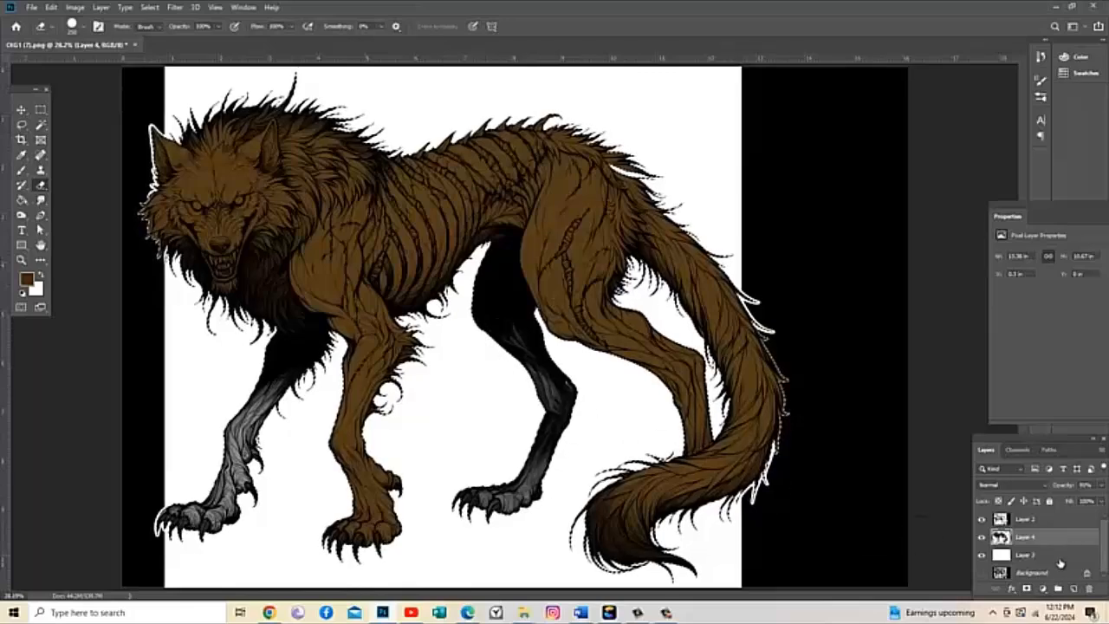
- Paint the two far legs brown with the Brush on a new layer above Layer 4 and reduce that layer's opacity
left_click(1072, 589)
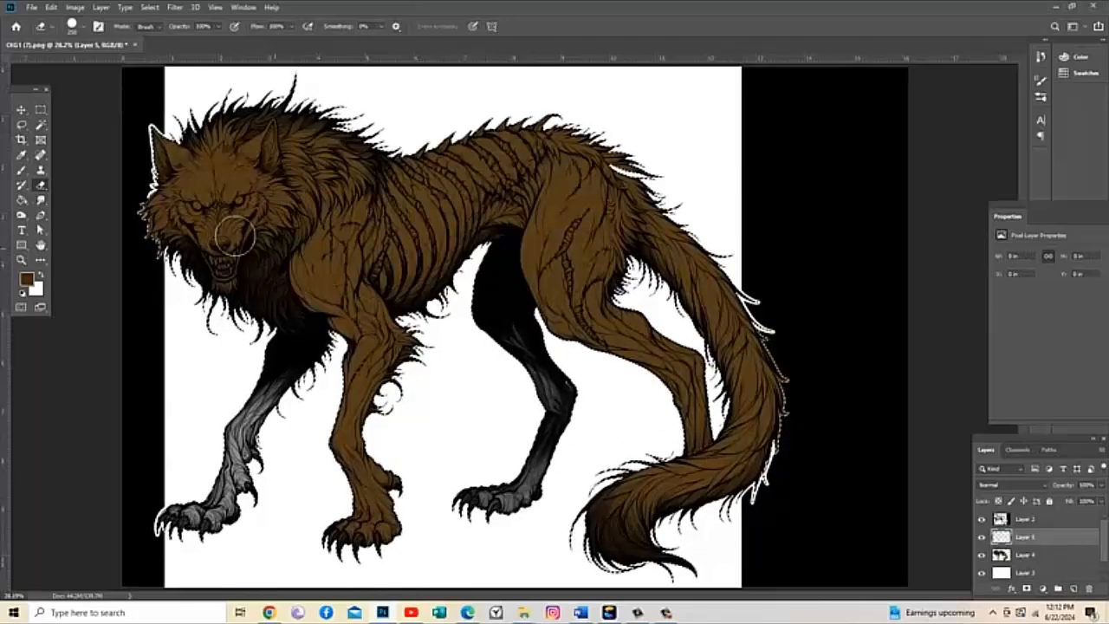
left_click(22, 169)
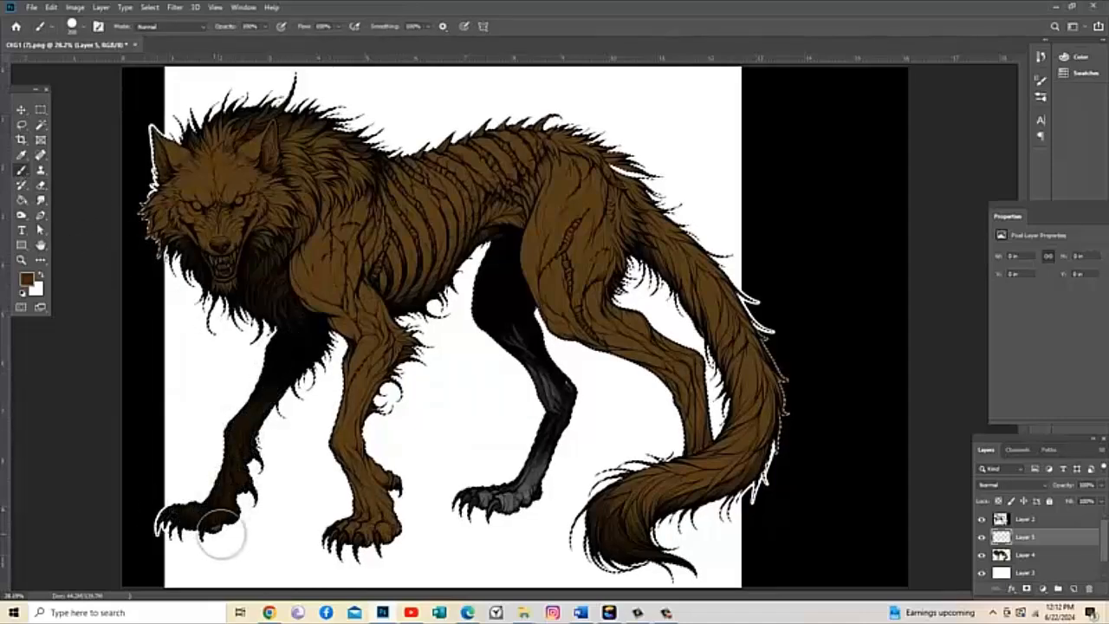
left_click_drag(242, 514, 251, 509)
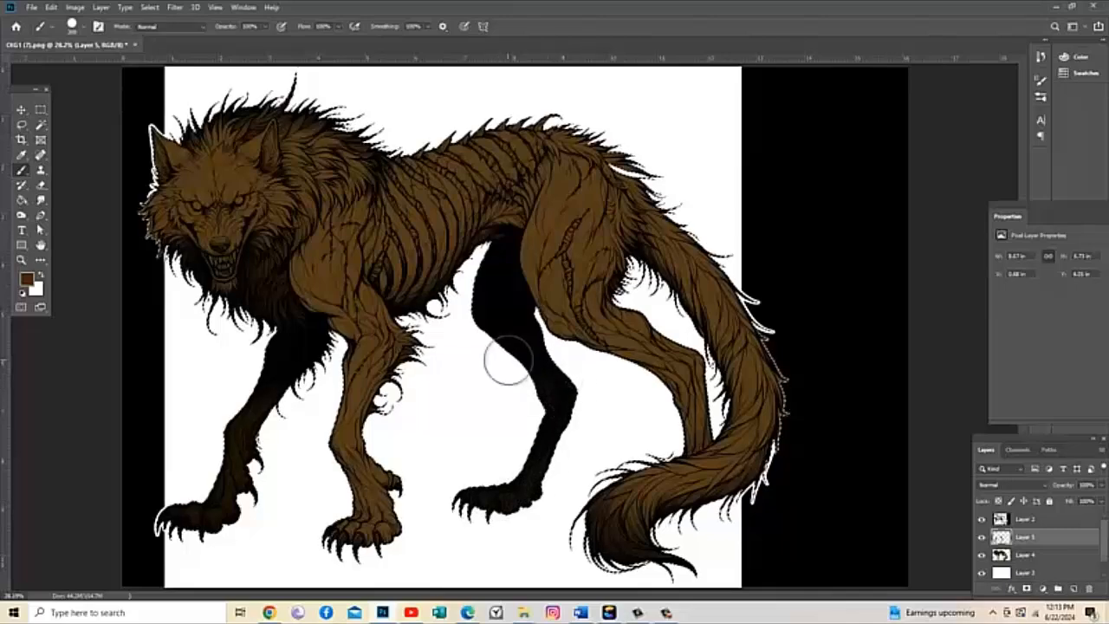
left_click(1103, 486)
left_click_drag(1101, 500, 1082, 507)
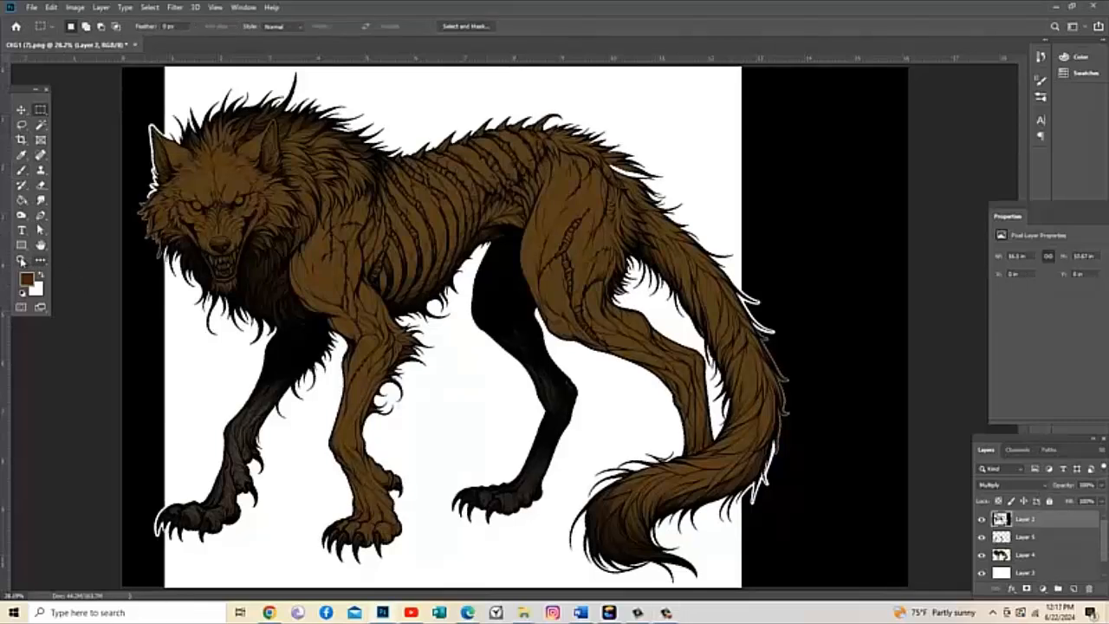
- Select both of the wolf's eyes with the Magic Wand on the line art layer
left_click(20, 260)
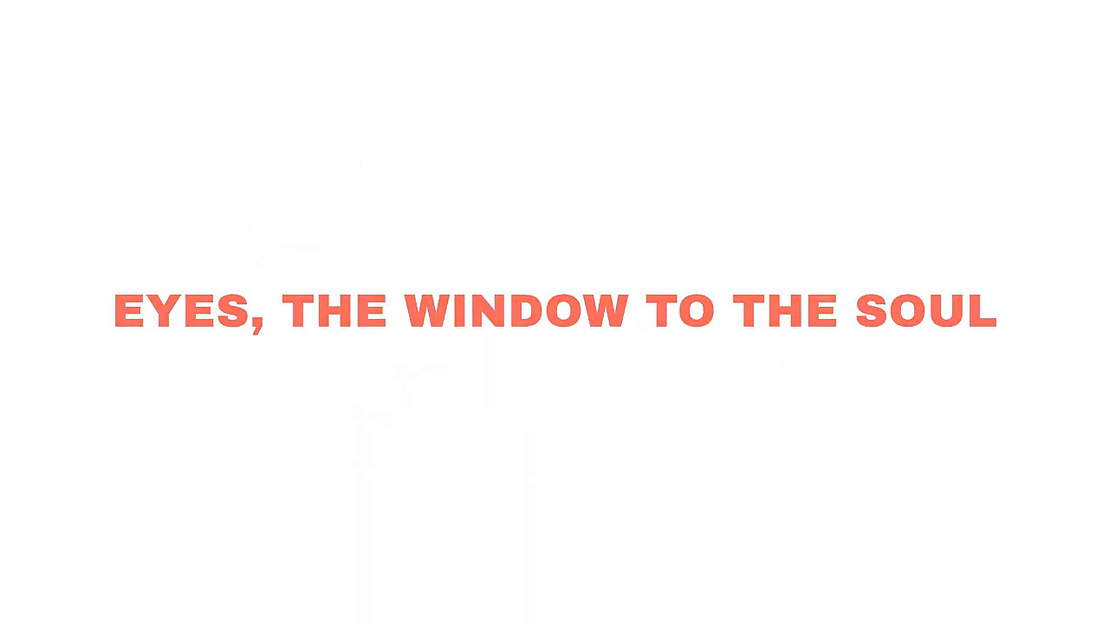
left_click_drag(191, 224, 532, 364)
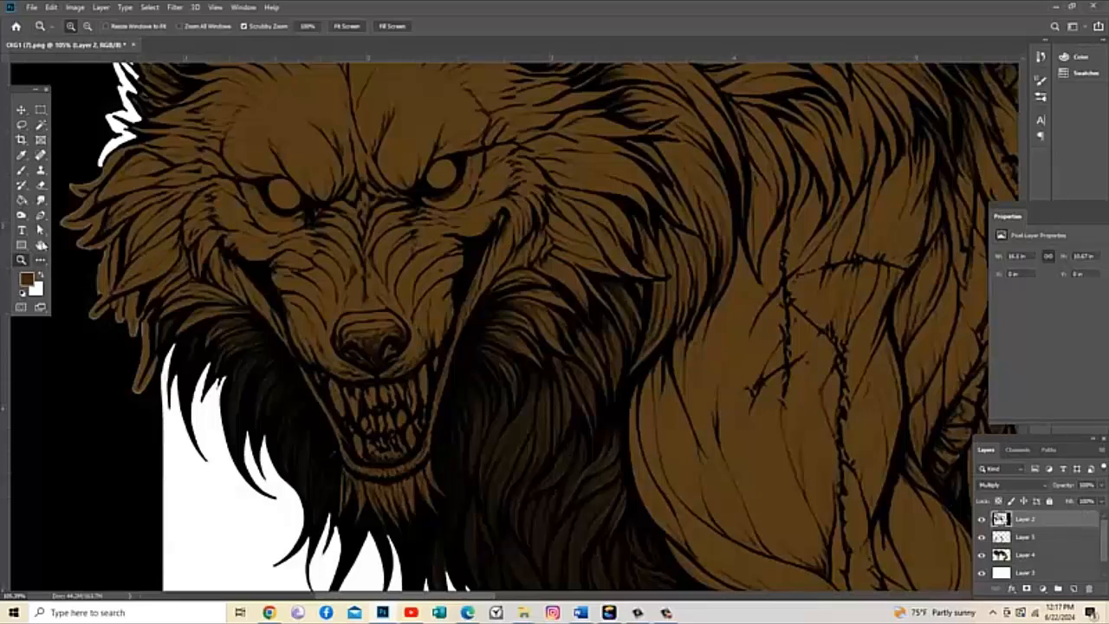
left_click(39, 126)
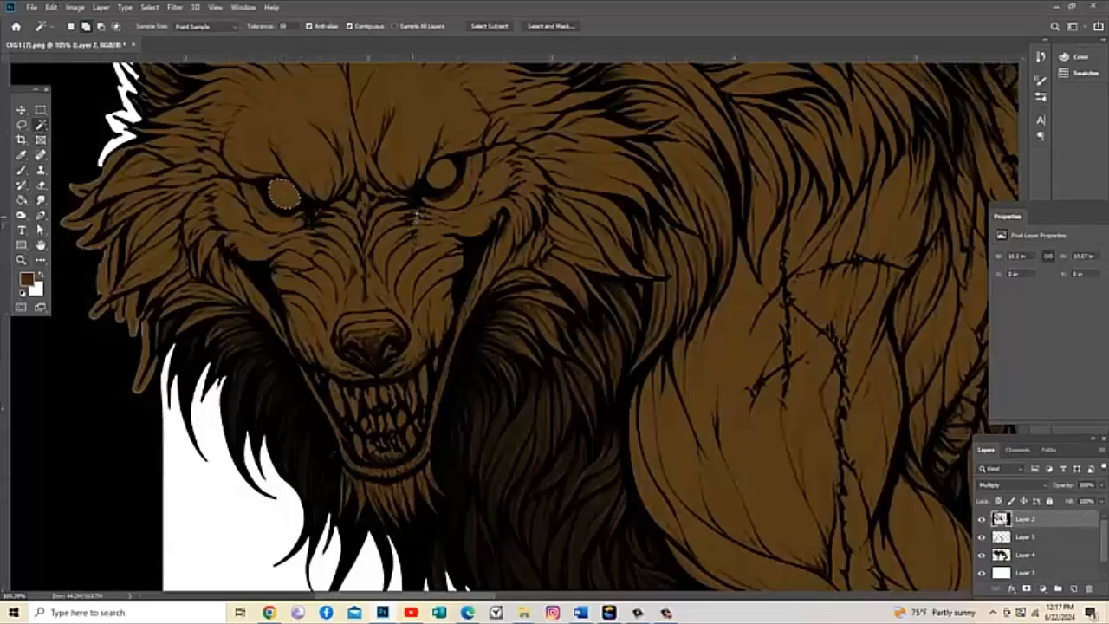
left_click(444, 180, "shift")
- Make the brown Layer 4 active and expand the eye selection slightly
left_click(1029, 556)
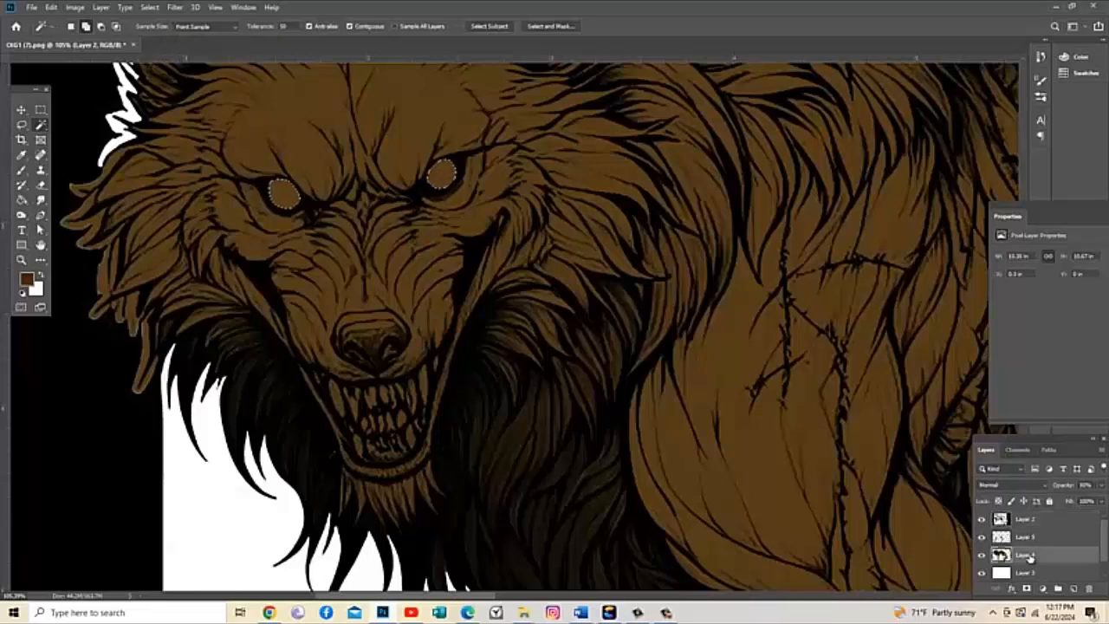
left_click(151, 8)
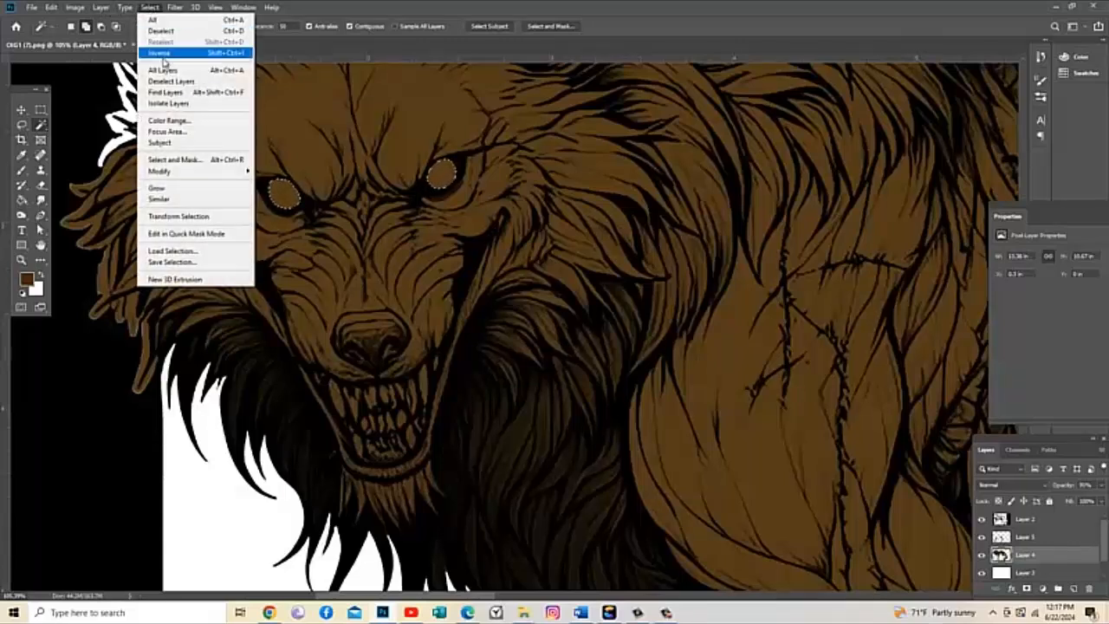
mouse_move(175, 171)
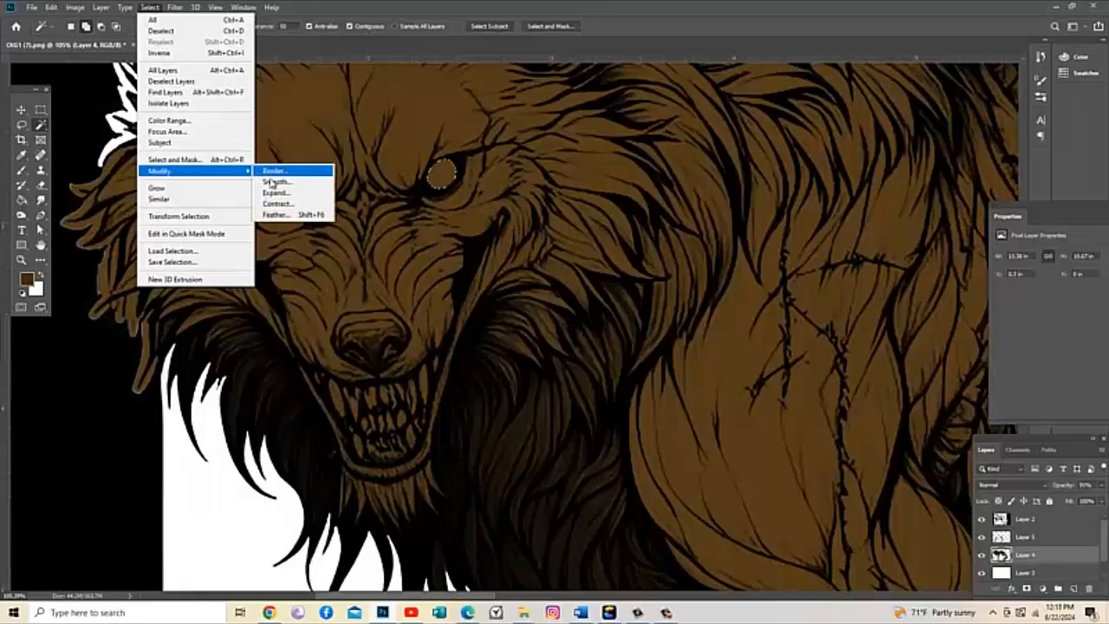
left_click(270, 192)
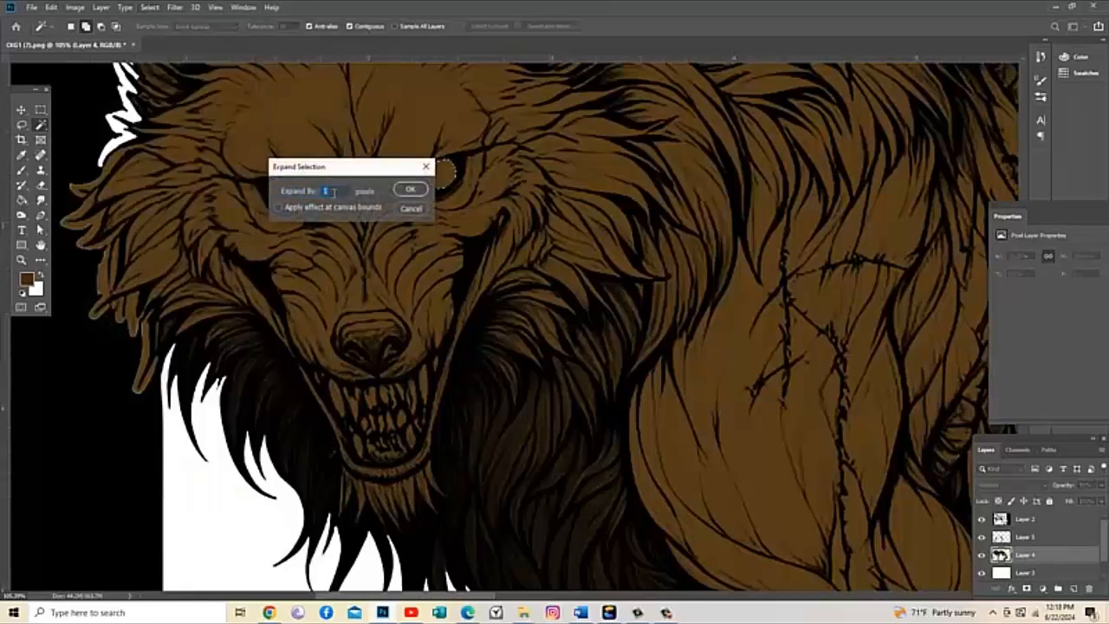
left_click(408, 190)
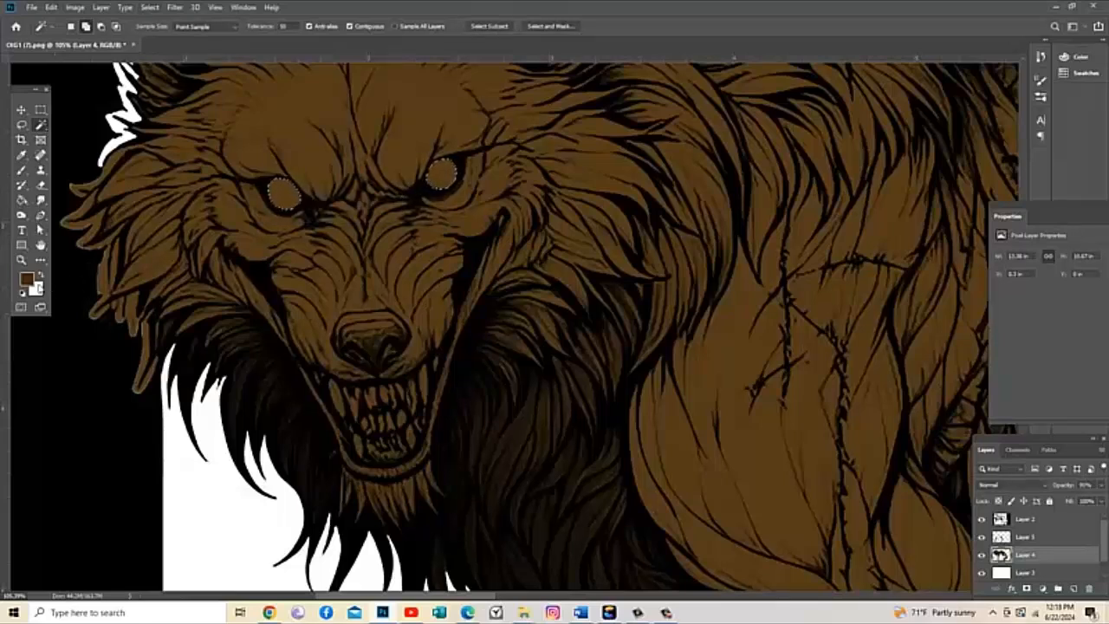
- Fill the selected eyes with bright red on Layer 4, then deselect
left_click(26, 279)
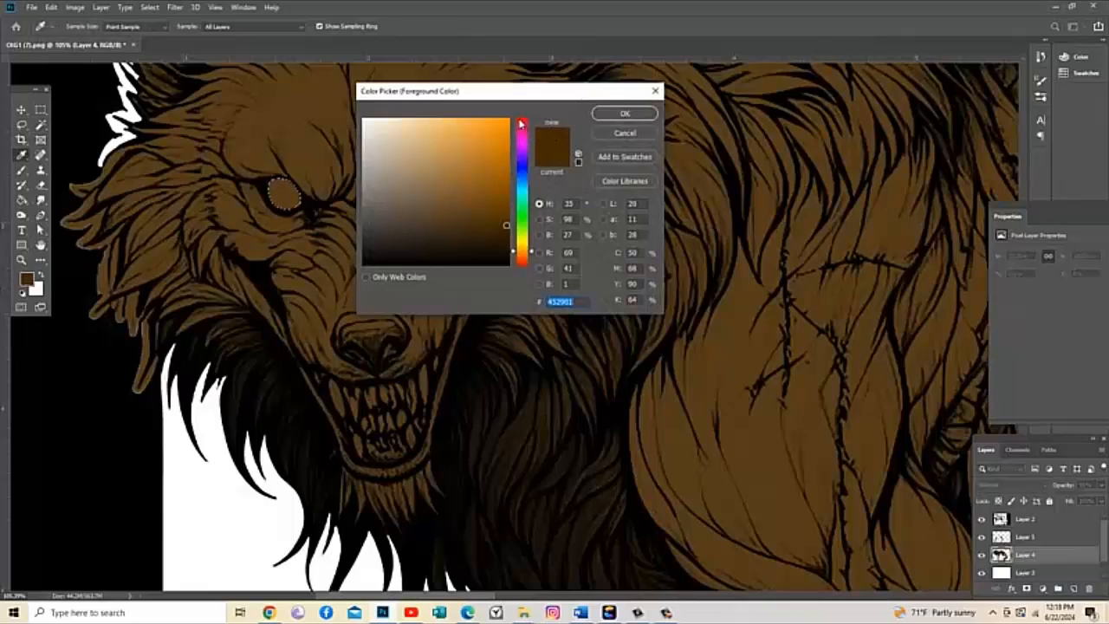
left_click_drag(523, 127, 538, 123)
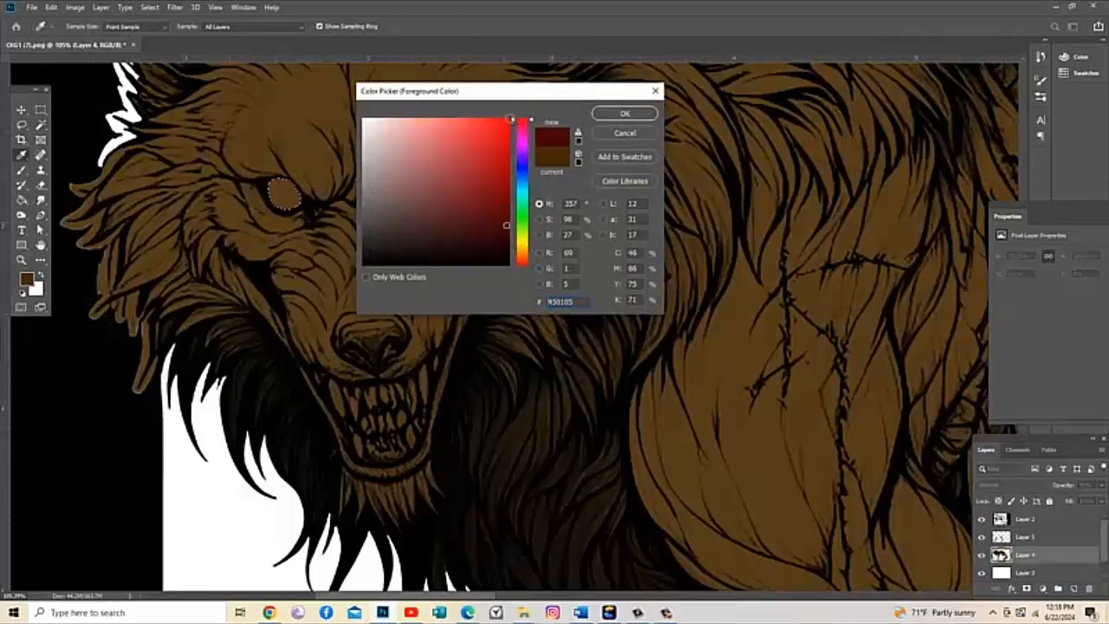
left_click(511, 119)
left_click(623, 114)
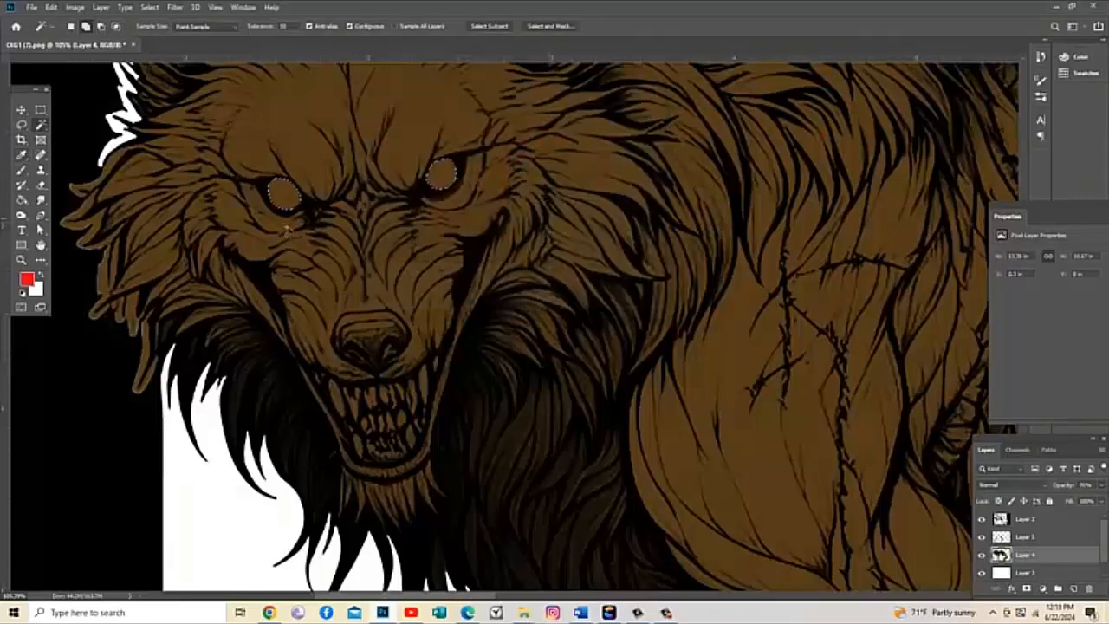
left_click(40, 110)
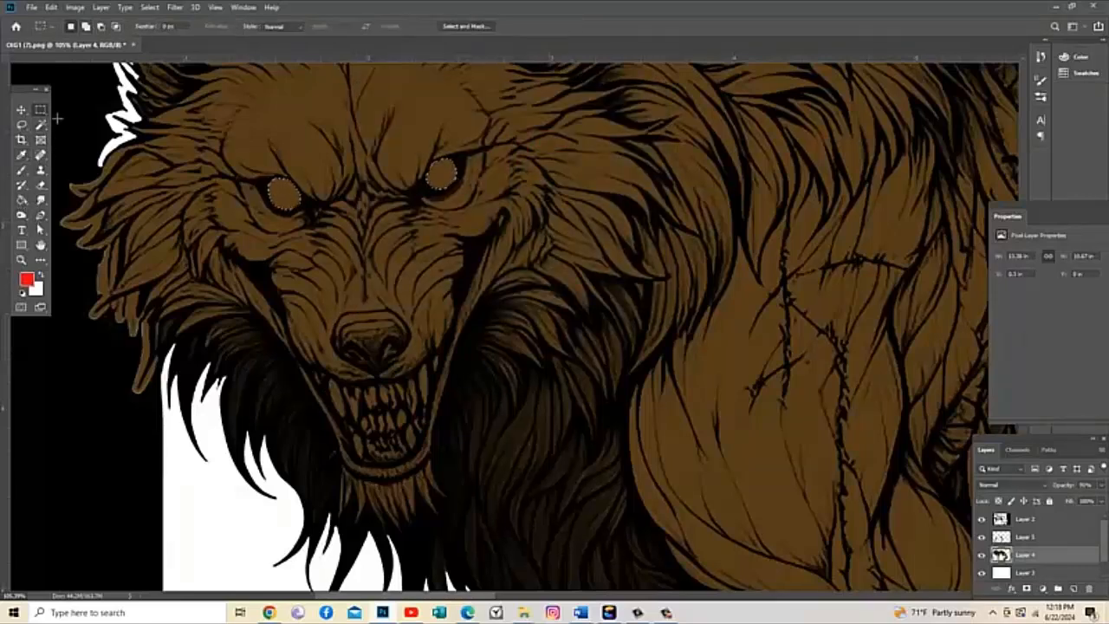
right_click(287, 200)
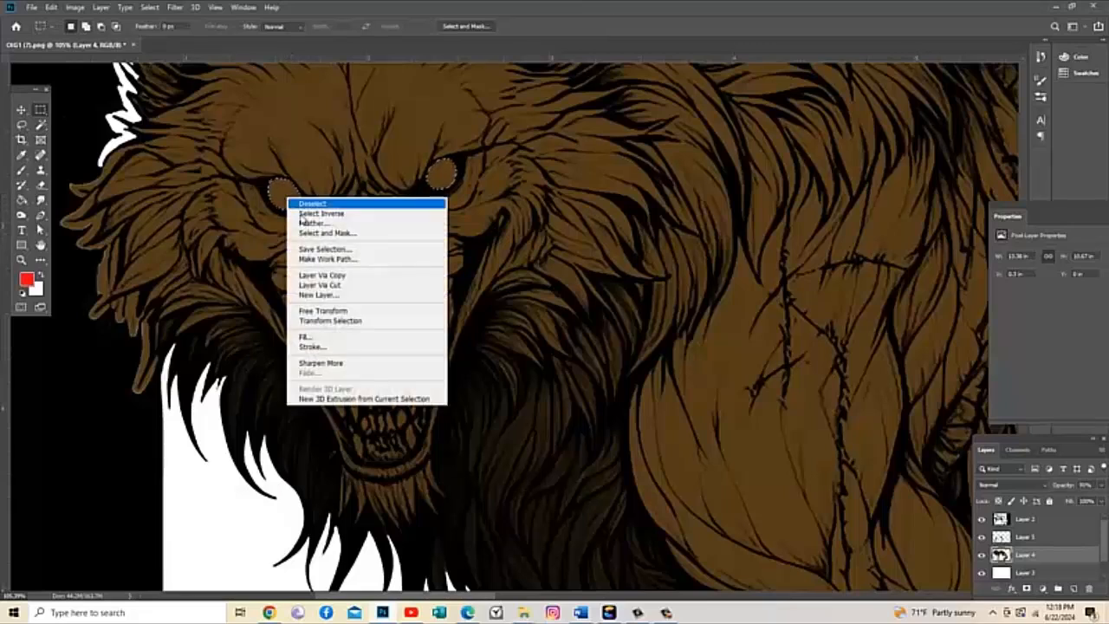
left_click(306, 337)
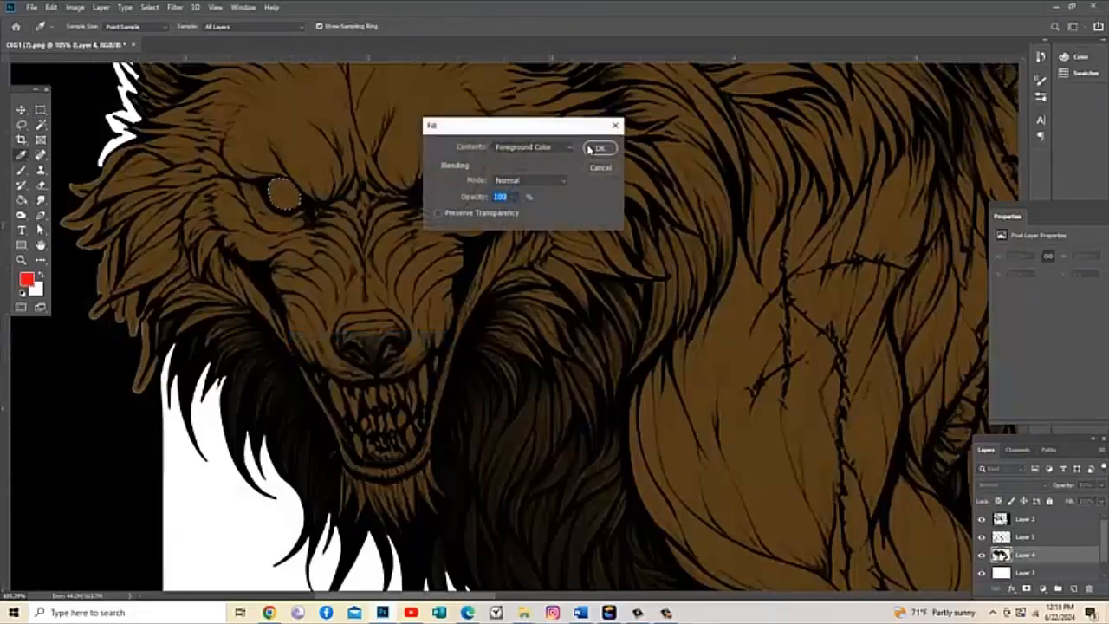
left_click(589, 149)
key("ctrl+d")
- Paint a small white dot in the center of each red eye with a reduced brush on a new layer above Layer 4
key("x")
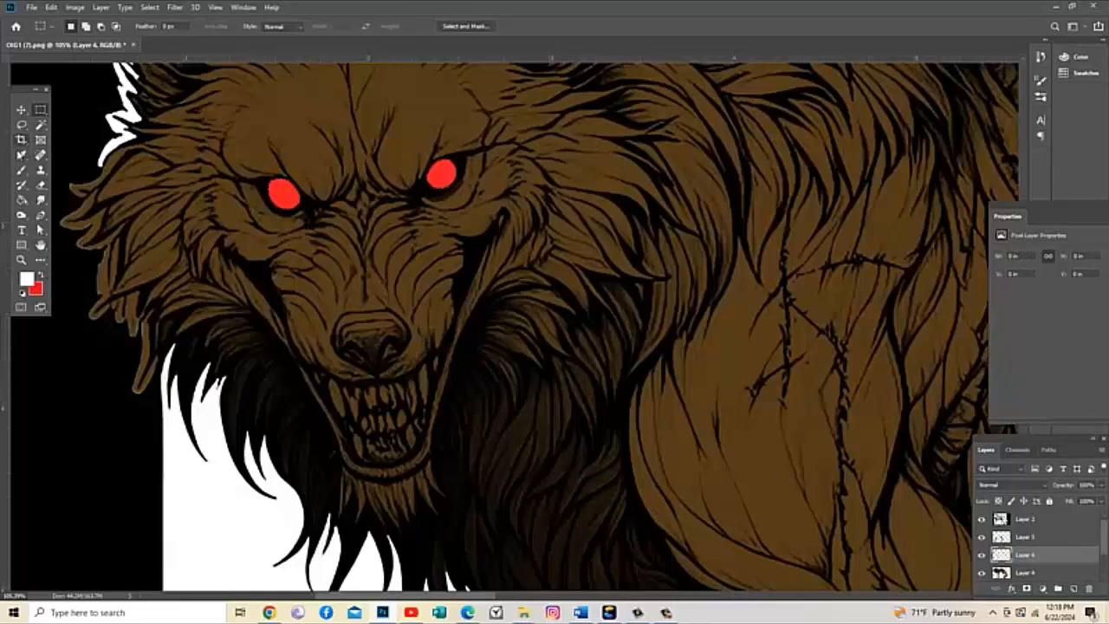
left_click(21, 170)
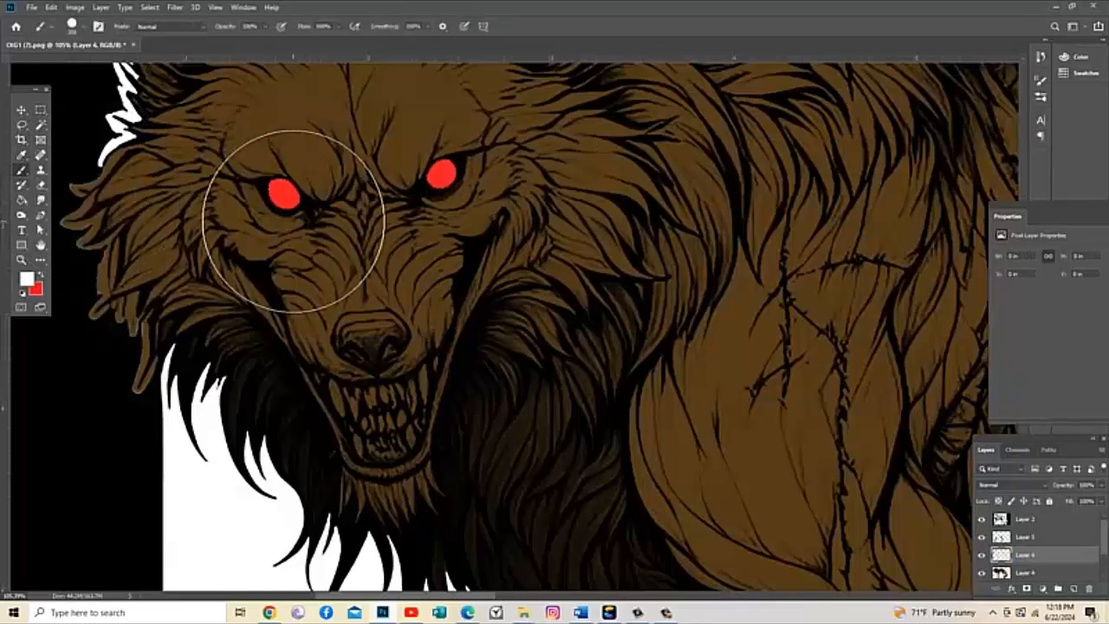
key("bracketleft")
key("bracketleft")
key("bracketleft")
key("bracketleft")
key("bracketleft")
key("bracketleft")
key("bracketleft")
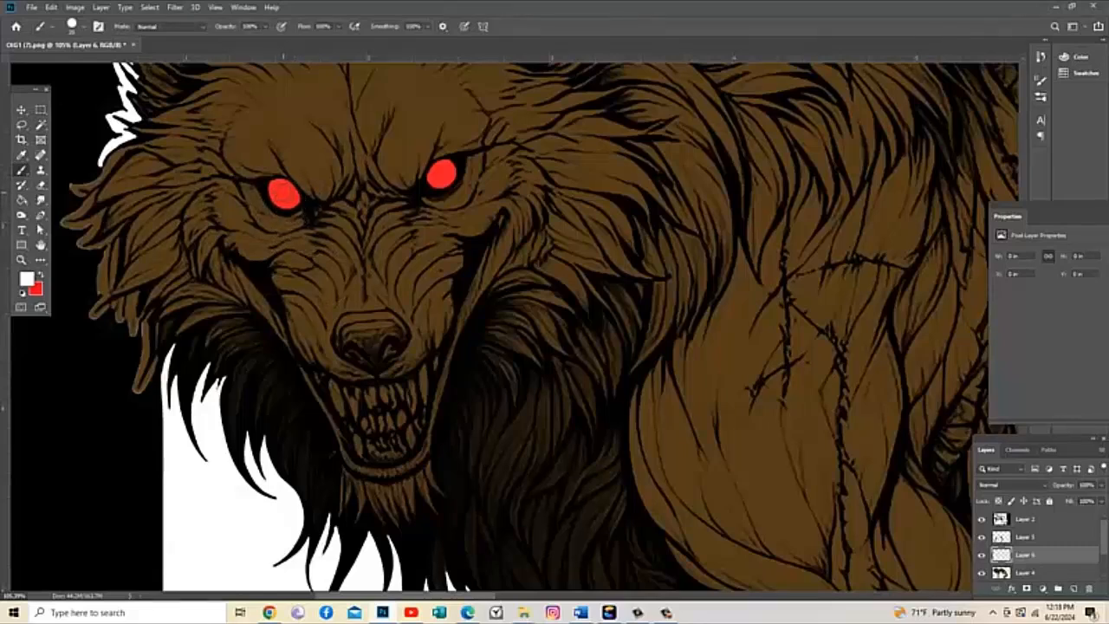
left_click(283, 192)
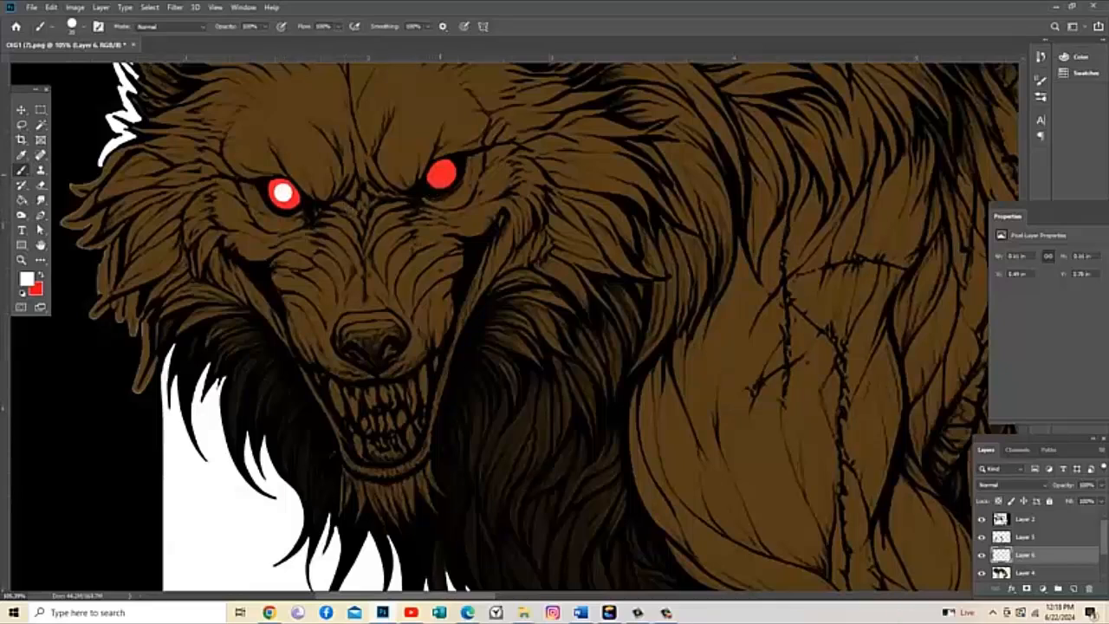
left_click(440, 175)
- Reset the colors to black and white and draw a narrow curved slit-pupil path over the wolf's left-hand eye with the Pen tool
left_click(21, 295)
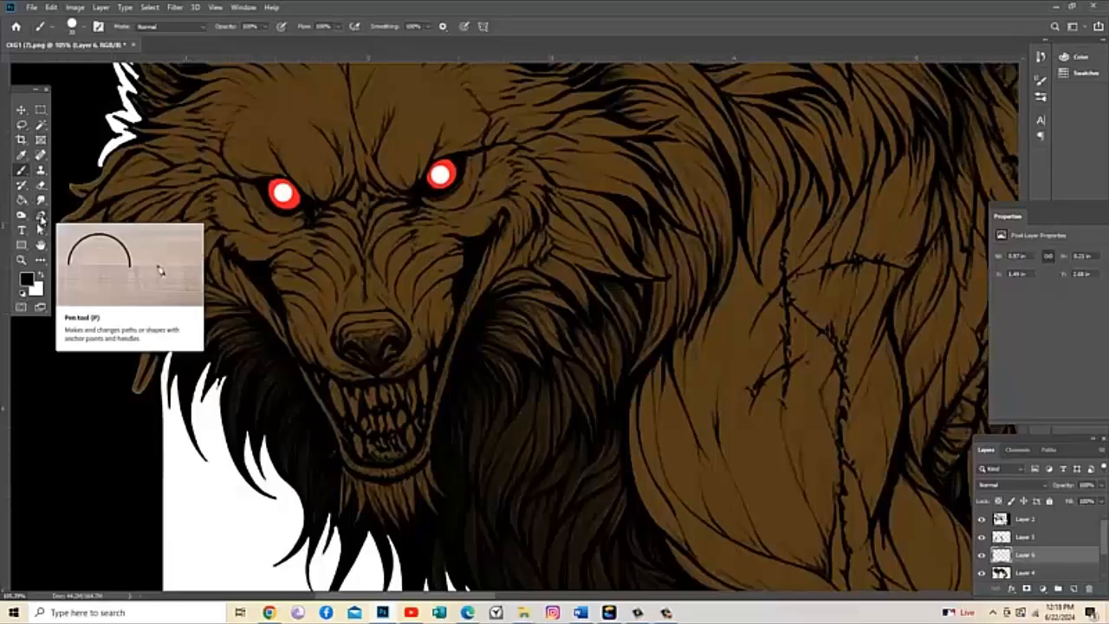
left_click(40, 217)
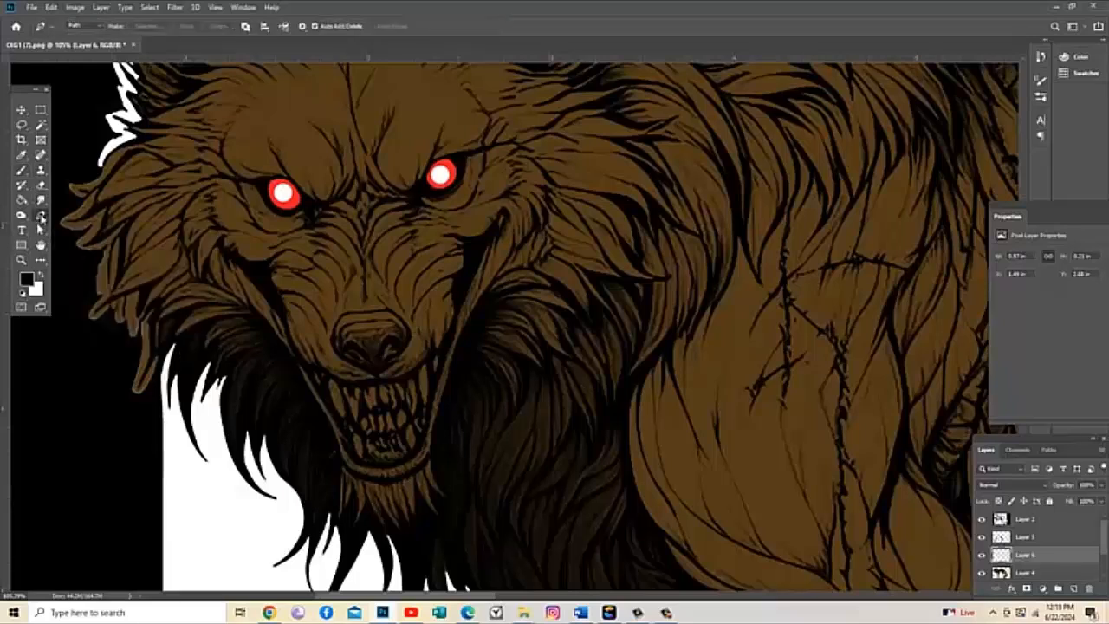
left_click(278, 180)
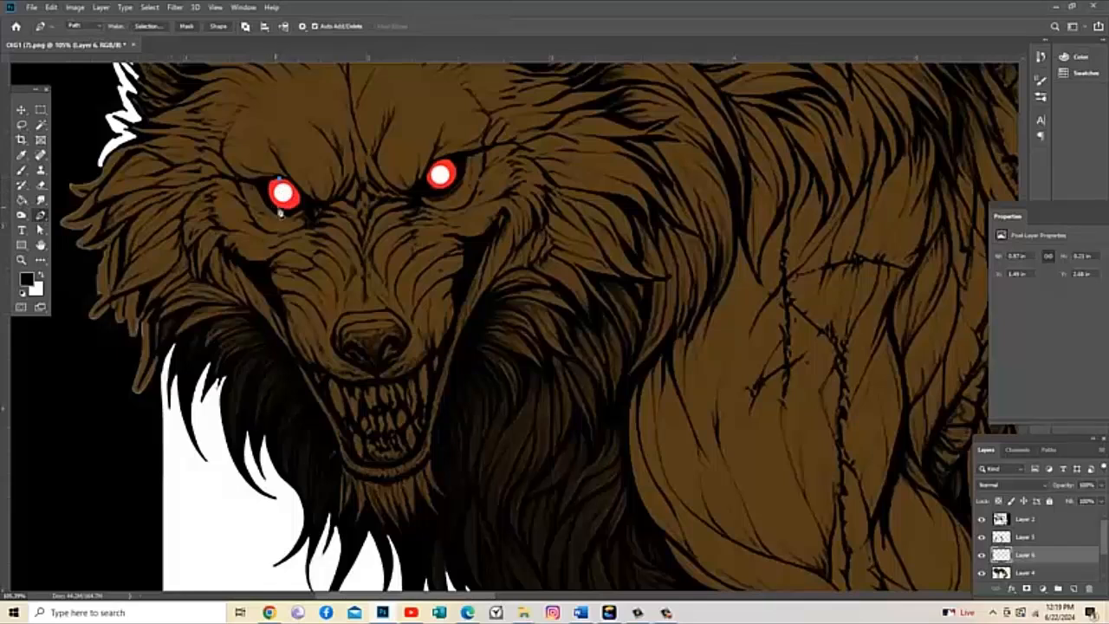
left_click(286, 212)
left_click_drag(289, 218, 290, 219)
left_click_drag(288, 180, 295, 181)
- Fill the slit-pupil path on the wolf's left-hand eye with the black foreground color at 100% opacity
left_click(40, 229)
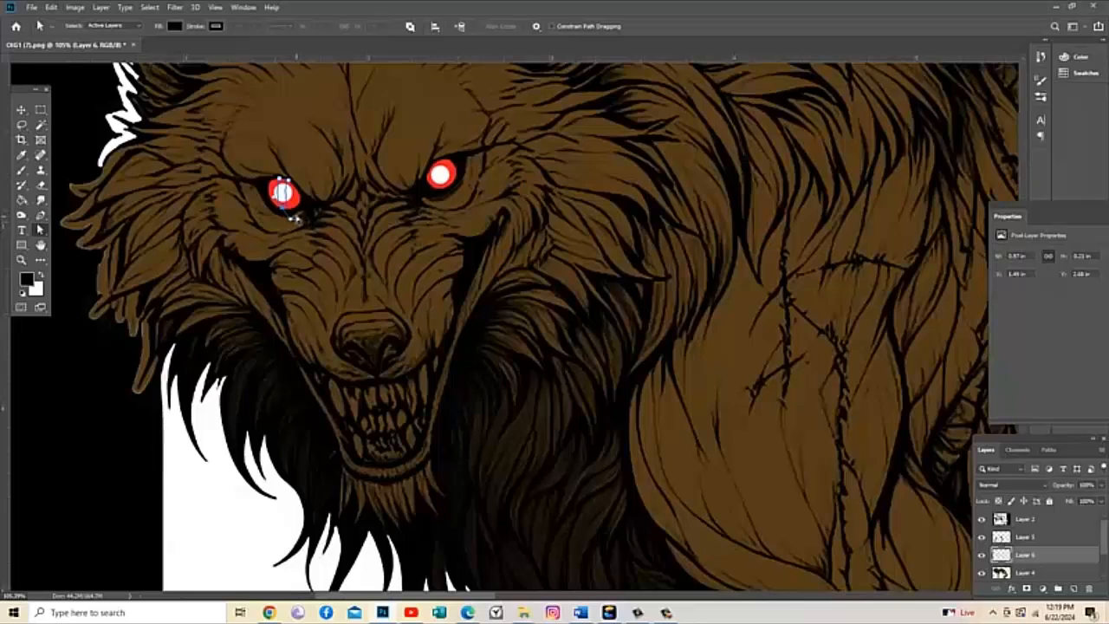
left_click(289, 222)
right_click(282, 194)
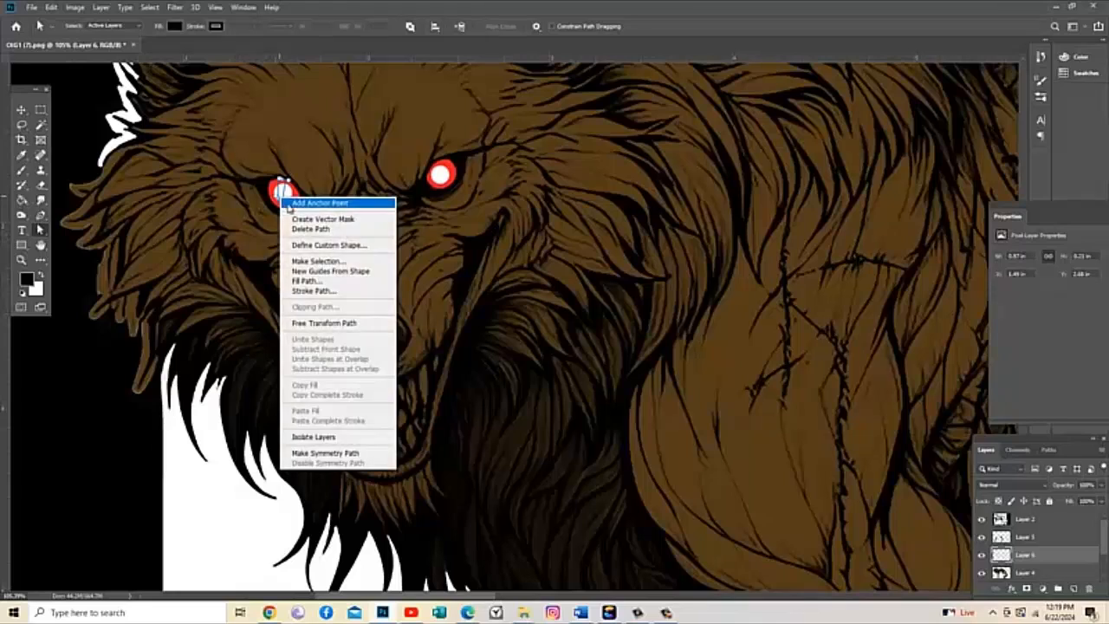
left_click(310, 282)
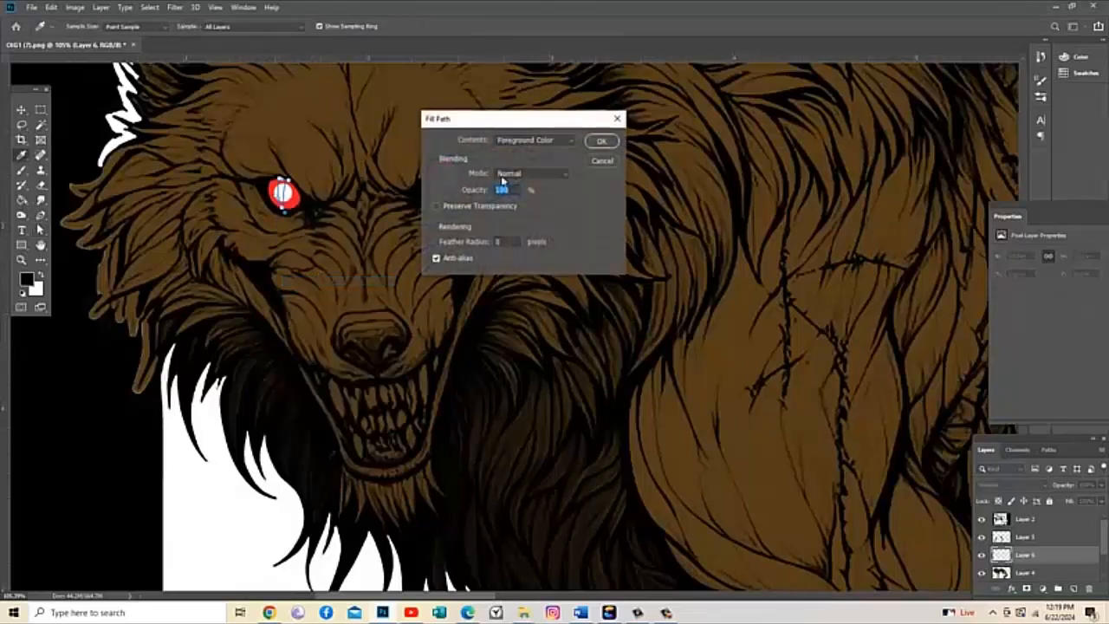
left_click(599, 142)
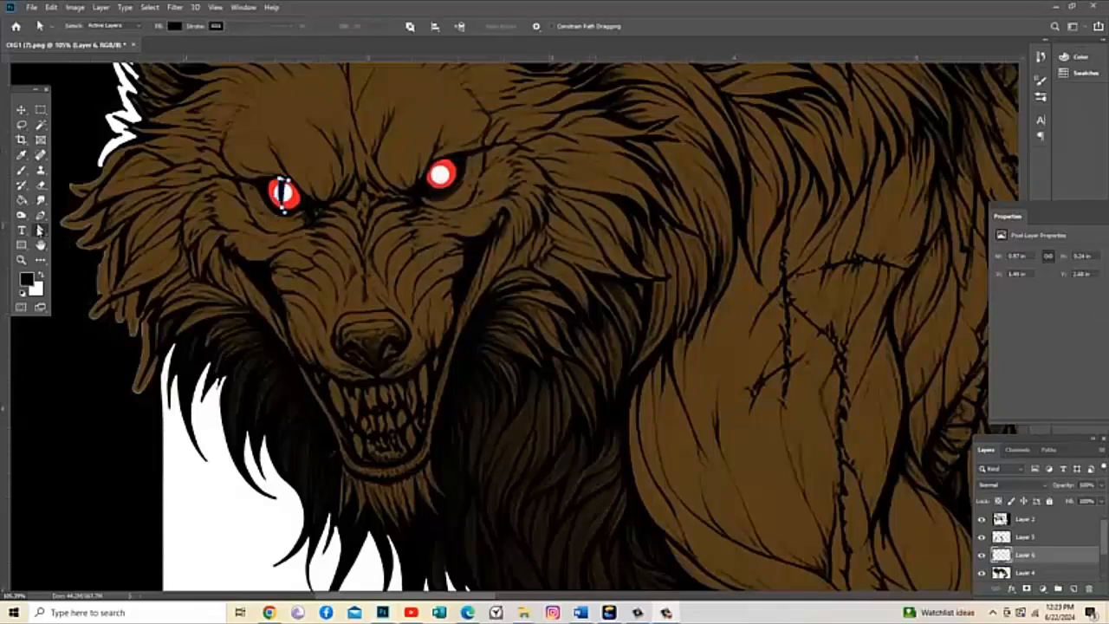
- Move the pupil path onto the wolf's right-hand eye, mirror it horizontally with Free Transform Path, and fill it with black
right_click(41, 231)
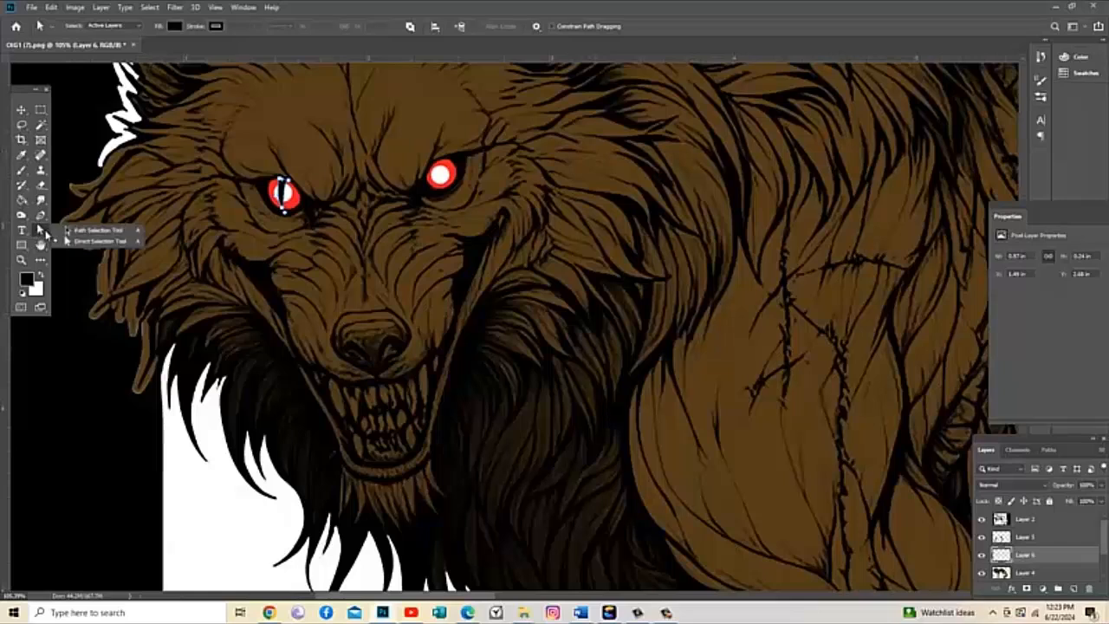
left_click(87, 242)
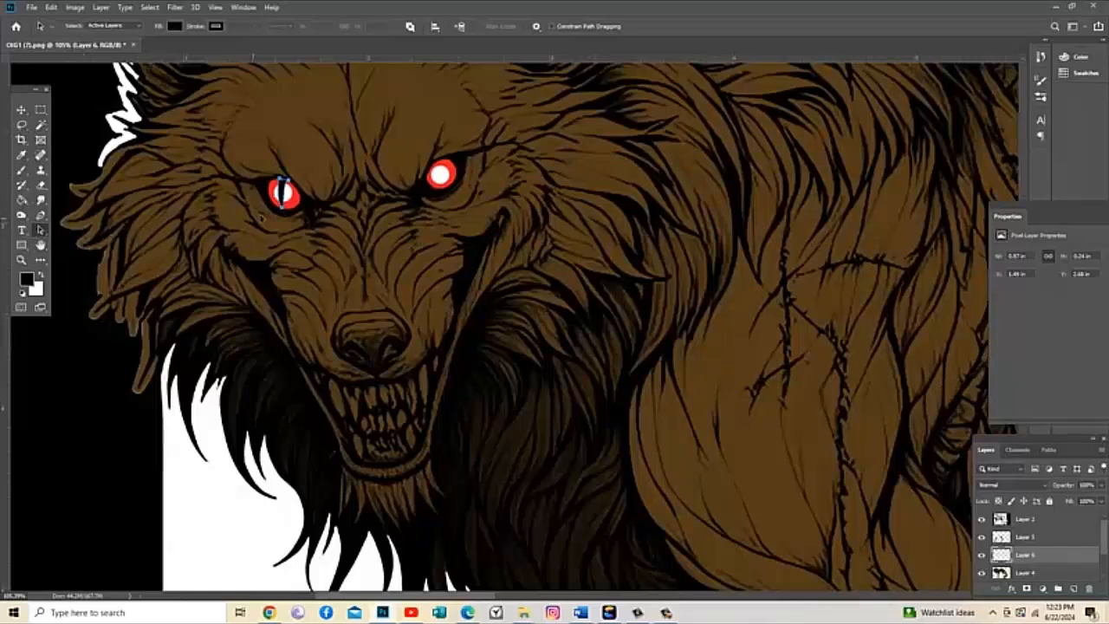
left_click_drag(281, 187, 438, 168)
right_click(437, 177)
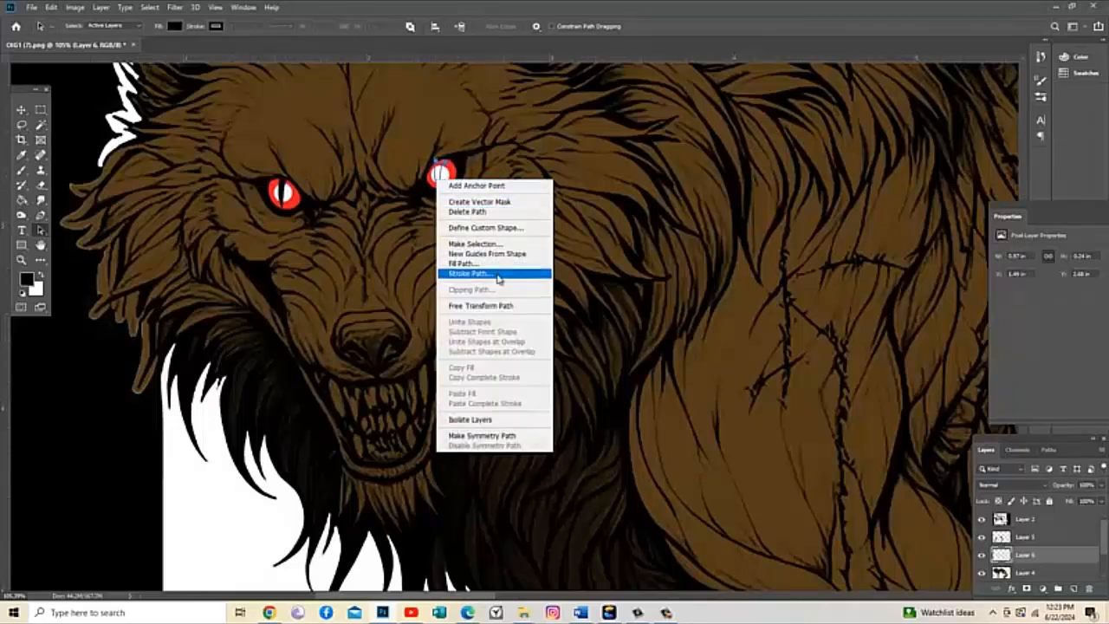
left_click(481, 305)
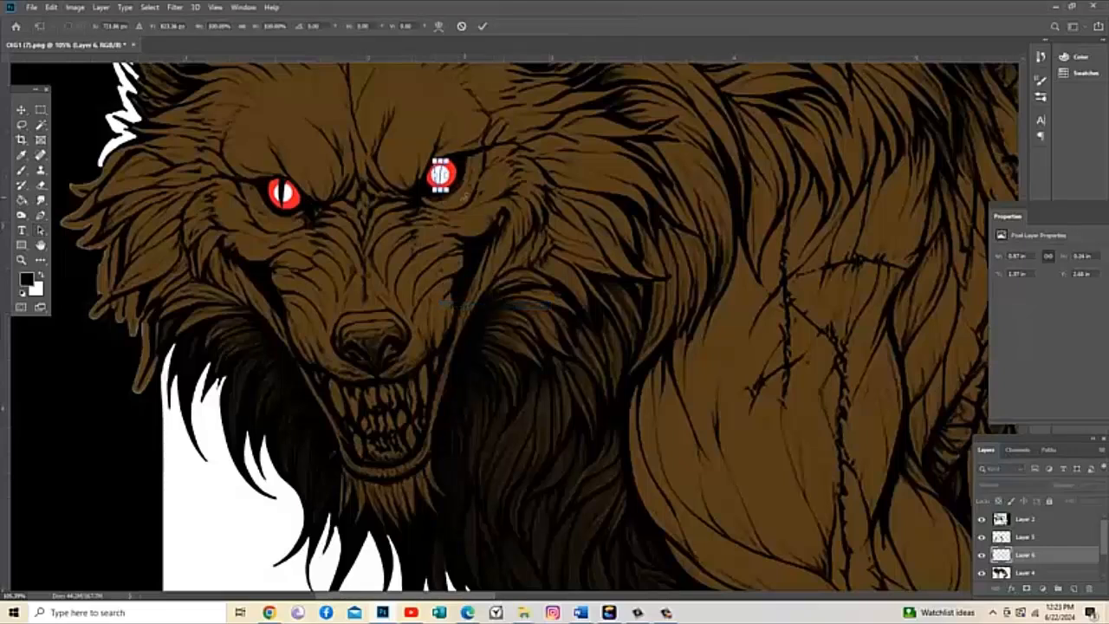
mouse_move(440, 176)
left_mouse_down()
mouse_move(454, 176)
mouse_move(441, 174)
left_mouse_up()
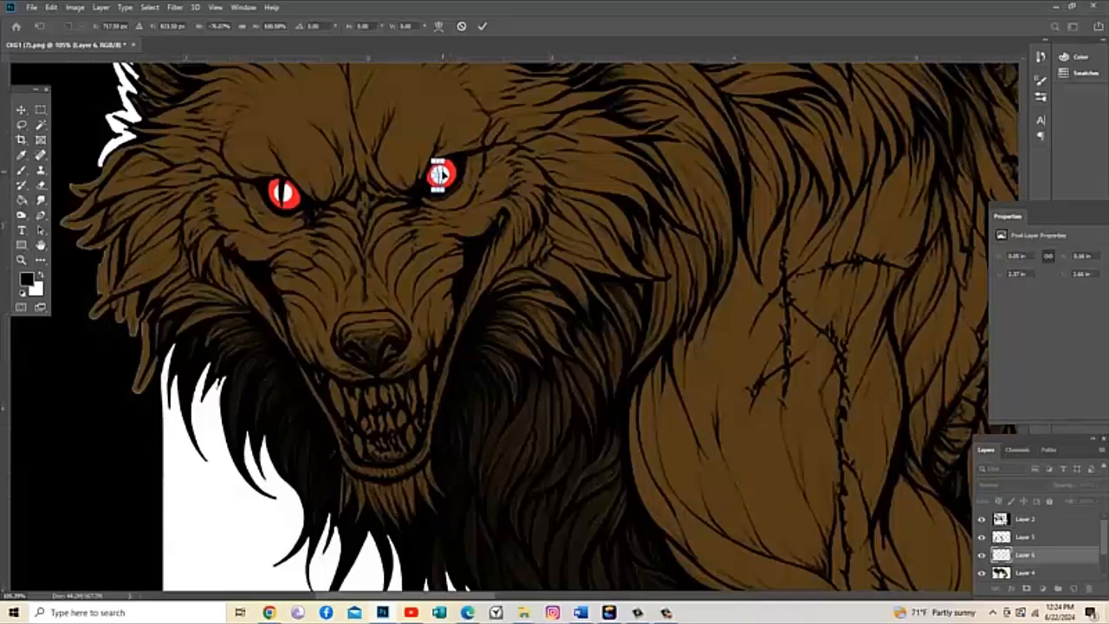
key("Return")
key("a")
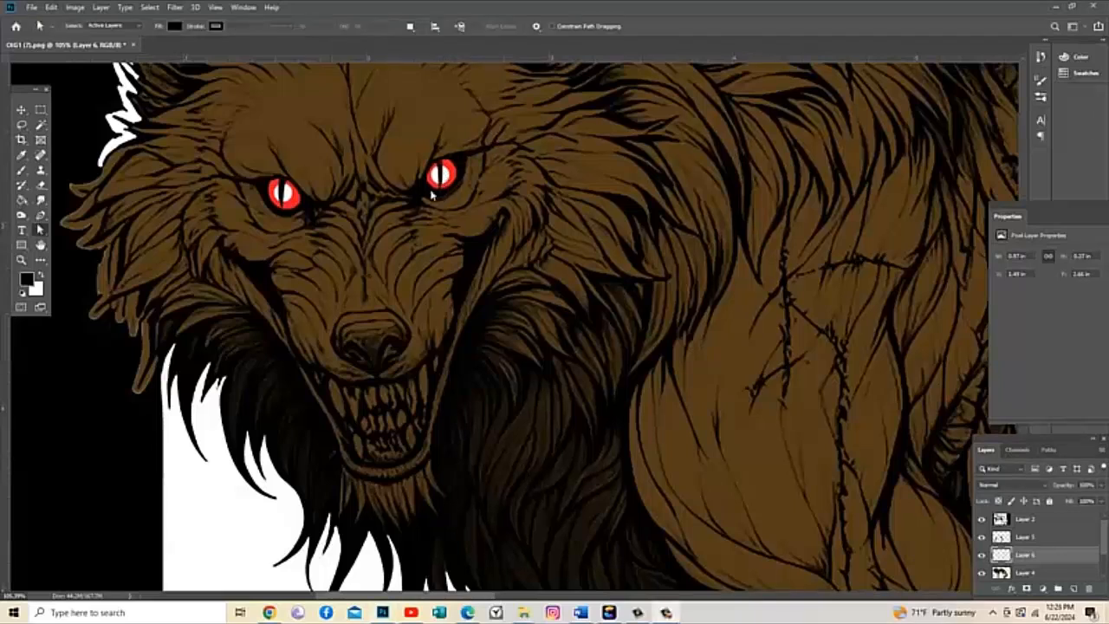
- Switch the foreground to white and brush a small highlight over the upper part of each slit pupil
left_click(41, 276)
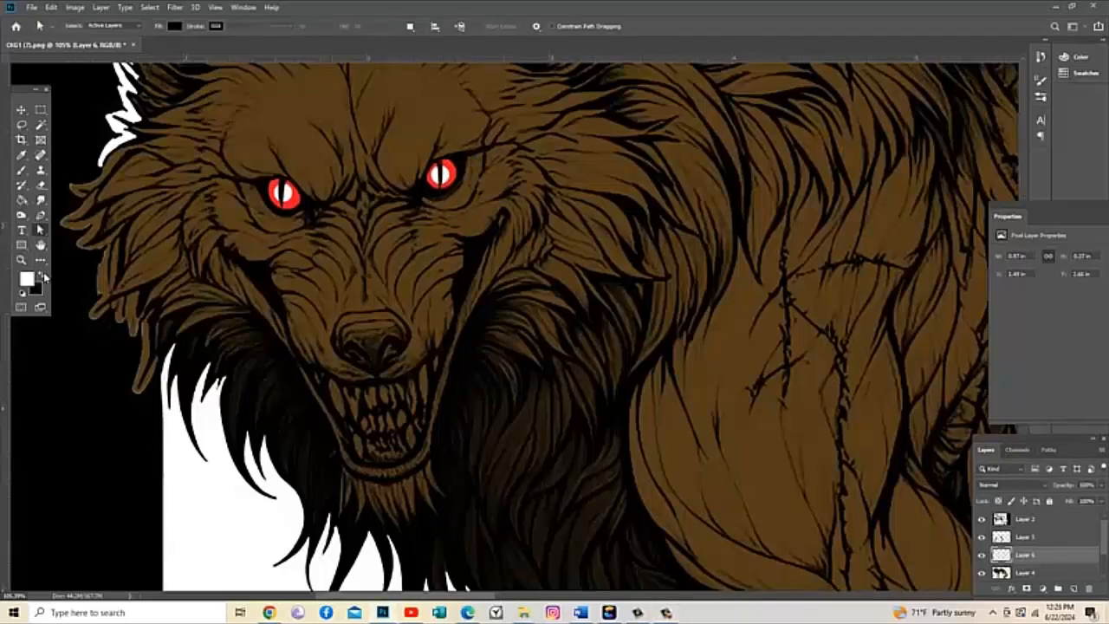
left_click(23, 170)
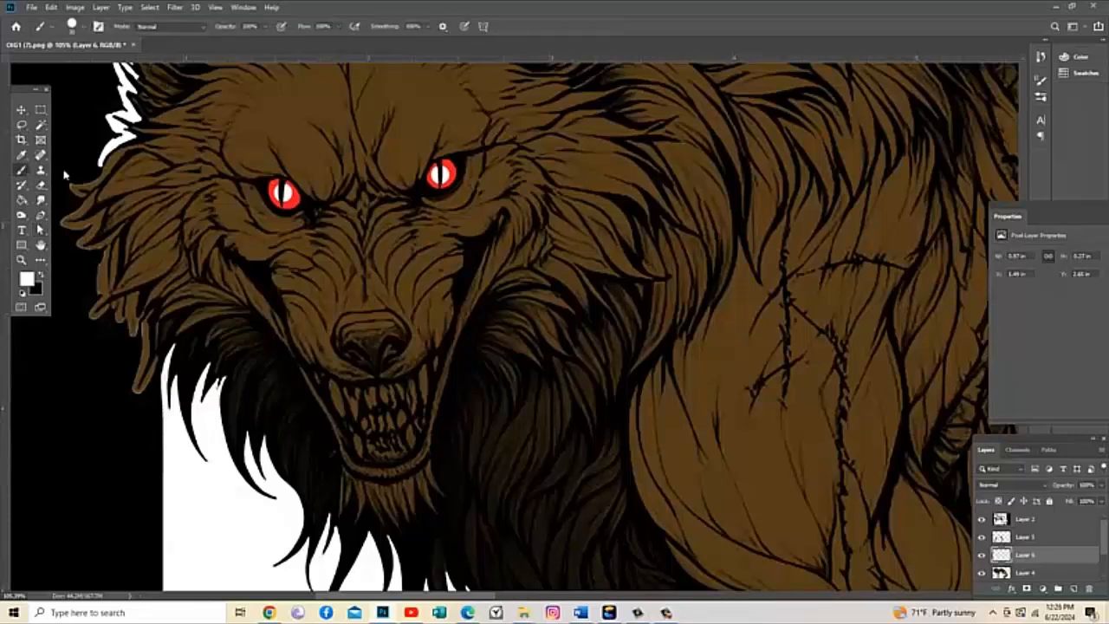
left_click_drag(279, 184, 279, 189)
left_click(275, 184)
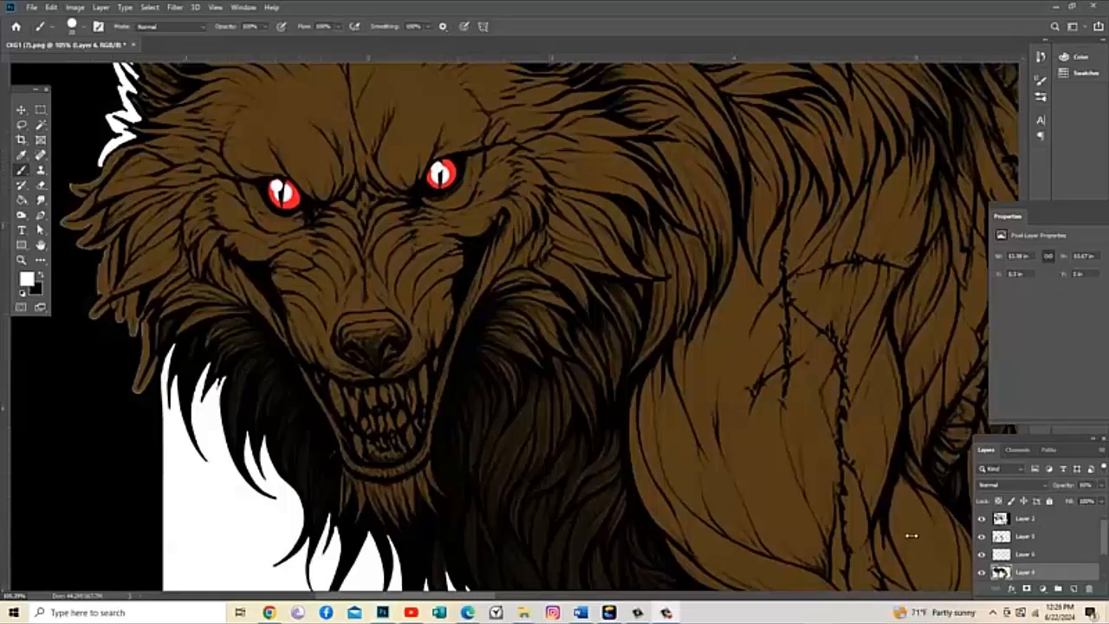
- Make Layer 2 active and paint the inside of the wolf's mouth between the teeth black
left_click(1027, 519)
left_click(1028, 519)
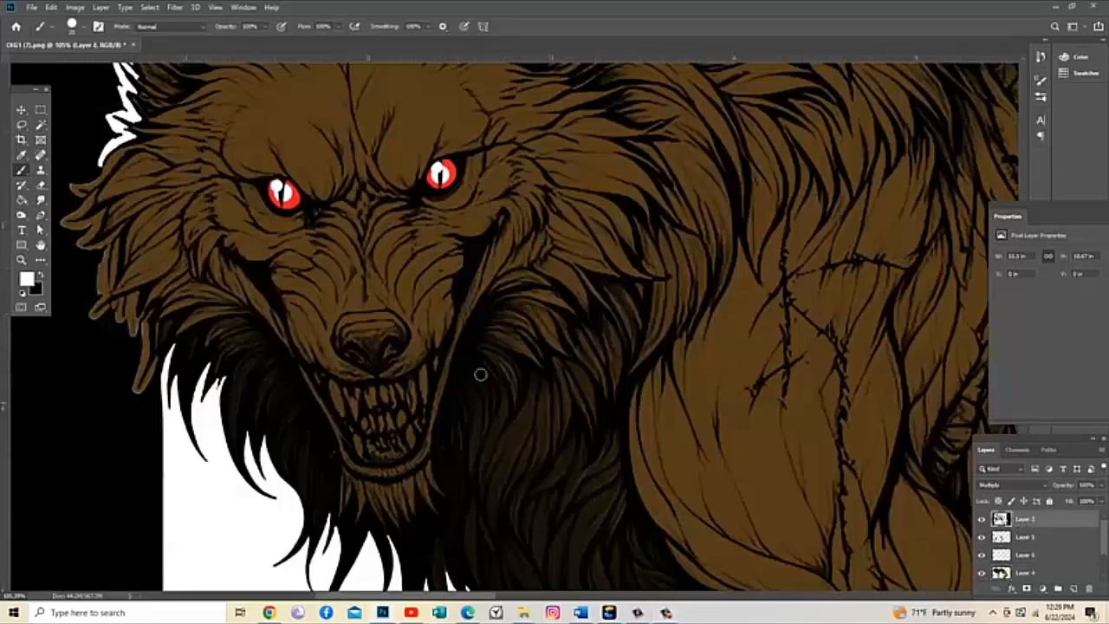
left_click(42, 275)
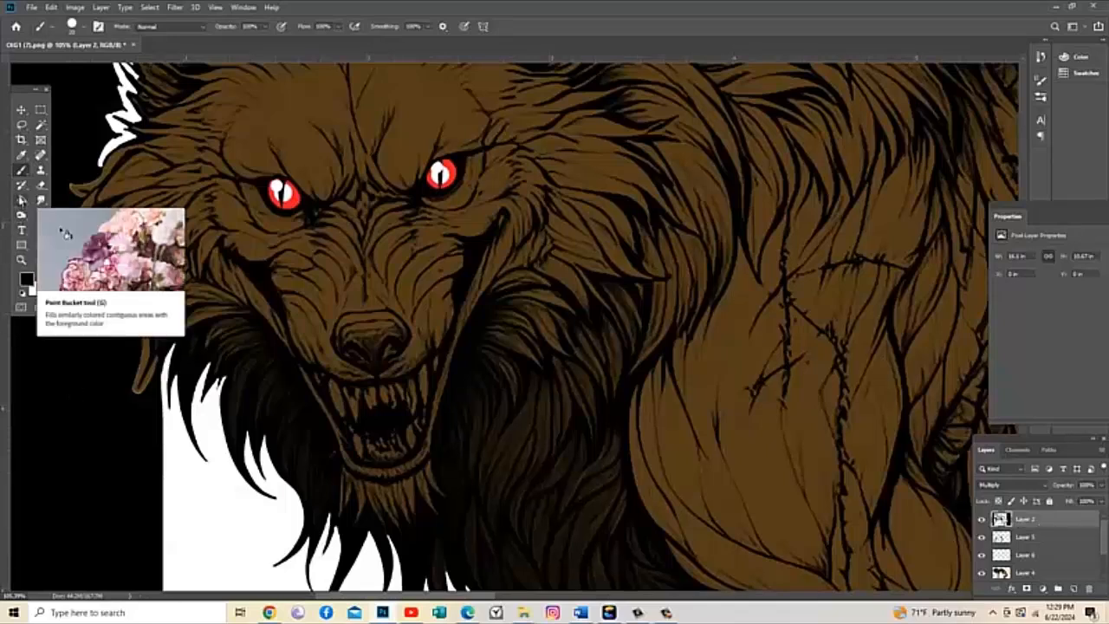
- Select all the upper and lower teeth with the Magic Wand on Layer 2 and add a new layer directly beneath it
left_click(40, 125)
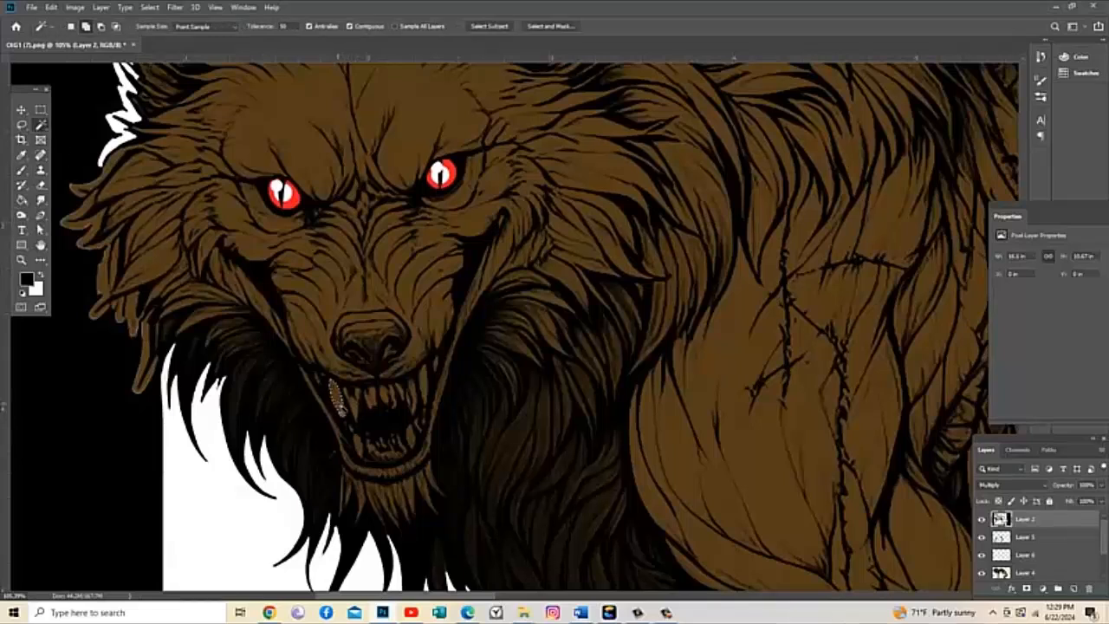
left_click(357, 396)
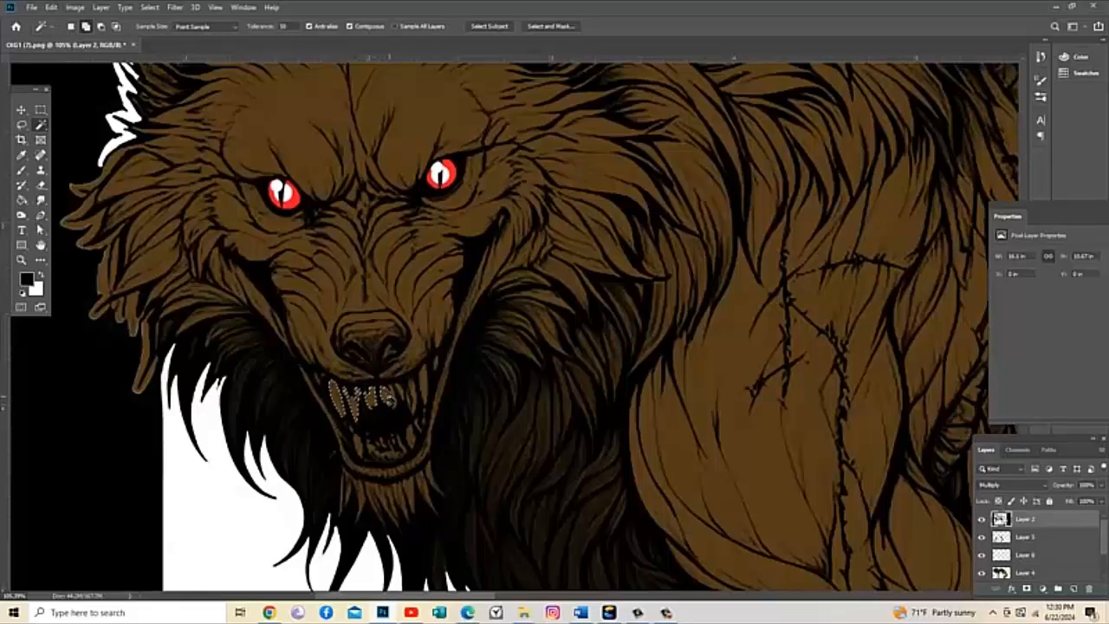
left_click(404, 395)
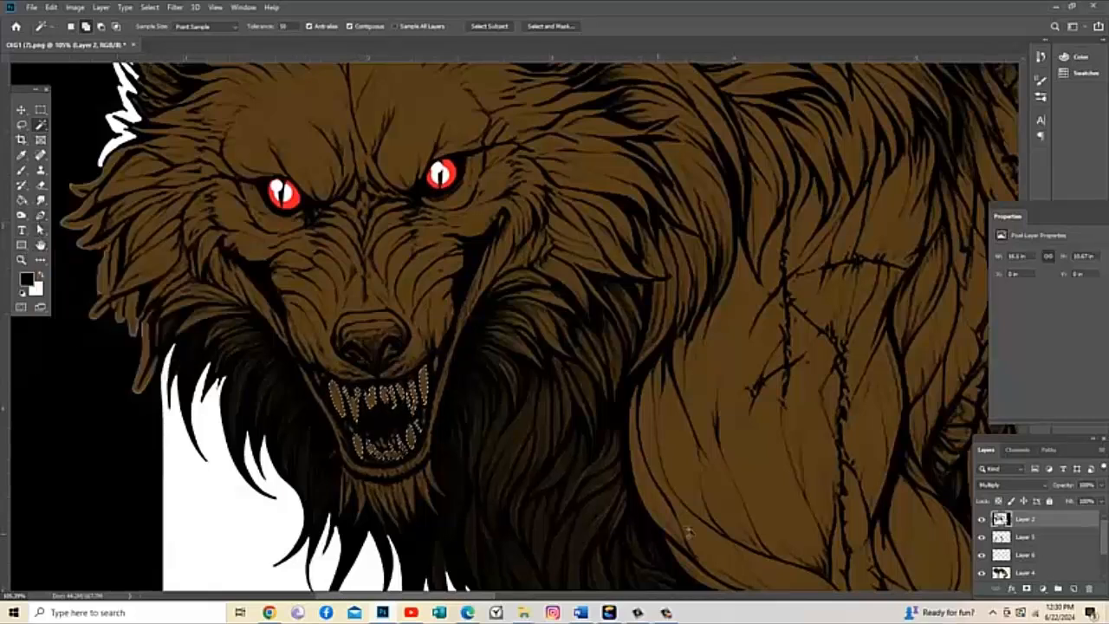
left_click(1063, 587)
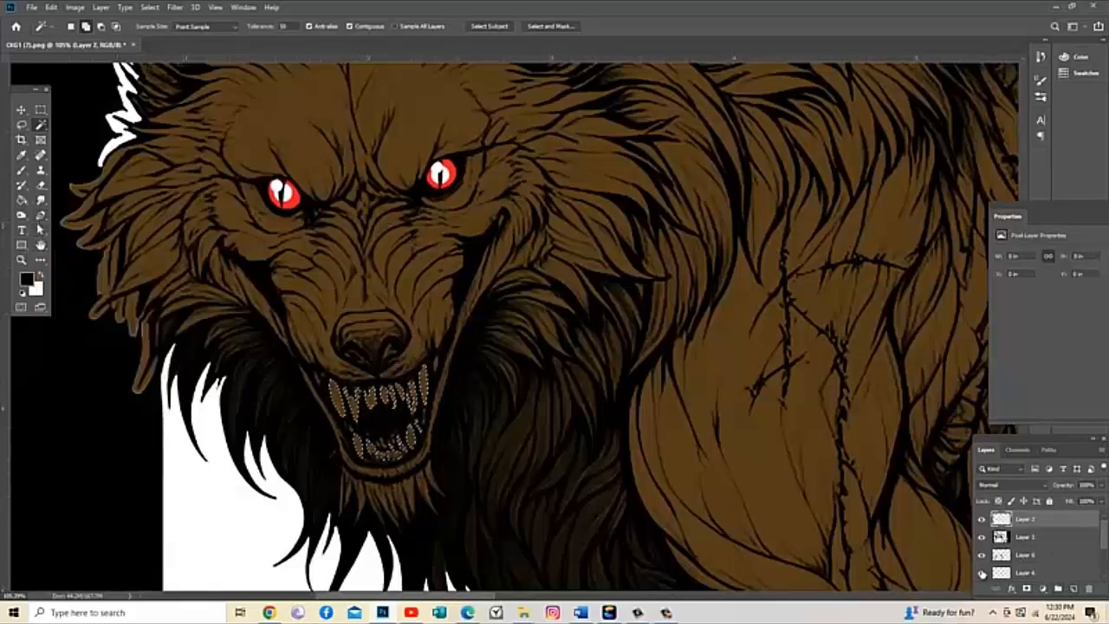
left_click_drag(1036, 522, 1040, 548)
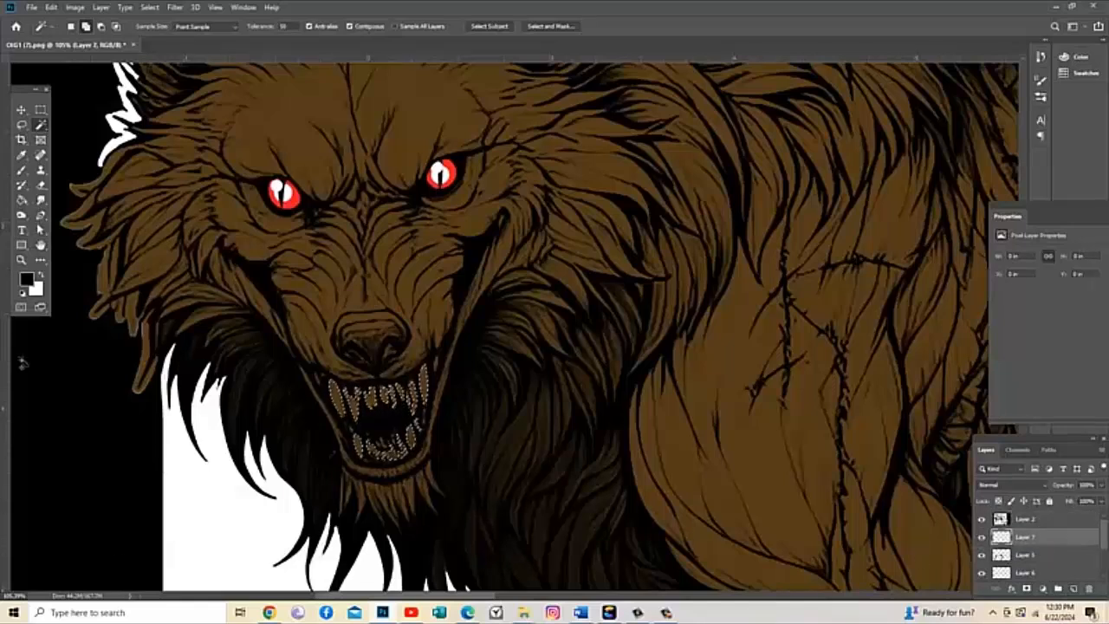
- Fill the selected teeth with a dark mustard yellow foreground color on the new layer, then deselect
left_click(26, 279)
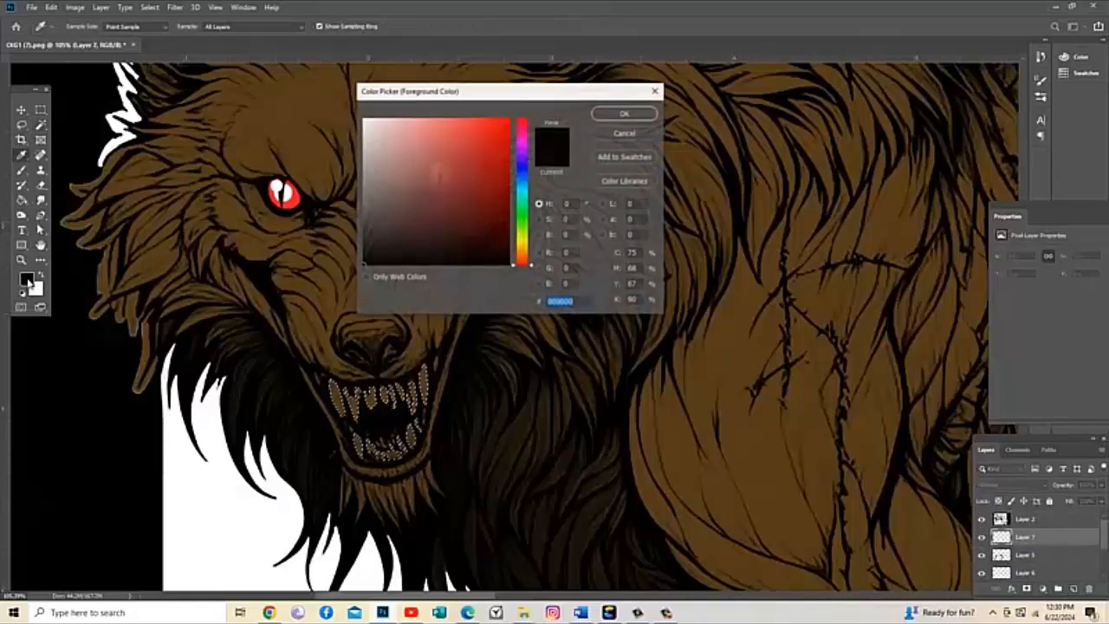
left_click(524, 244)
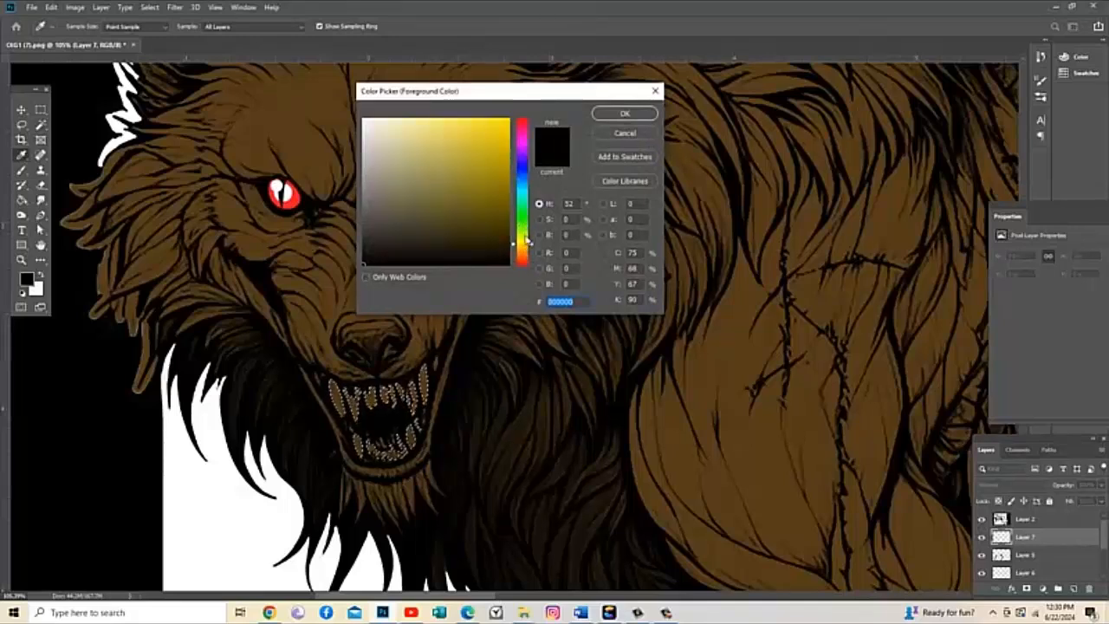
left_click_drag(525, 243, 523, 249)
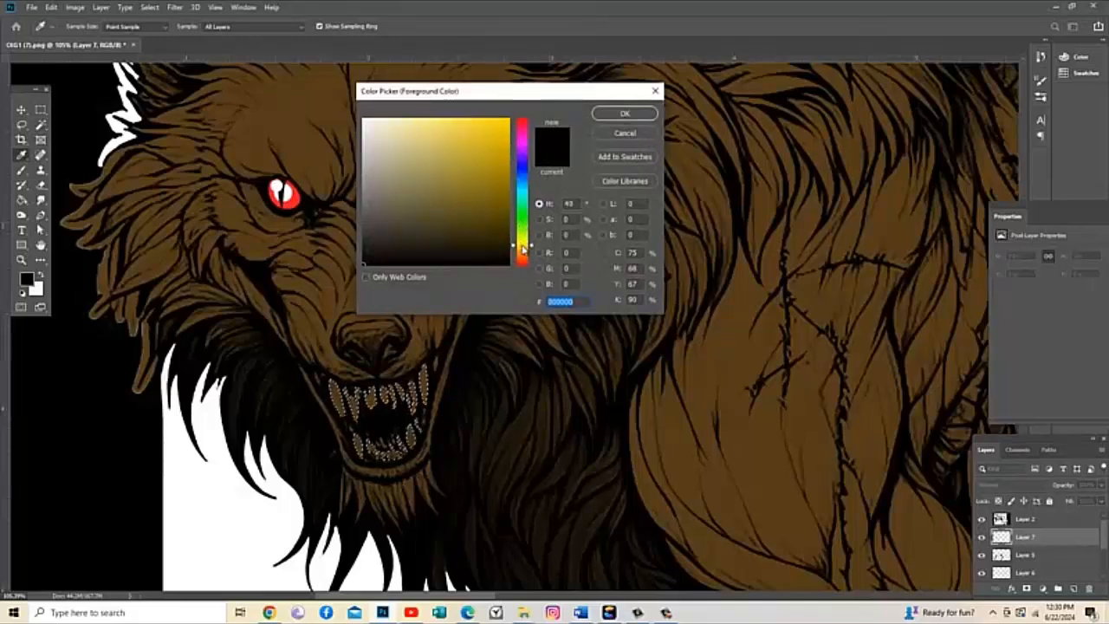
left_click(505, 190)
left_click(624, 116)
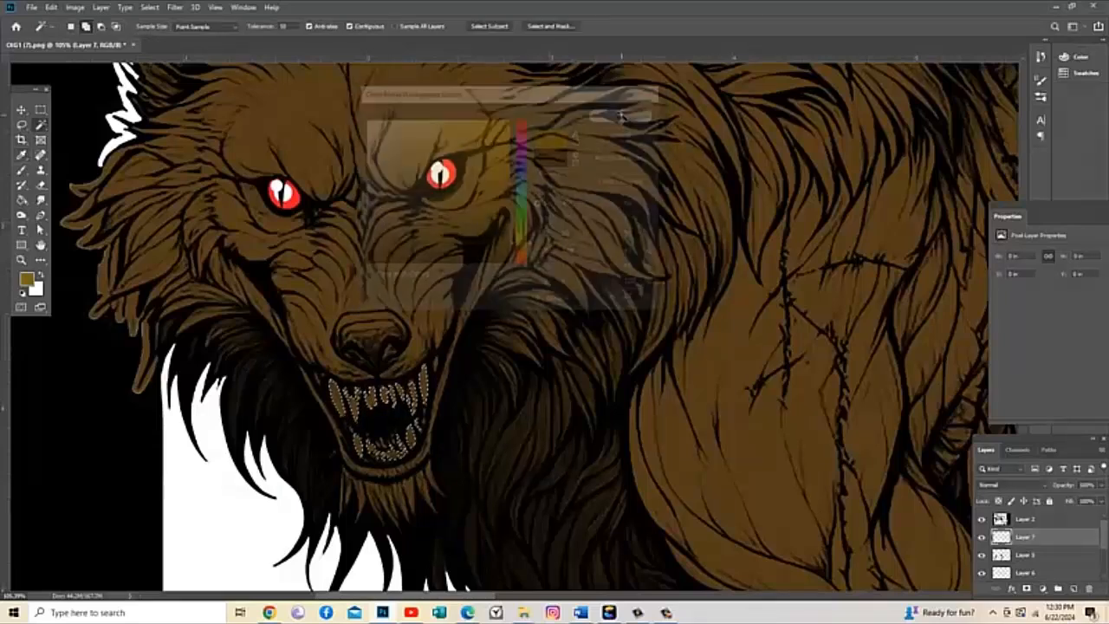
left_click(40, 109)
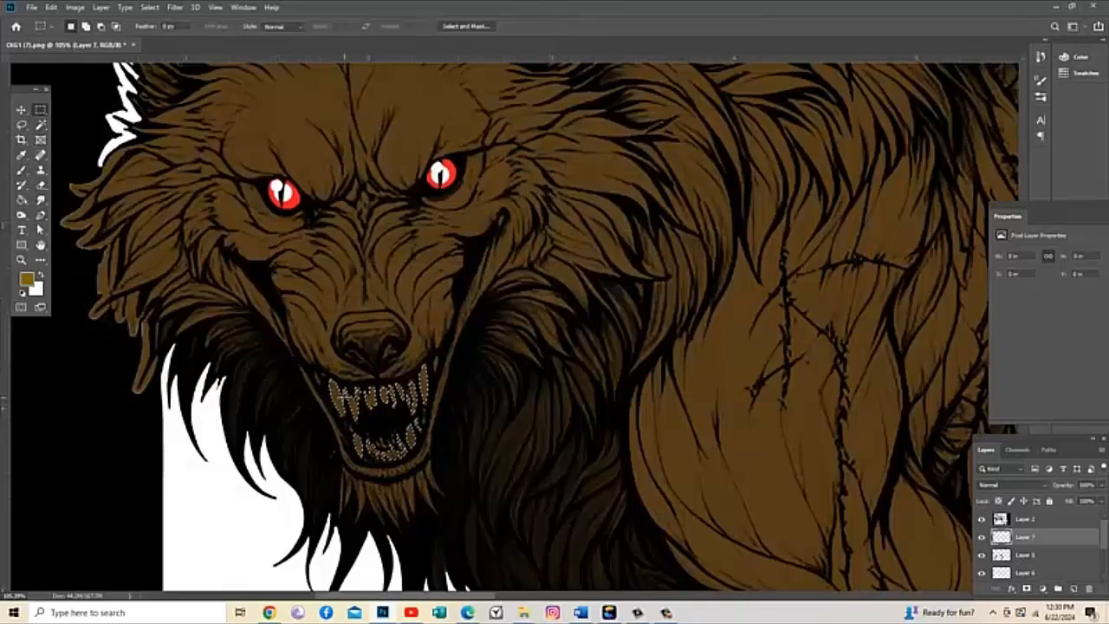
right_click(344, 404)
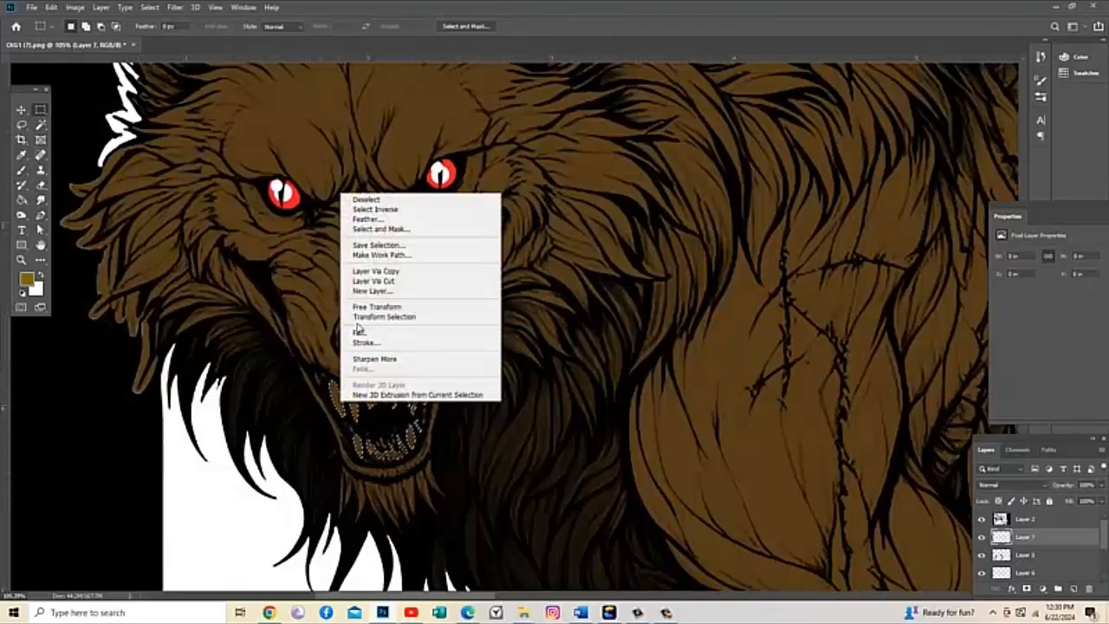
left_click(359, 334)
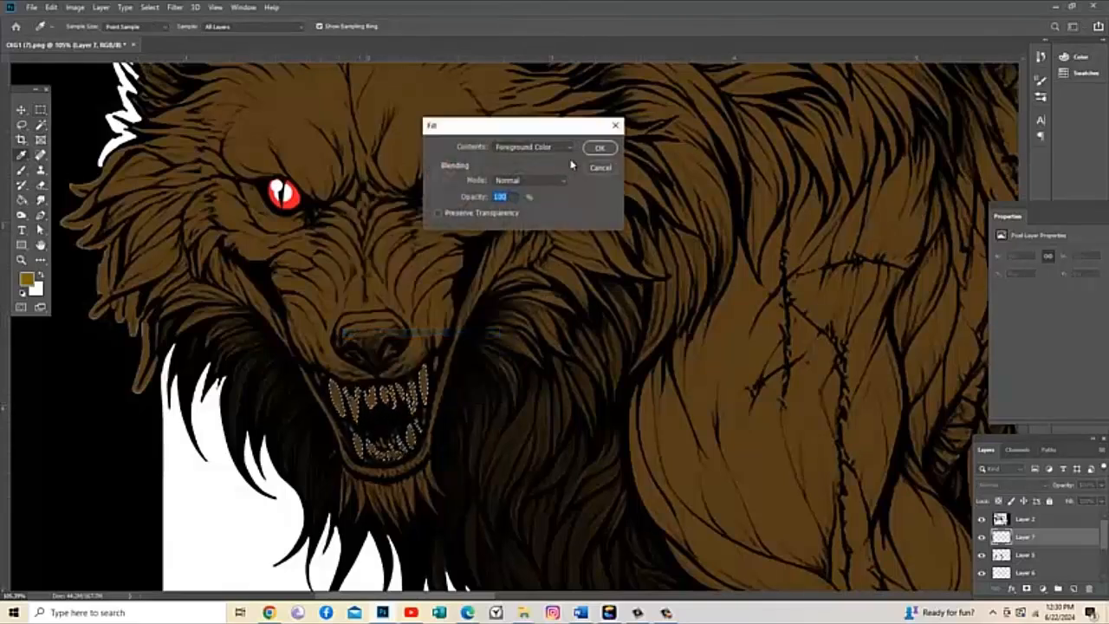
left_click(598, 149)
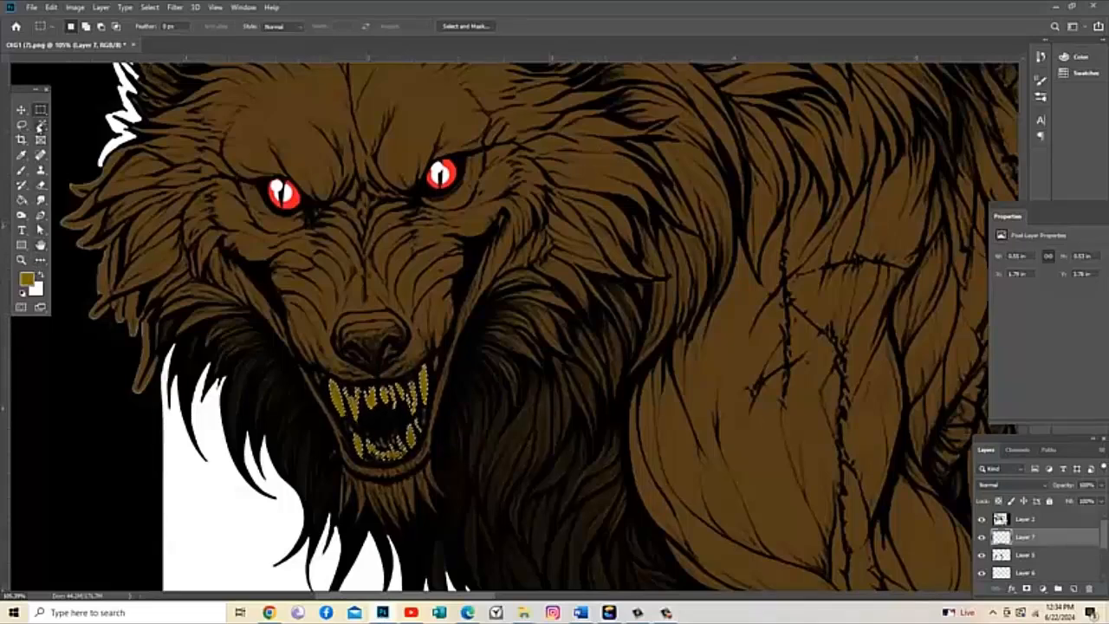
left_click(380, 306)
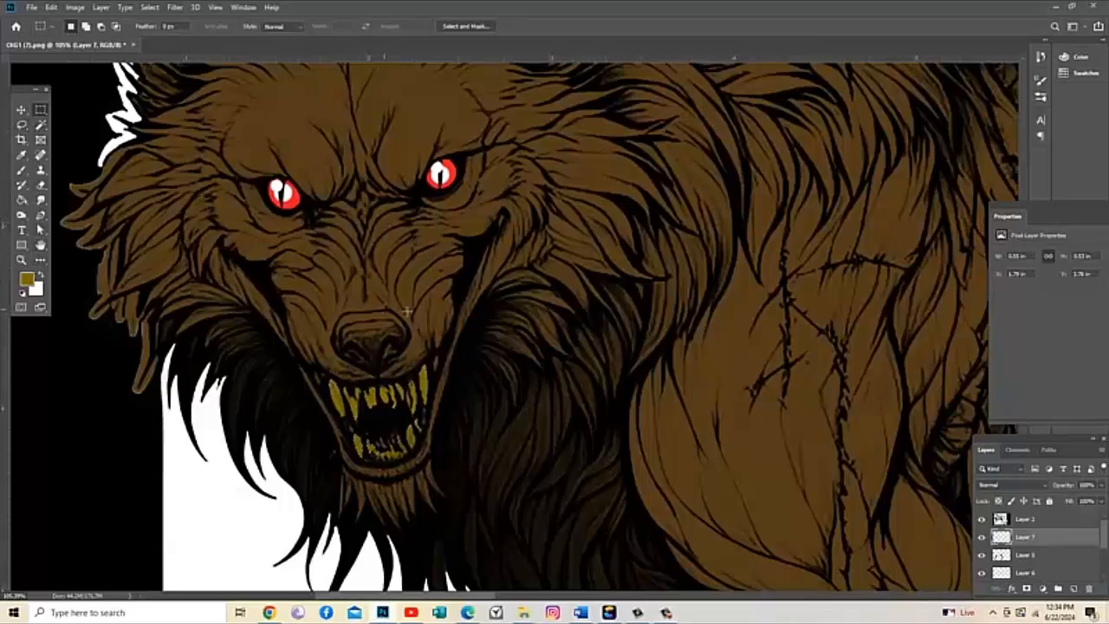
- Outline the stitched gash between the wolf's shoulder and its front rib with a closed Pen tool path
key("z")
left_click_drag(721, 273, 671, 328)
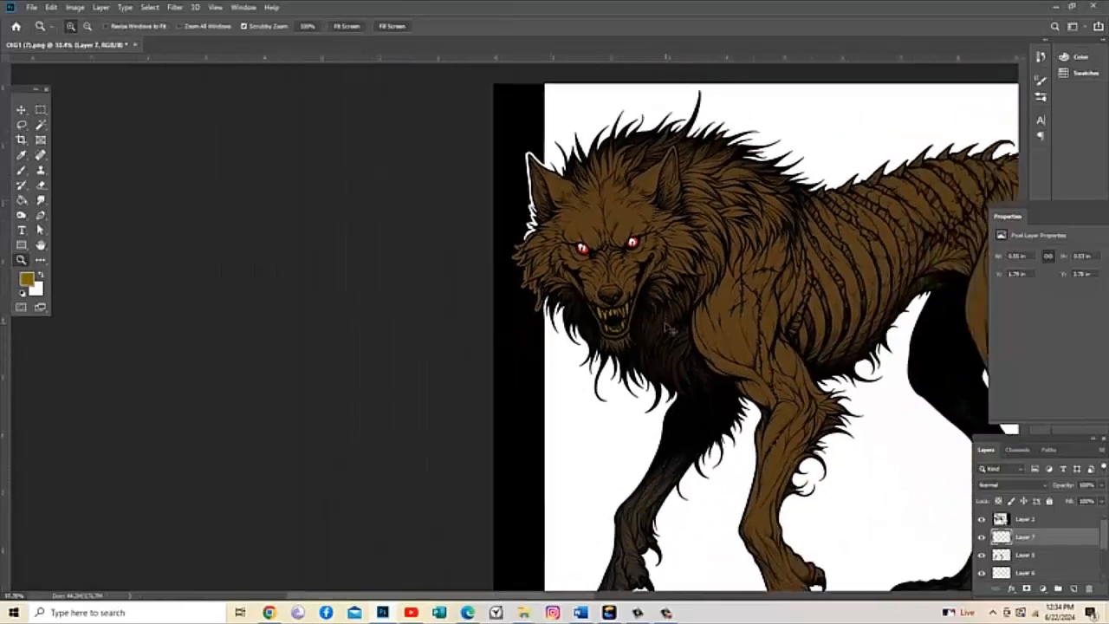
key("ctrl+0")
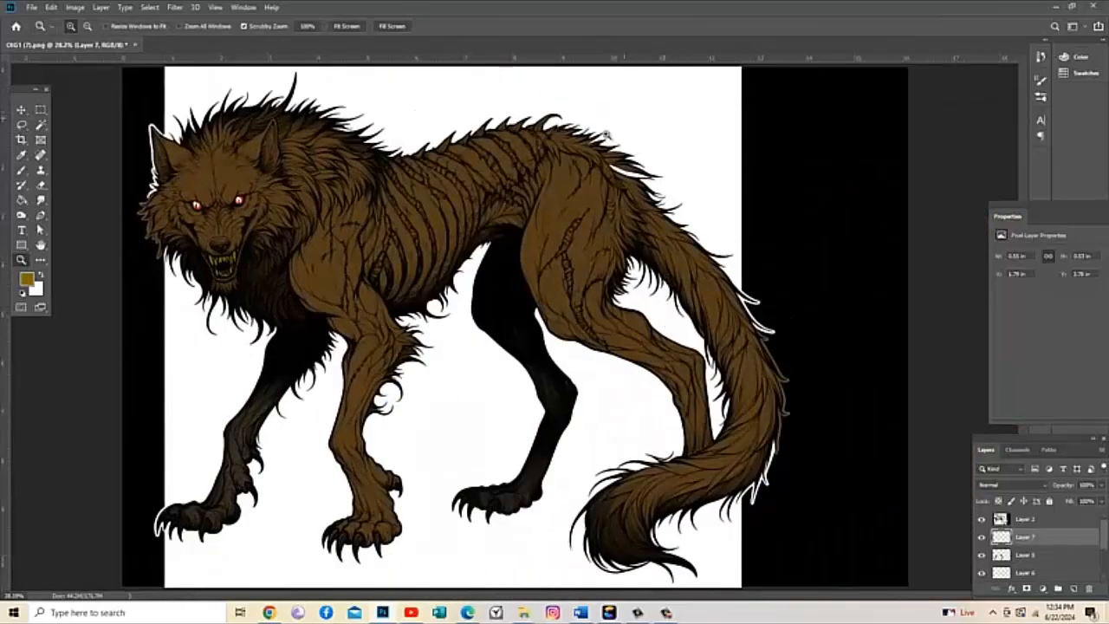
left_click(405, 215)
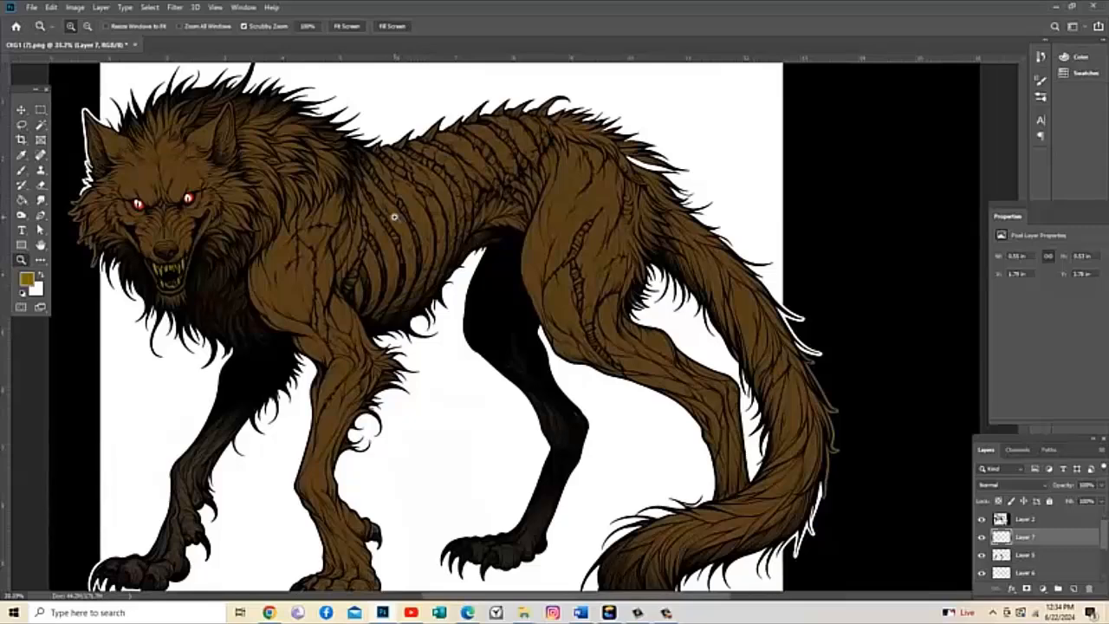
left_click(394, 216)
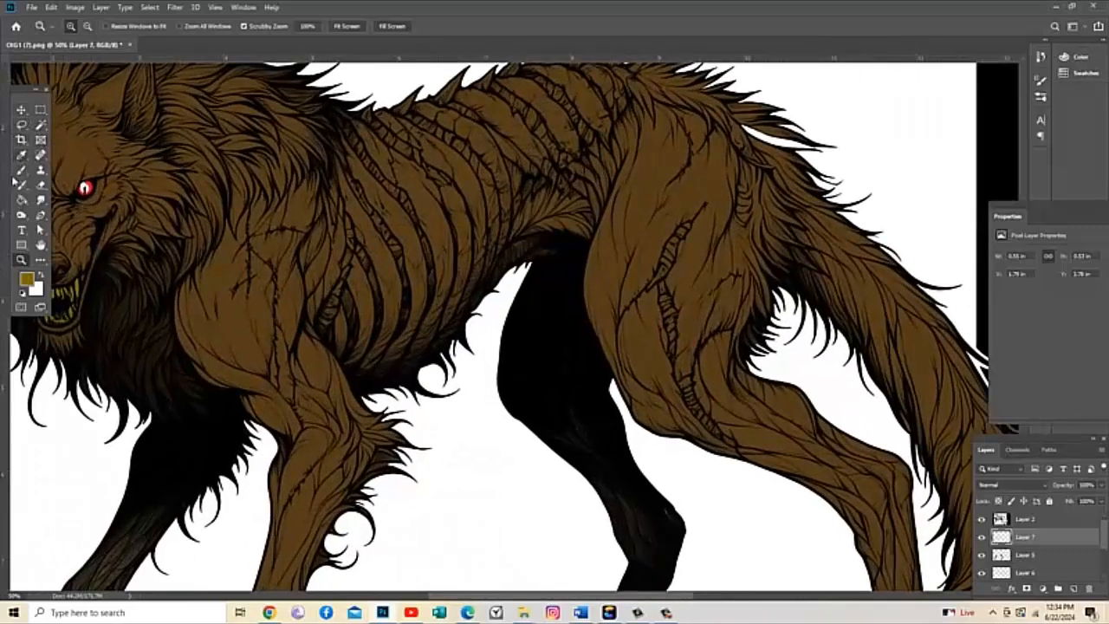
left_click(40, 217)
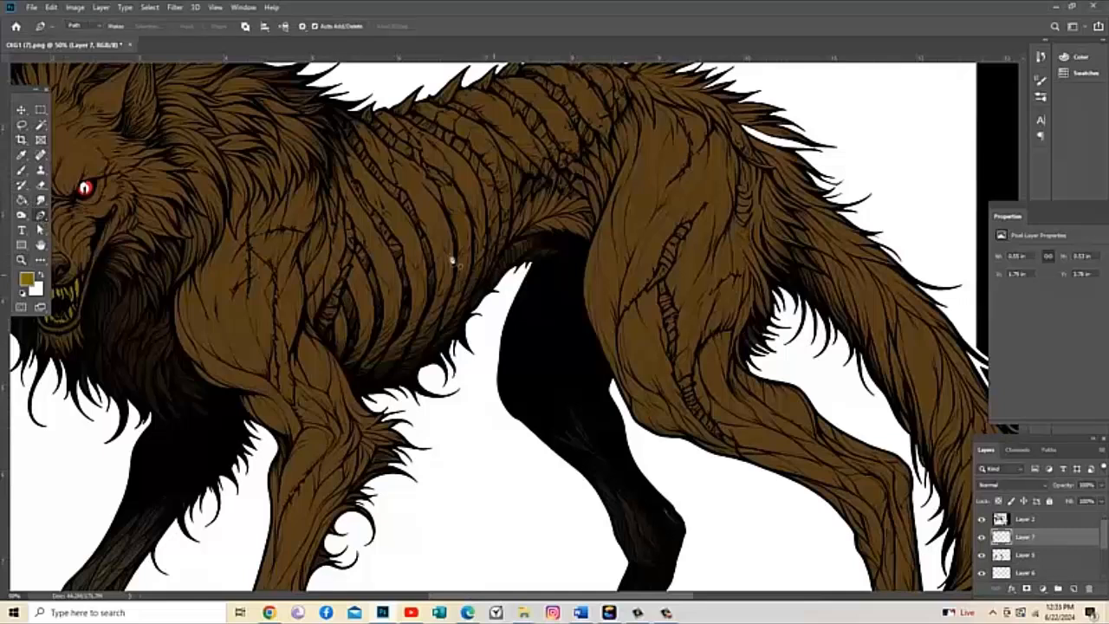
left_click(346, 214)
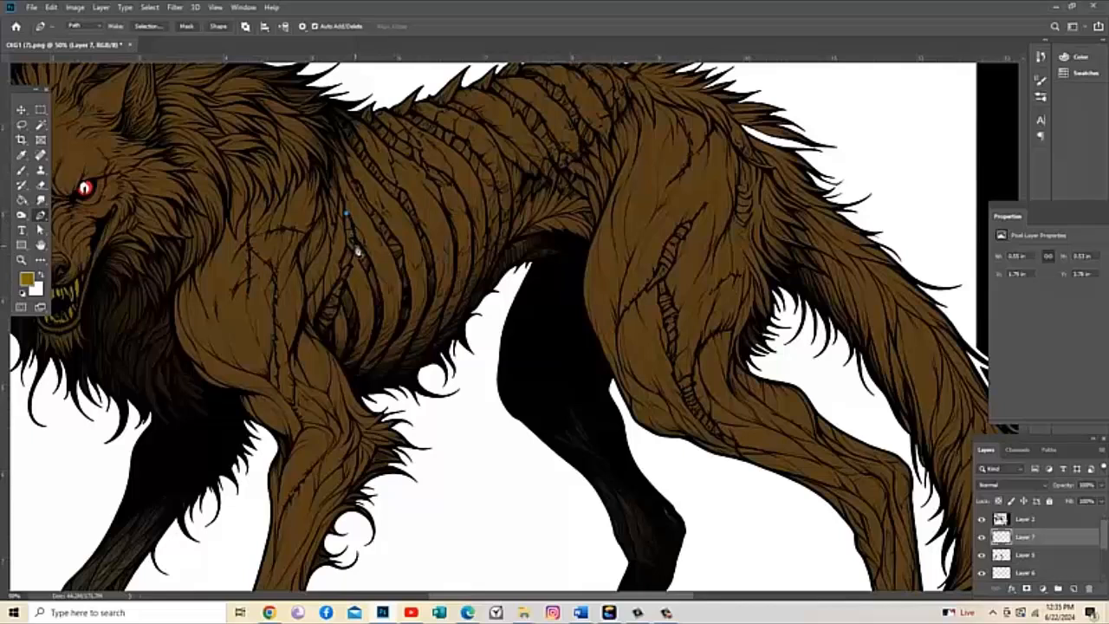
left_click_drag(355, 245, 354, 259)
left_click(347, 288)
left_click(341, 309)
left_click(335, 326)
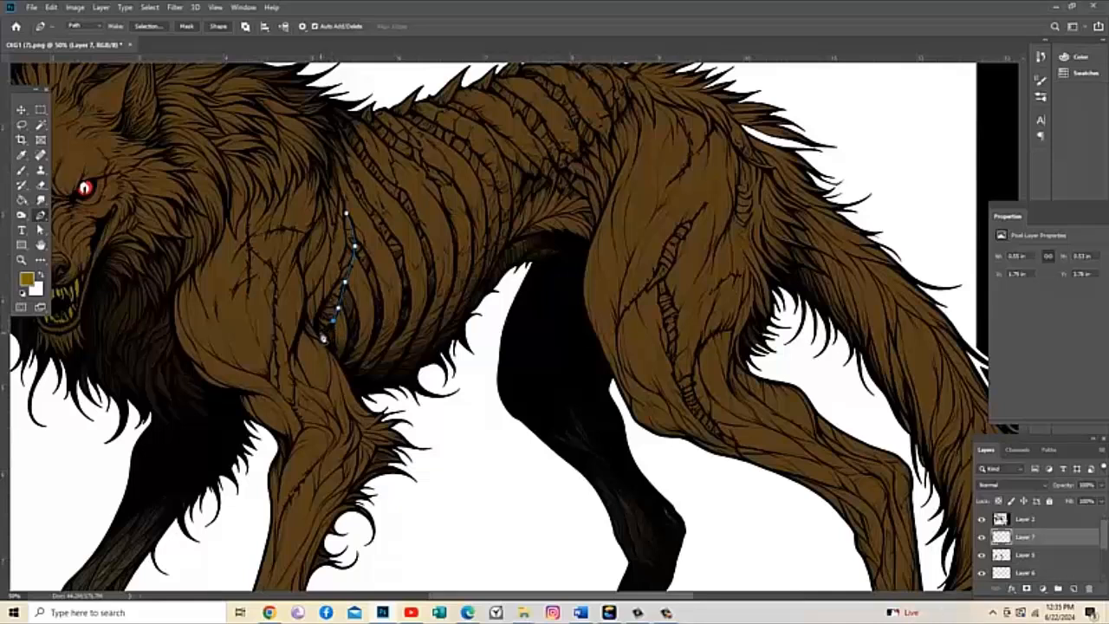
left_click(322, 335)
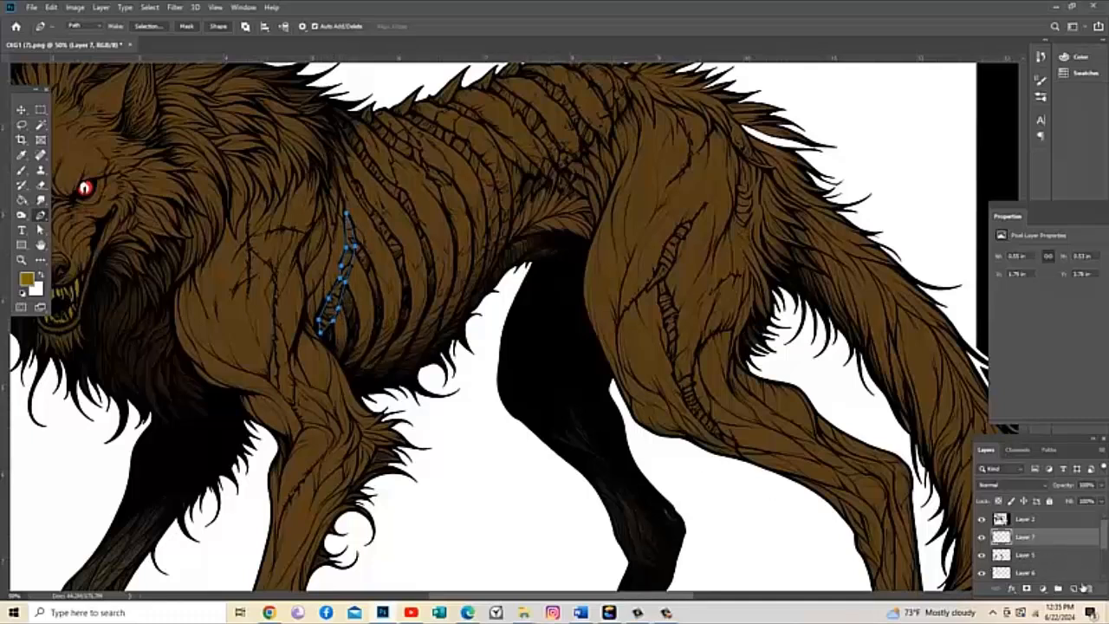
- Add a new layer above Layer 7 and convert the gash path into a new anti-aliased selection
left_click(1074, 589)
right_click(337, 299)
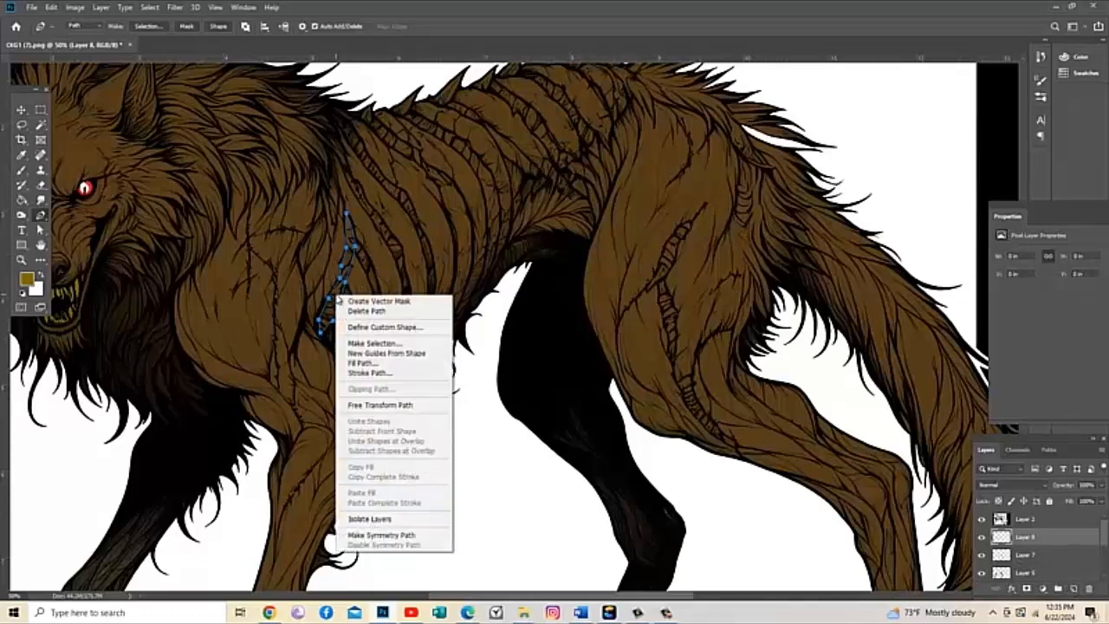
left_click(355, 344)
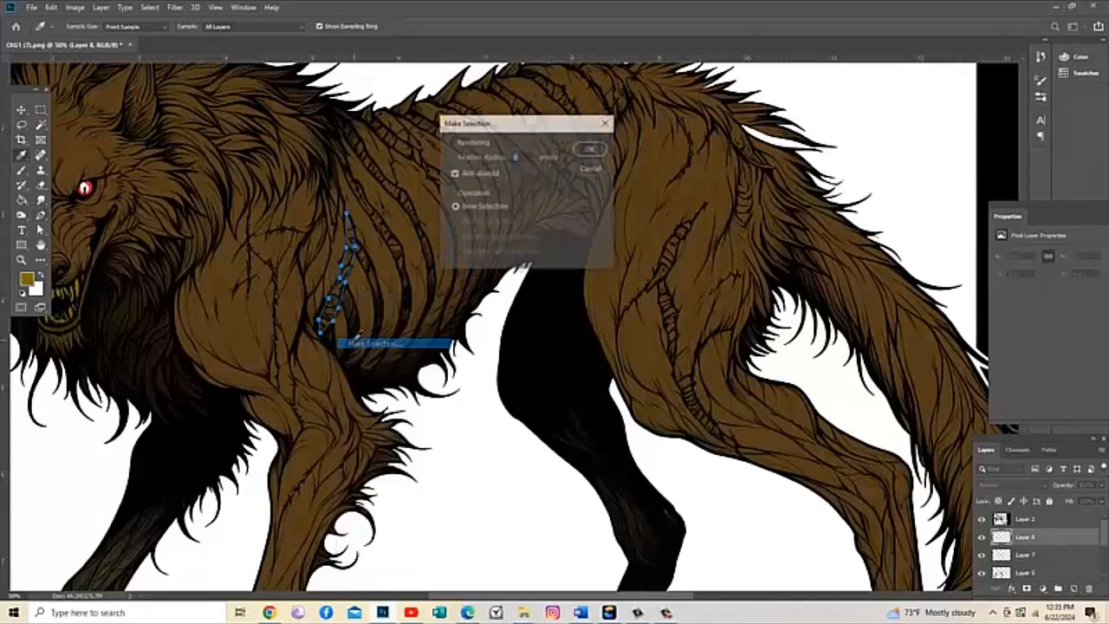
left_click(590, 148)
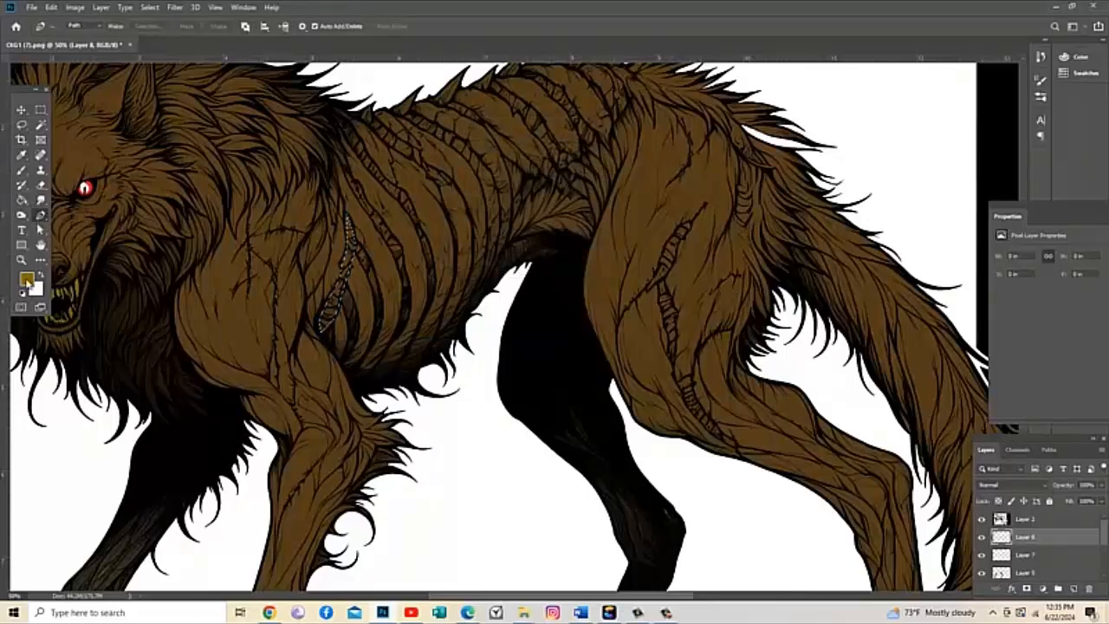
- Fill the selected gash on the new layer with a dark red foreground color, 7d030e, then deselect
left_click(27, 279)
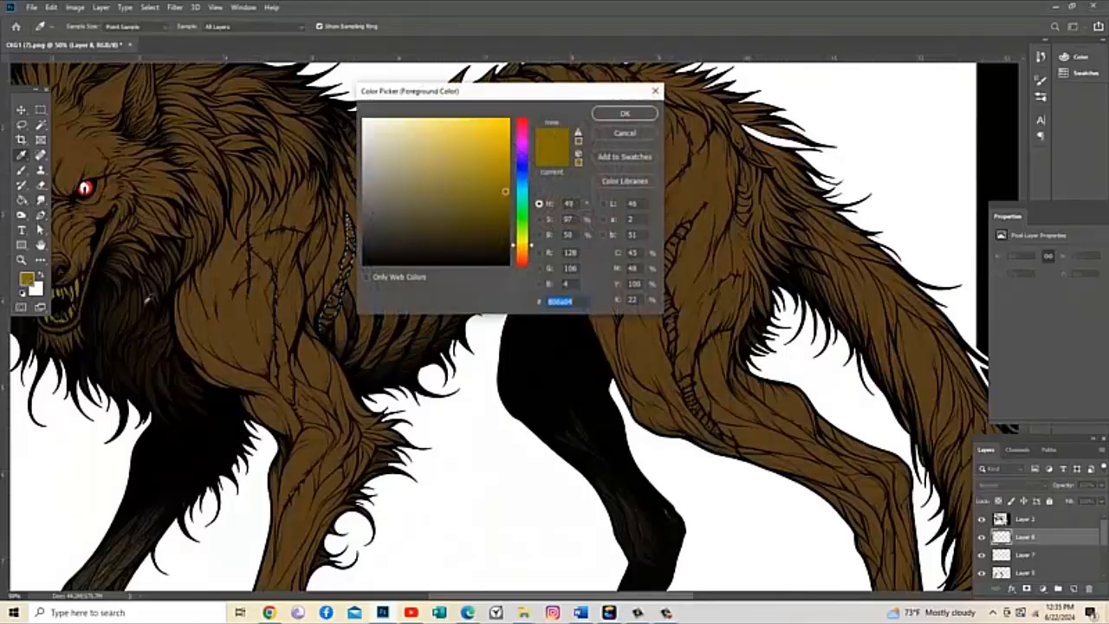
left_click(522, 121)
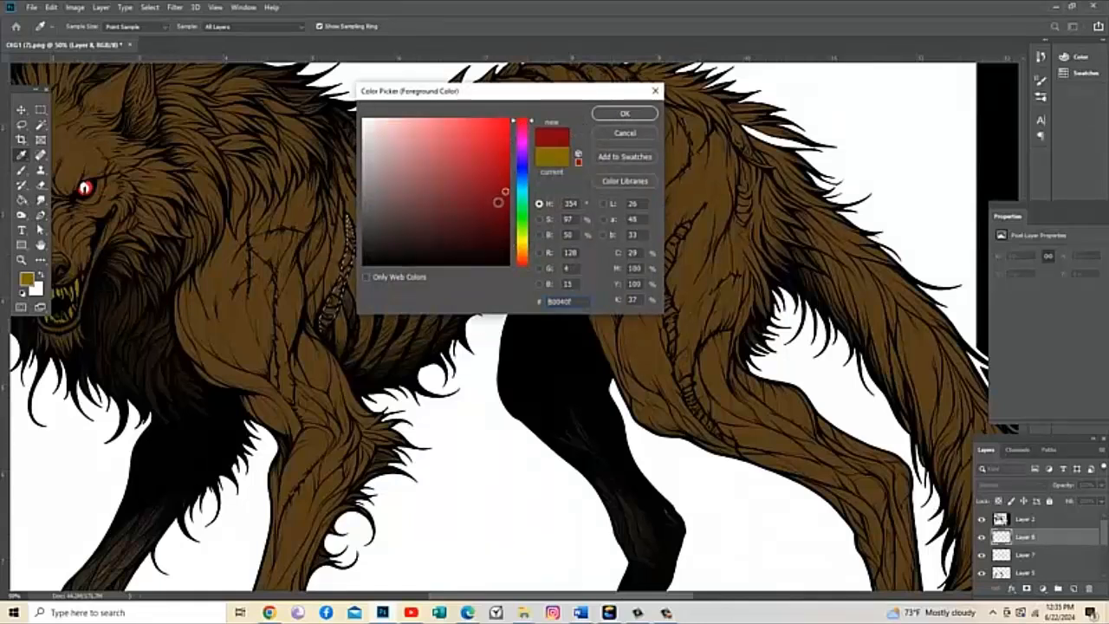
left_click(506, 193)
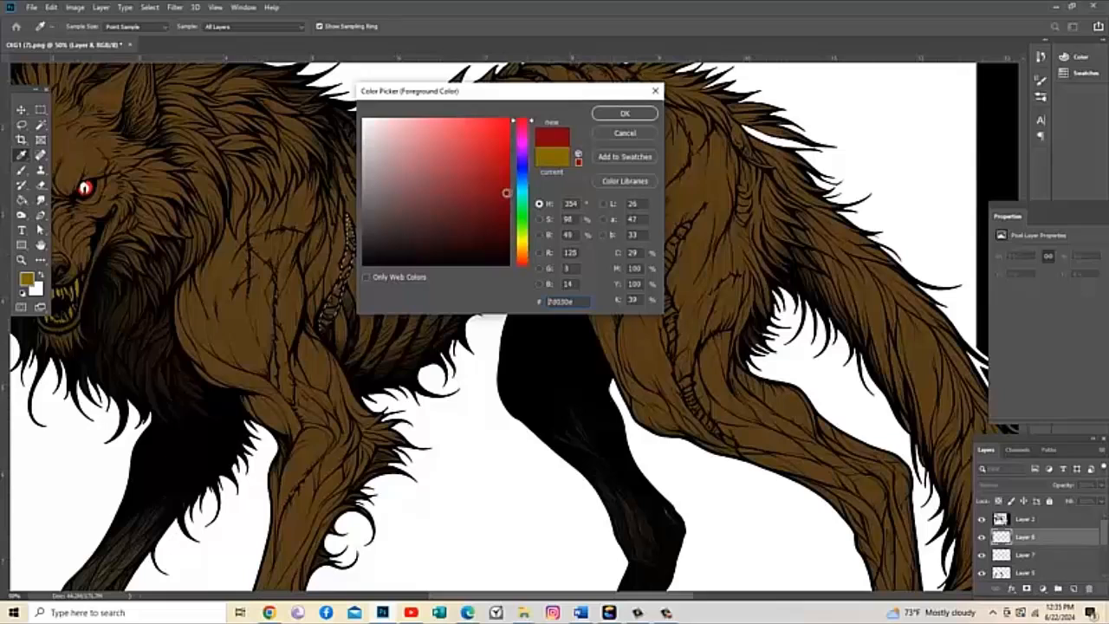
left_click(624, 114)
key("m")
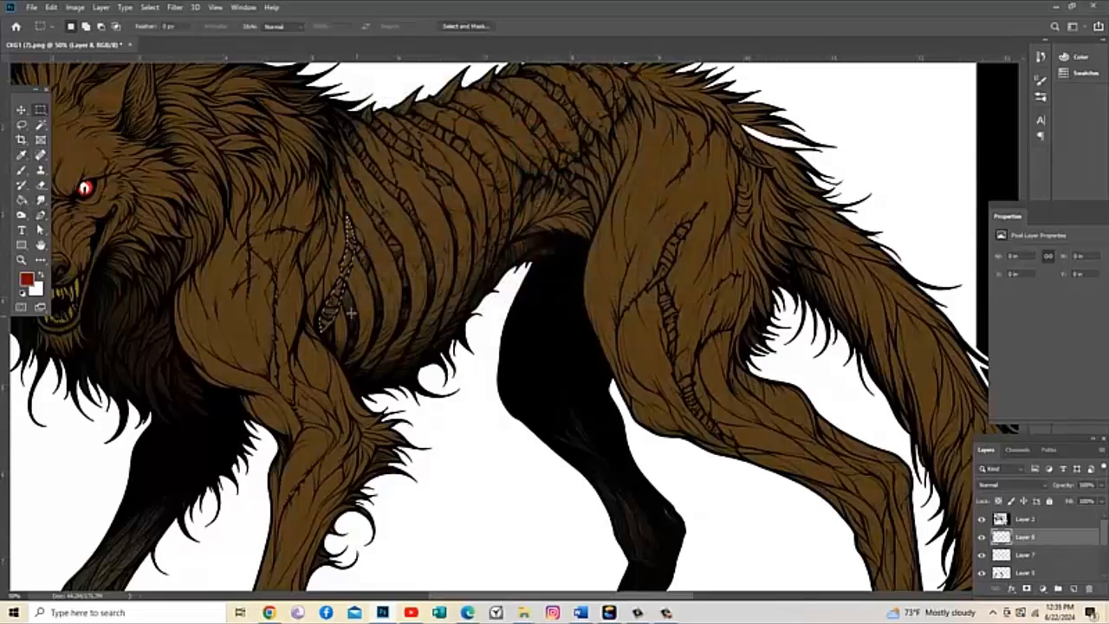
right_click(338, 301)
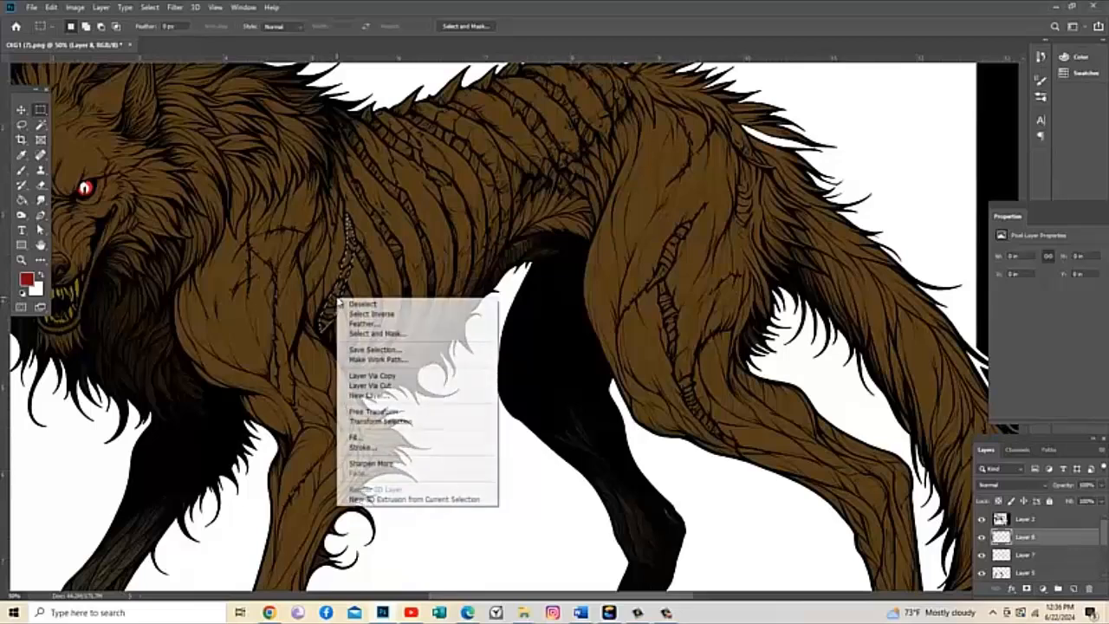
left_click(355, 437)
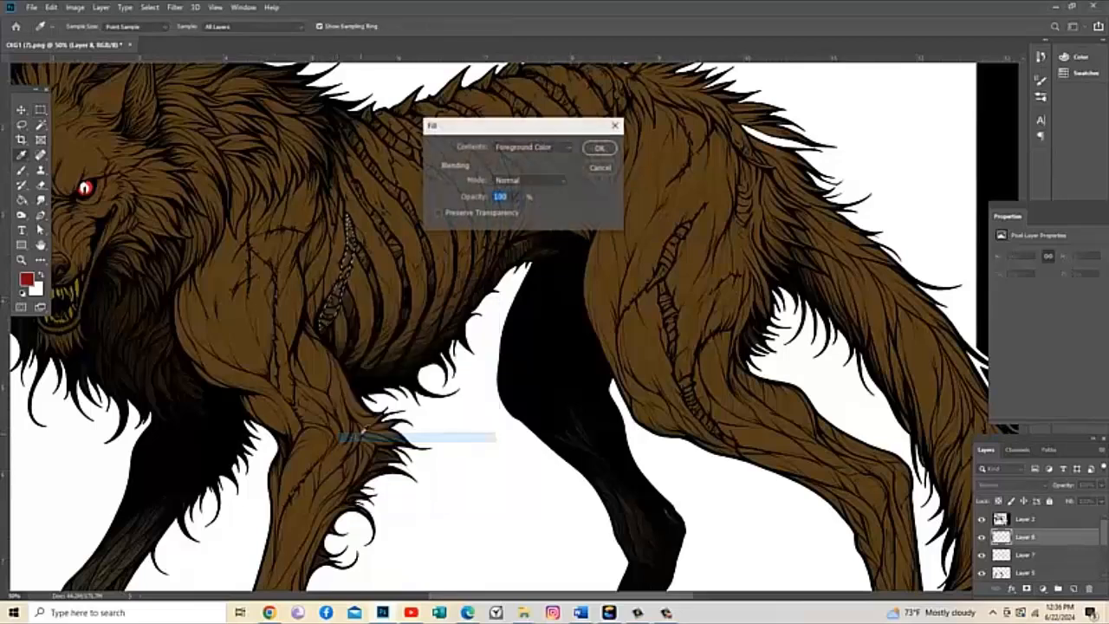
left_click(600, 148)
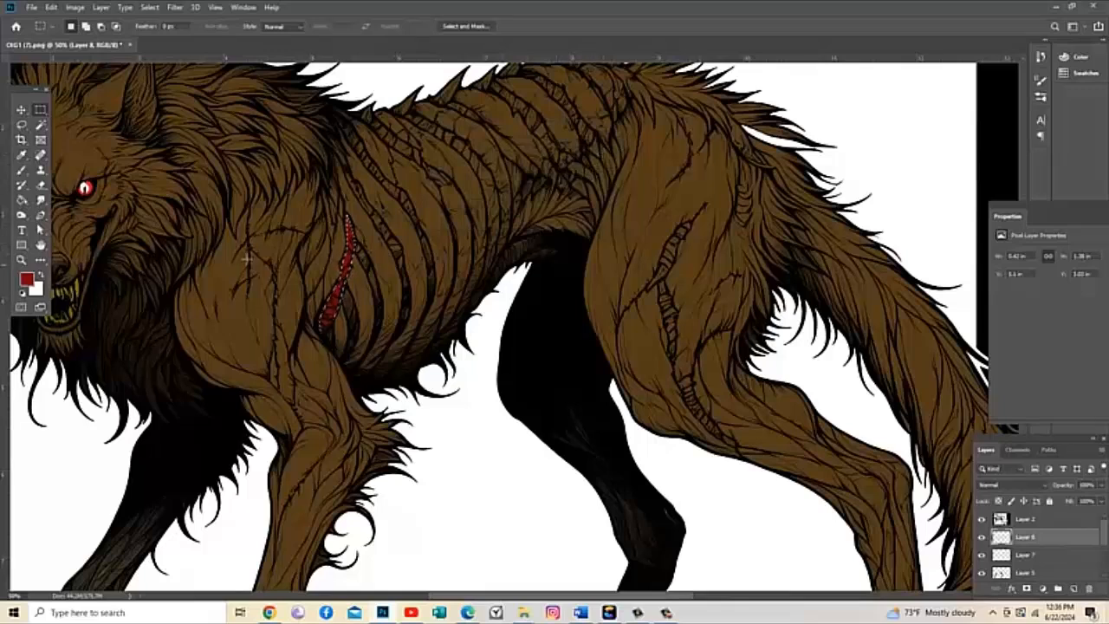
left_click(208, 257)
- Draw a closed Pen tool path around the narrow rib gap just behind the red gash and refine its lower curve
left_click(41, 215)
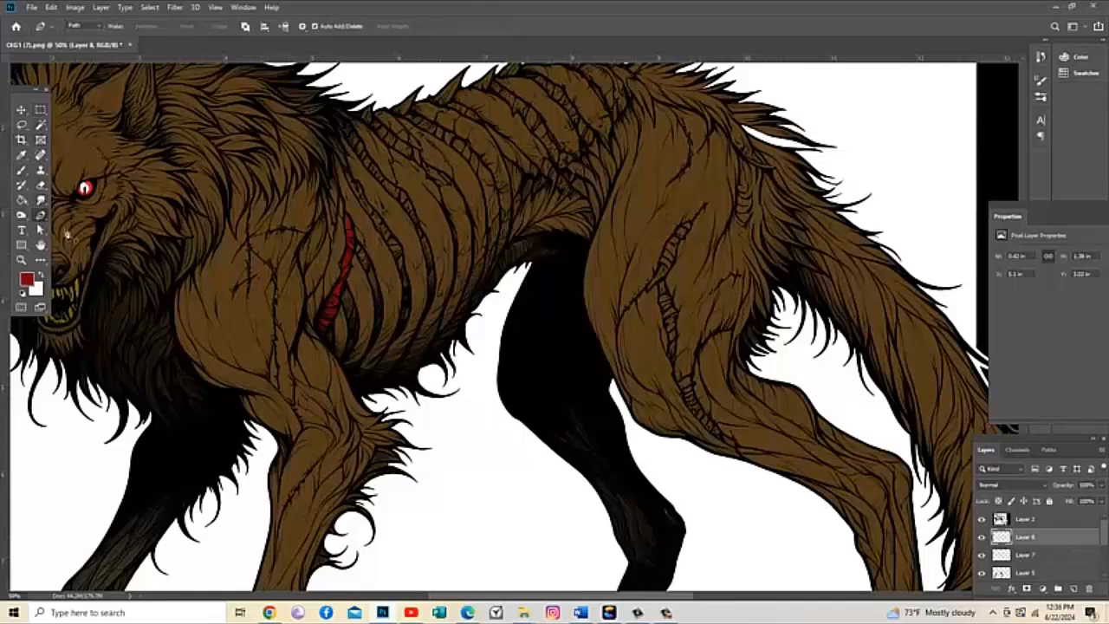
left_click(343, 301)
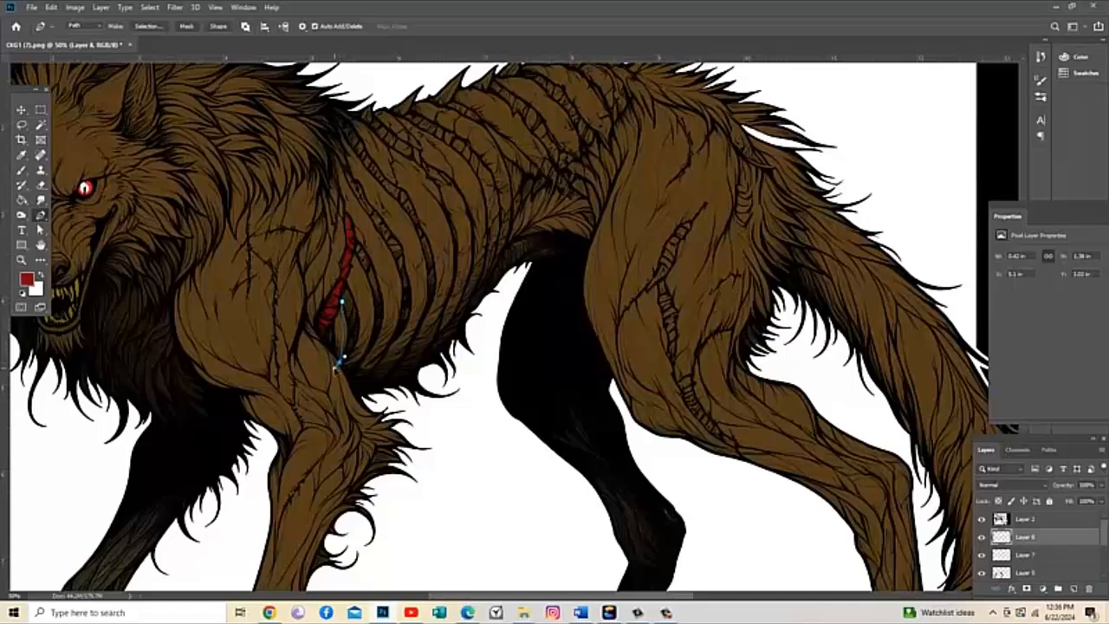
left_click_drag(340, 362, 324, 383)
left_click_drag(355, 305, 344, 271)
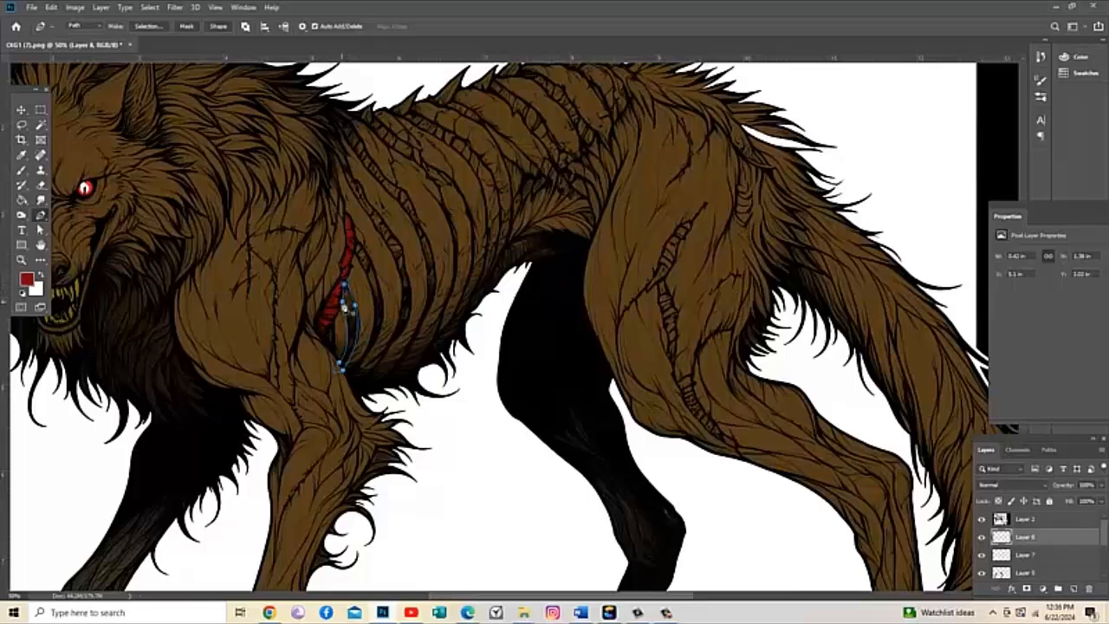
left_click(39, 230)
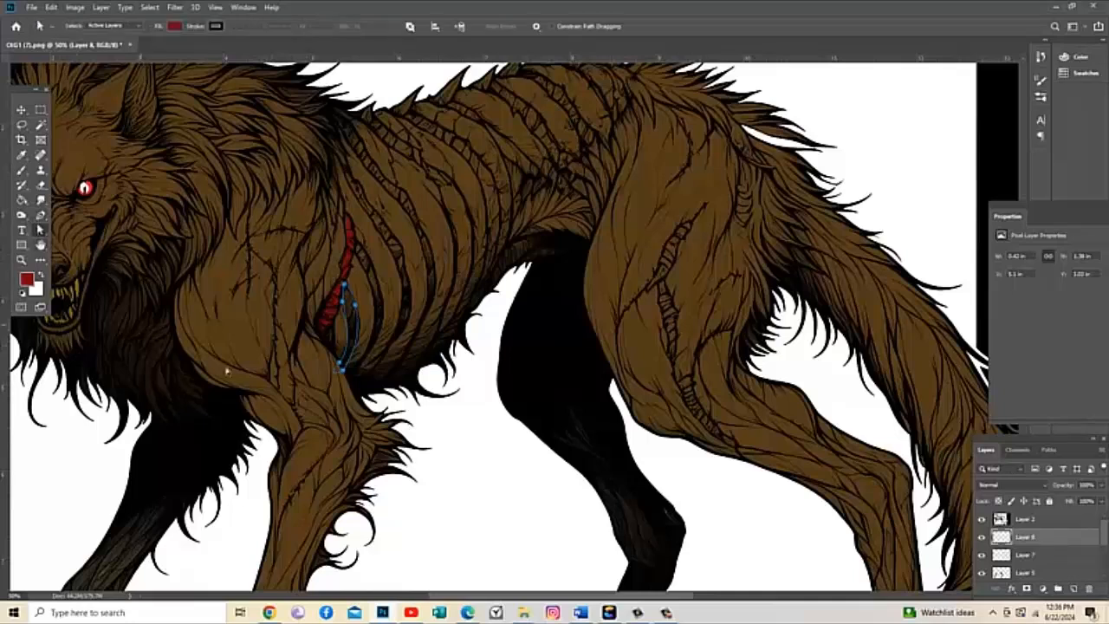
left_click(349, 378)
left_click(344, 371)
left_click_drag(325, 383, 339, 367)
- Convert the rib gap path into a selection and fill it with the dark red foreground color
right_click(347, 343)
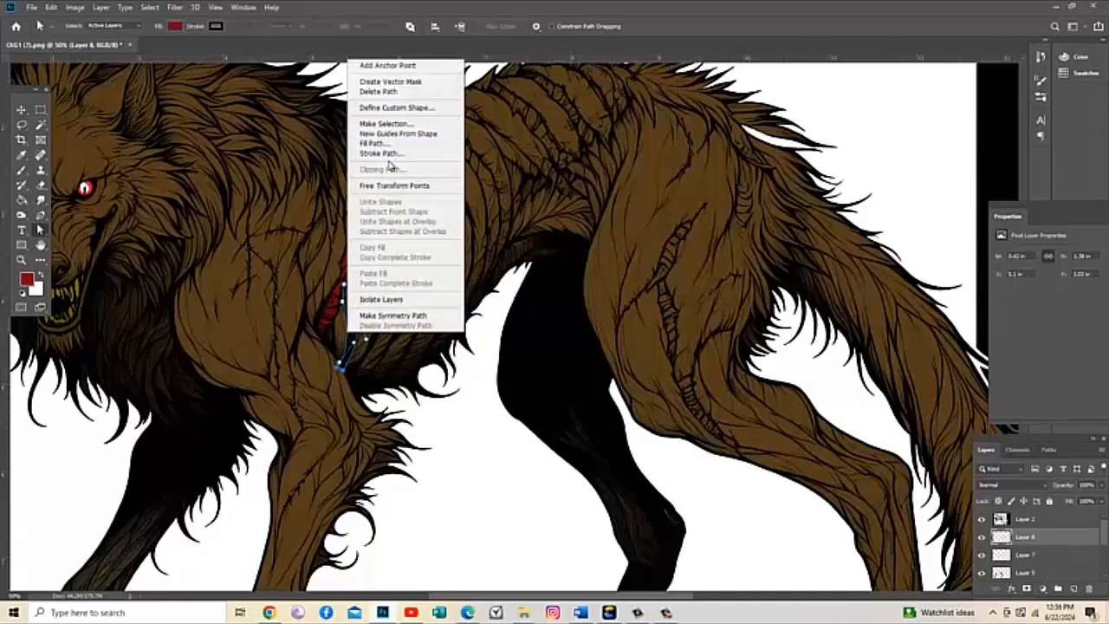
left_click(389, 126)
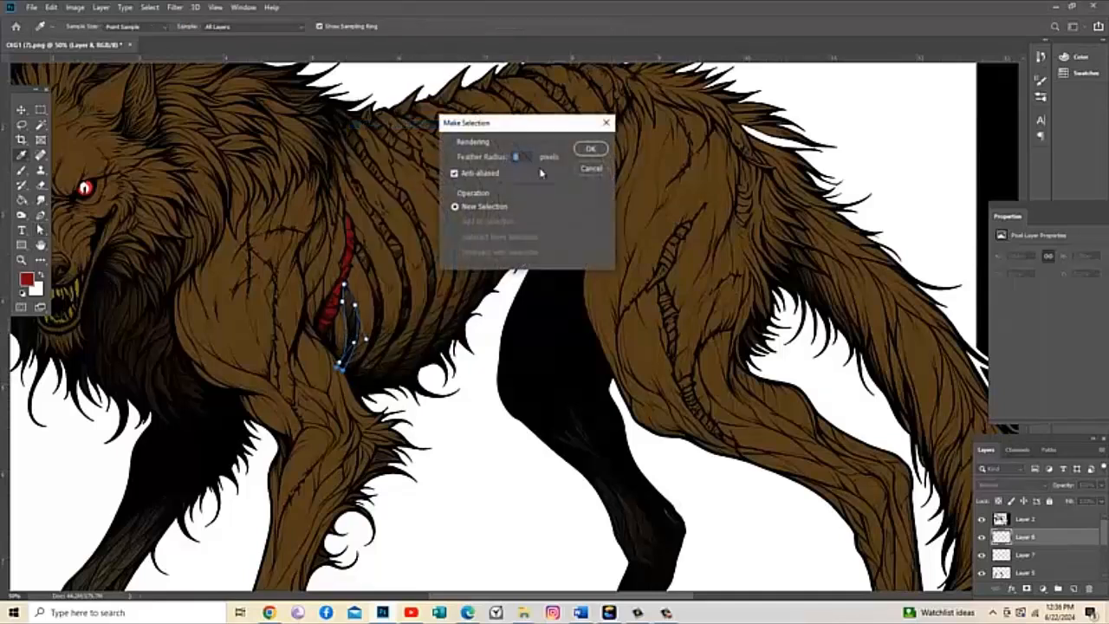
left_click(596, 150)
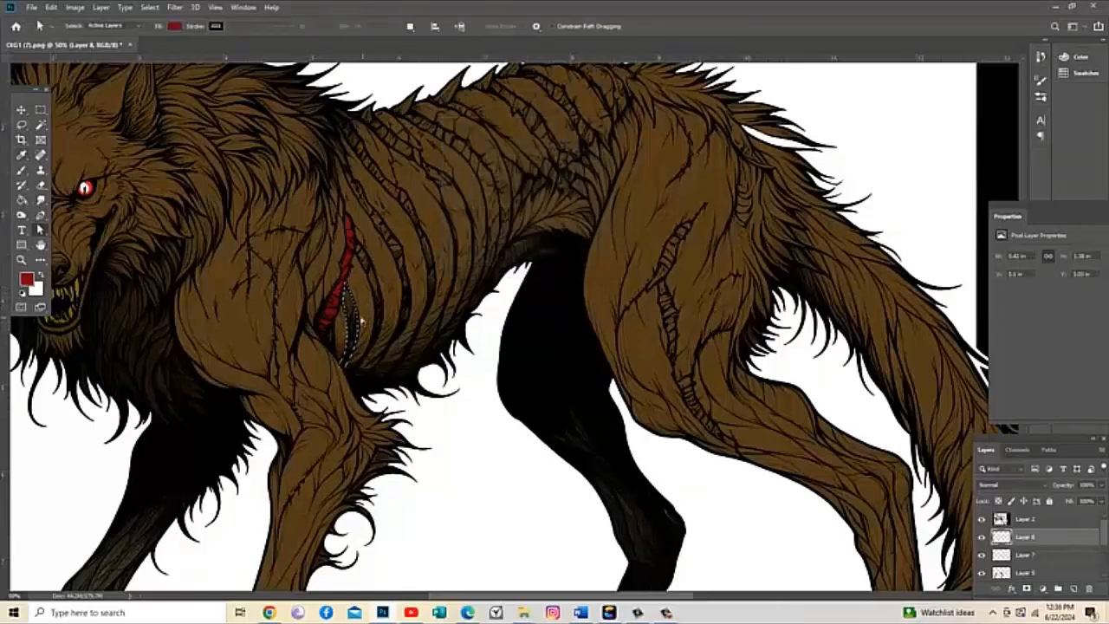
right_click(356, 323)
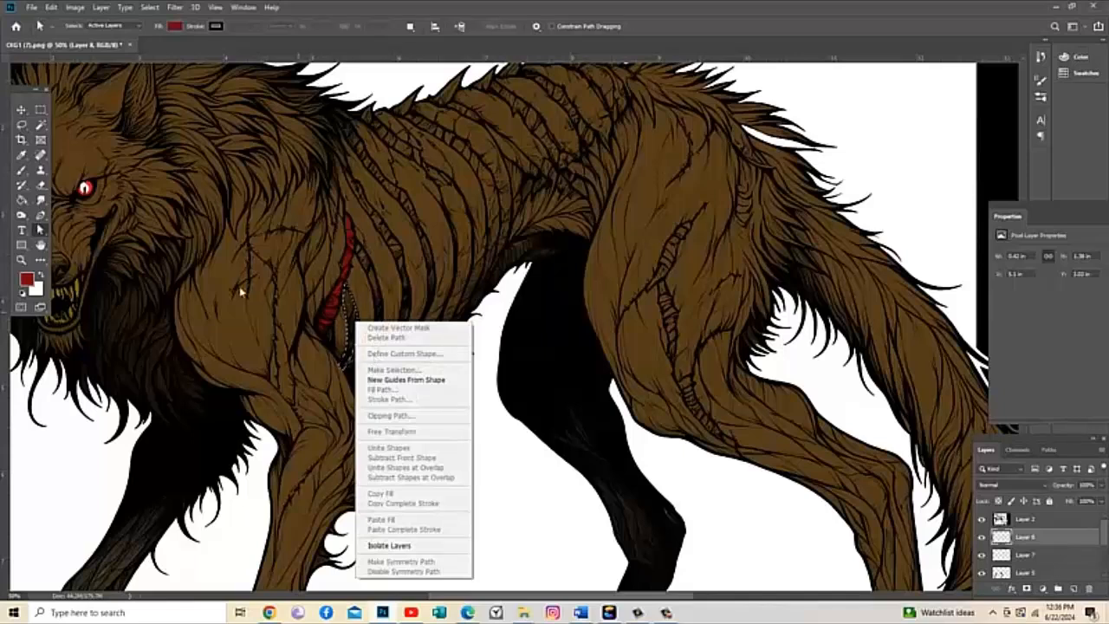
left_click(41, 113)
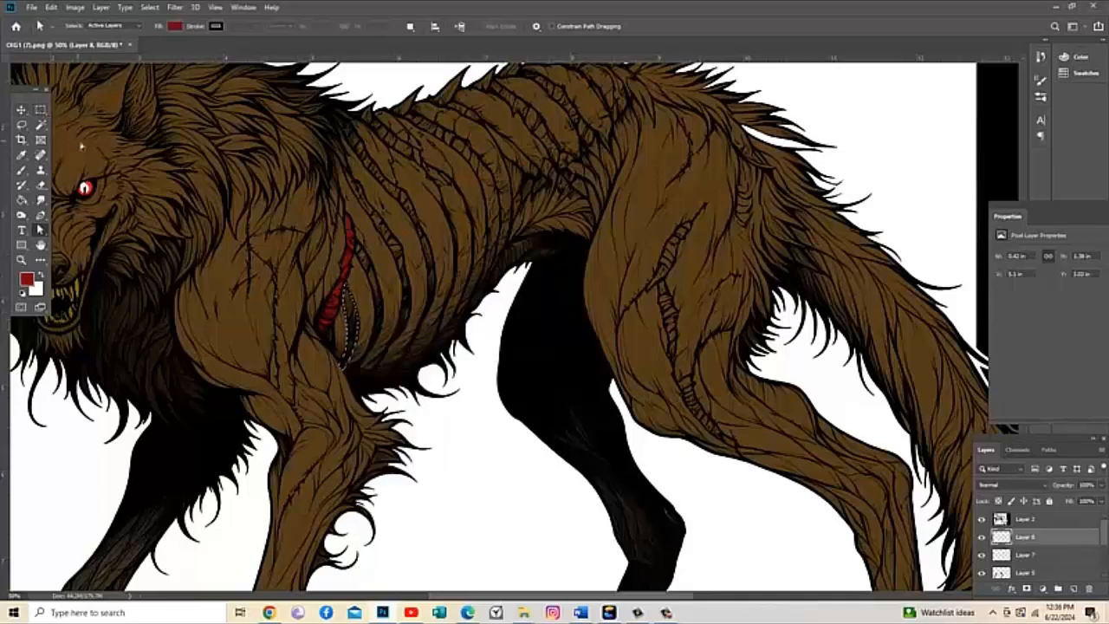
left_click(41, 110)
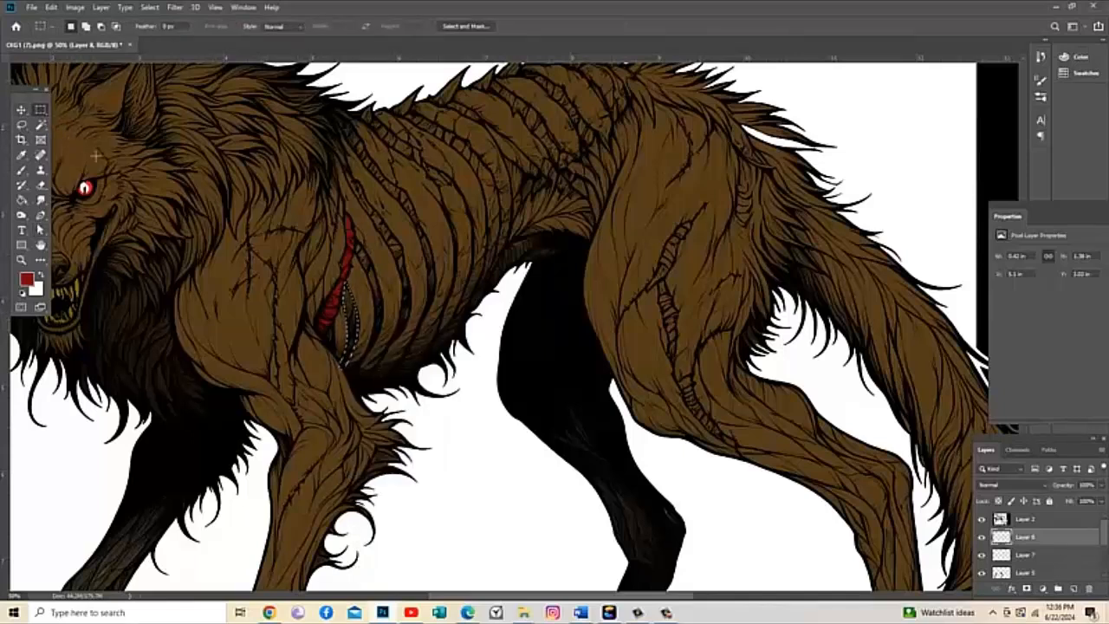
right_click(360, 329)
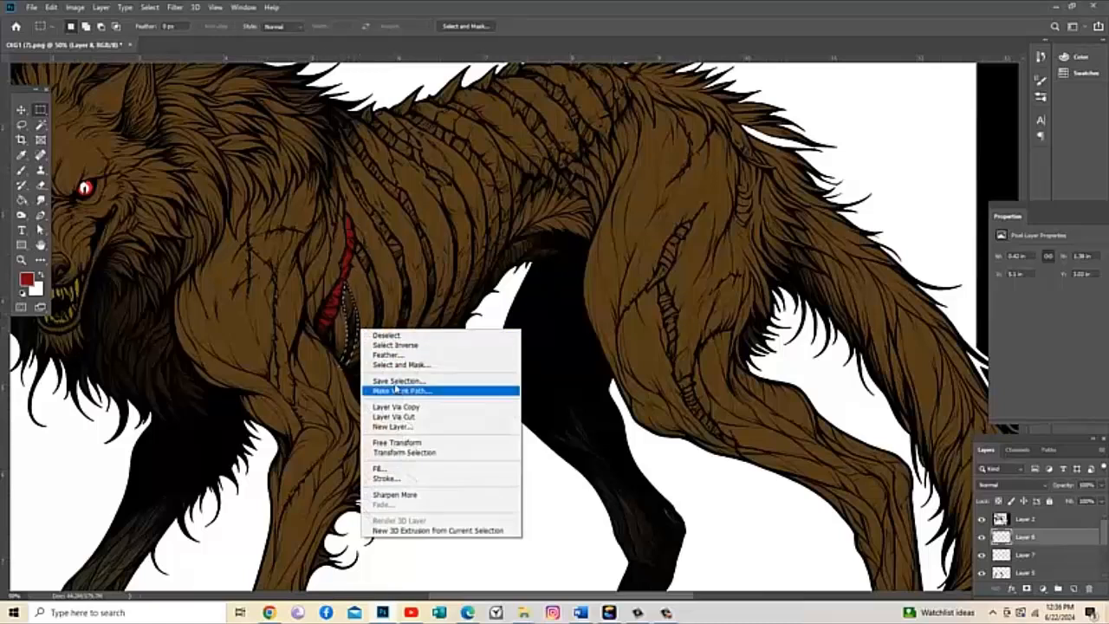
left_click(370, 469)
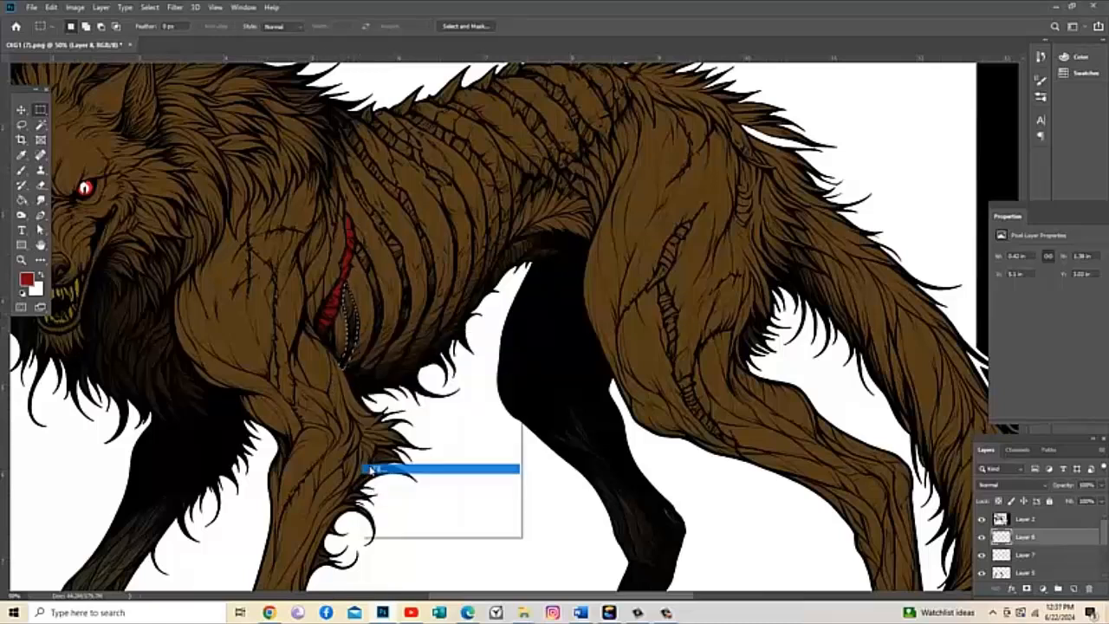
left_click(597, 150)
key("m")
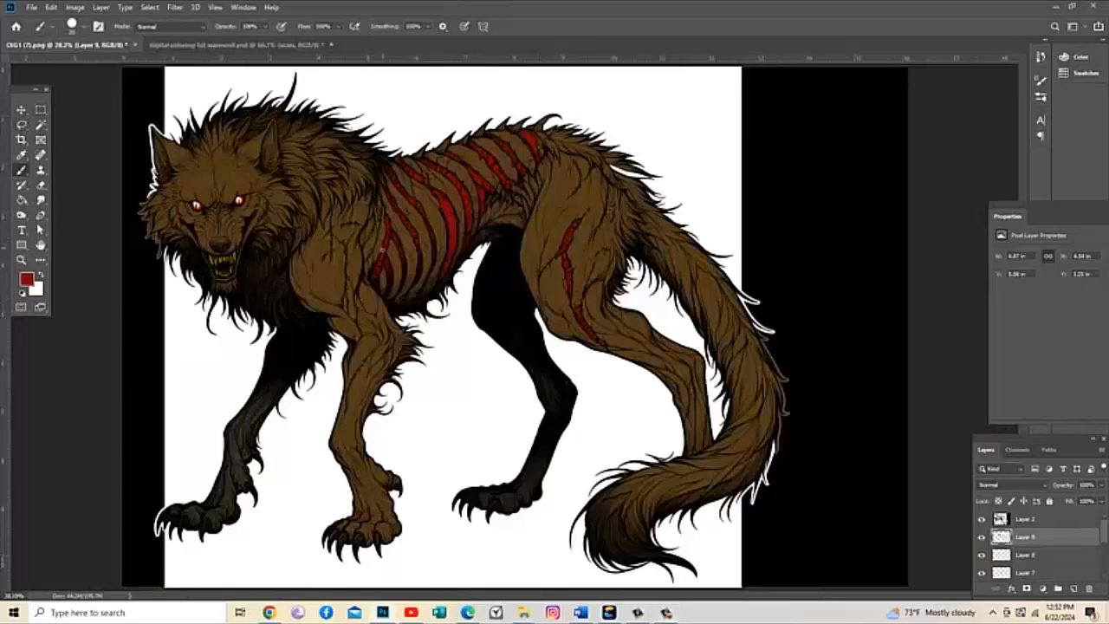
- Lasso the lower ribs and belly from the shoulder to the hind leg and add a new layer above Layer 9
left_click(23, 124)
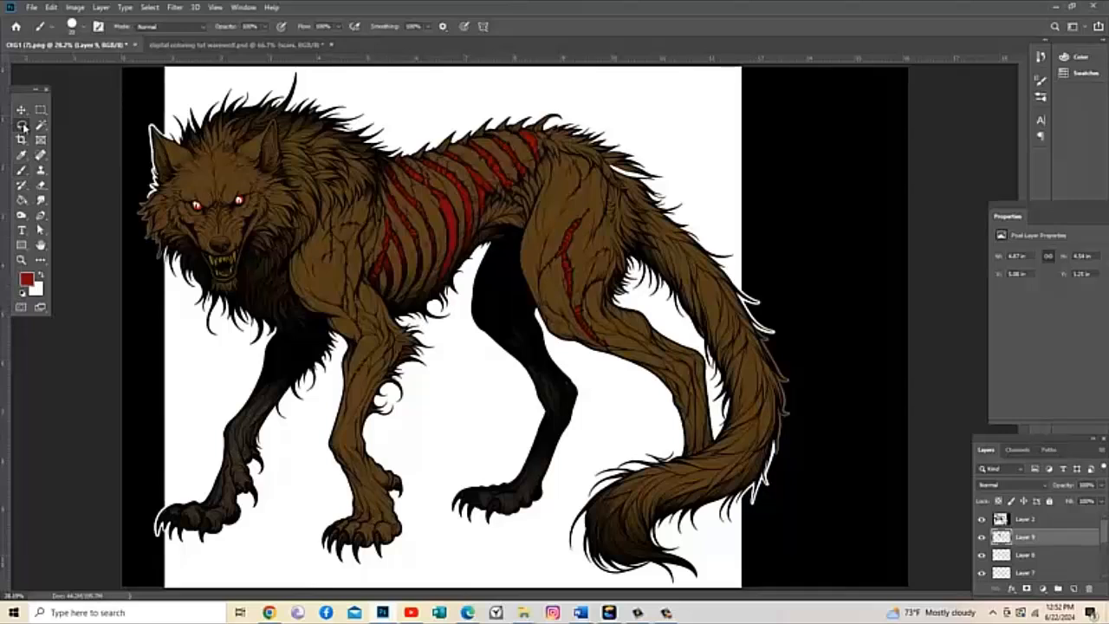
mouse_move(382, 260)
left_mouse_down()
mouse_move(547, 179)
mouse_move(527, 235)
mouse_move(463, 263)
mouse_move(433, 305)
mouse_move(403, 319)
mouse_move(418, 310)
mouse_move(392, 307)
mouse_move(381, 262)
left_mouse_up()
key("ctrl+shift+alt+n")
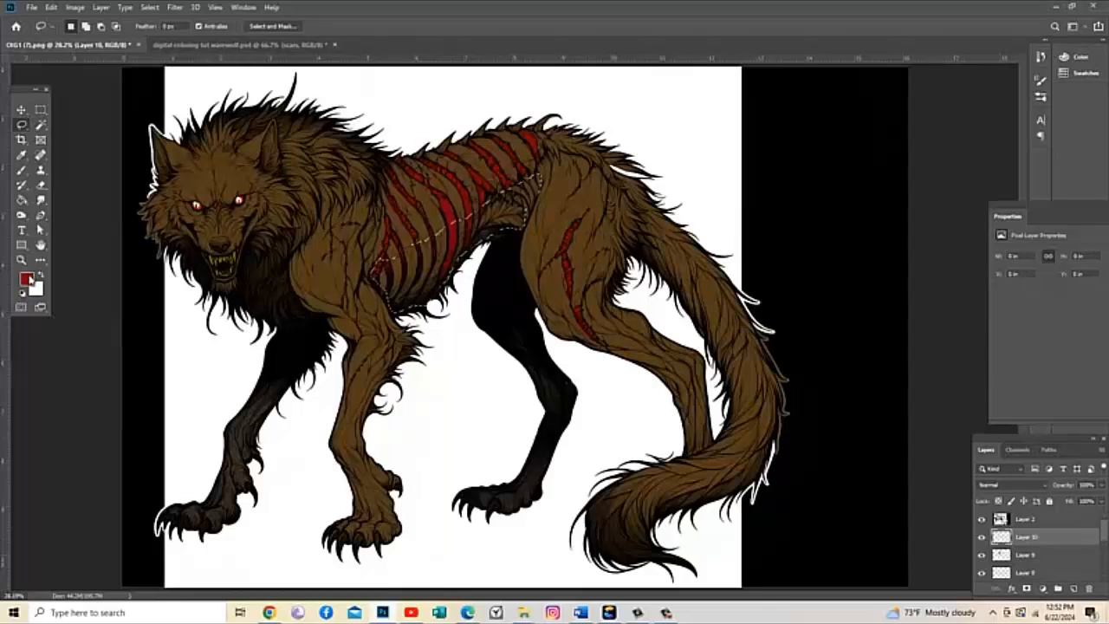
- Fill the lassoed lower ribs and belly on Layer 10 with a dark brown foreground color, 492c02
left_click(28, 278)
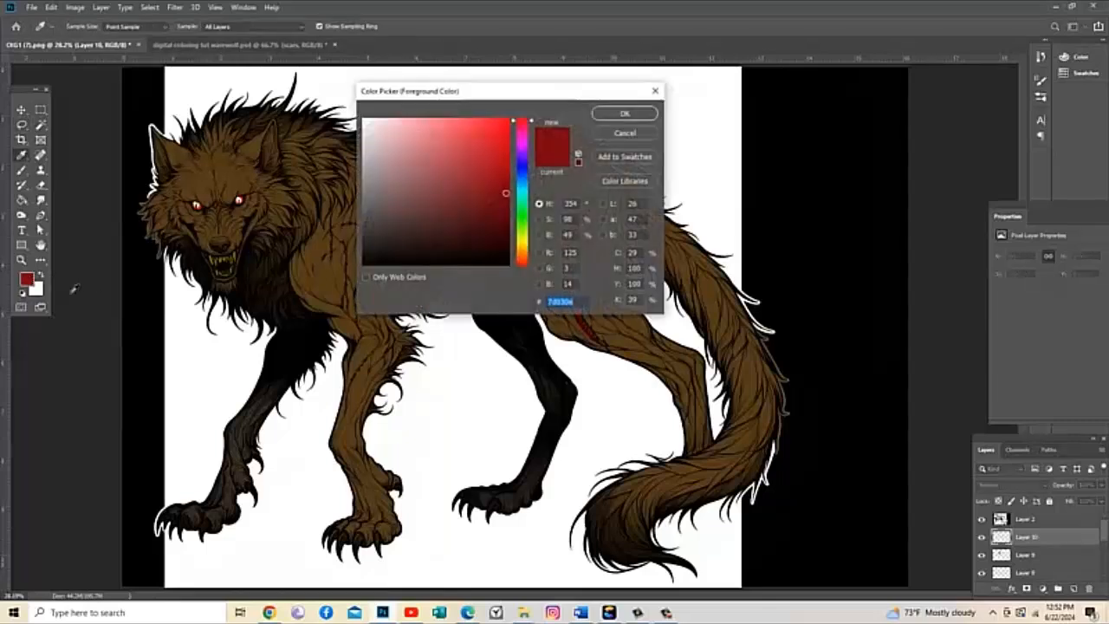
left_click(522, 253)
left_click_drag(523, 252, 524, 254)
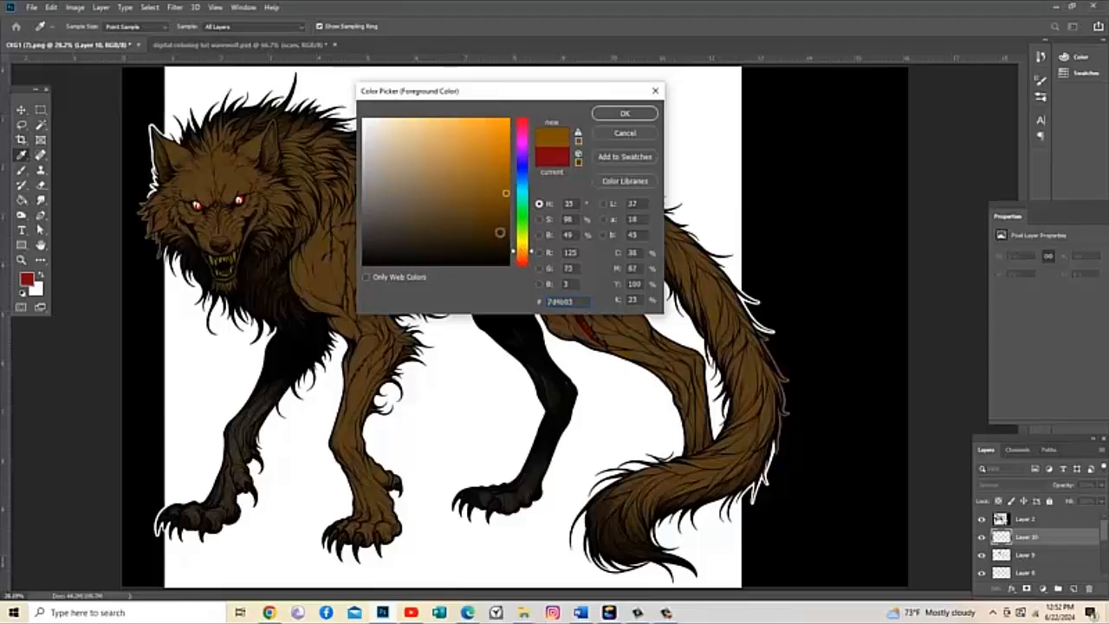
left_click(505, 222)
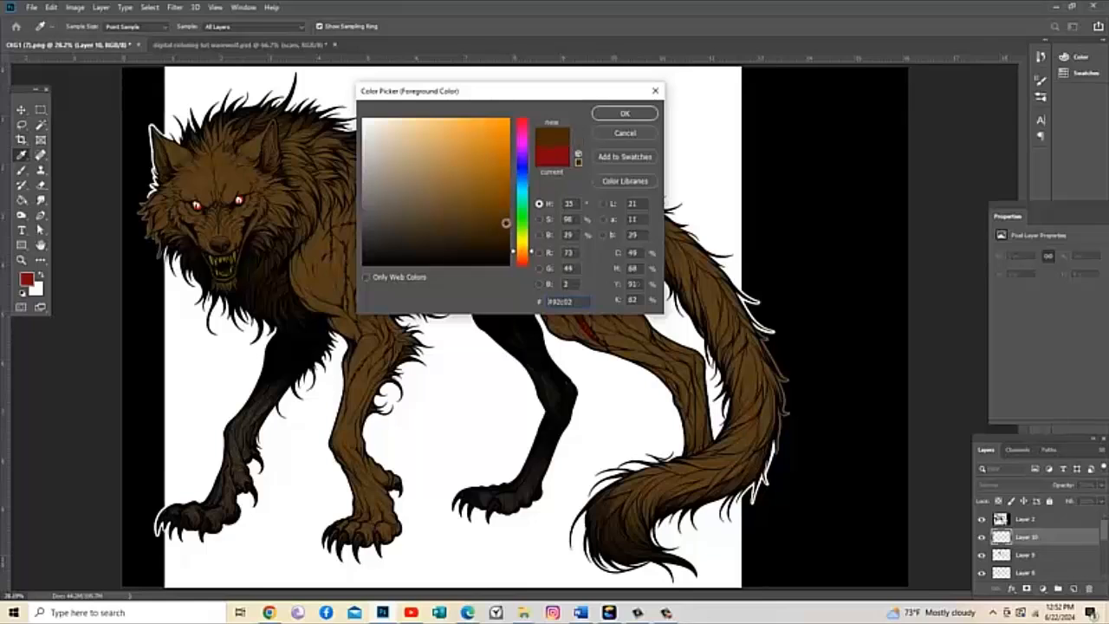
left_click(623, 114)
left_click(39, 110)
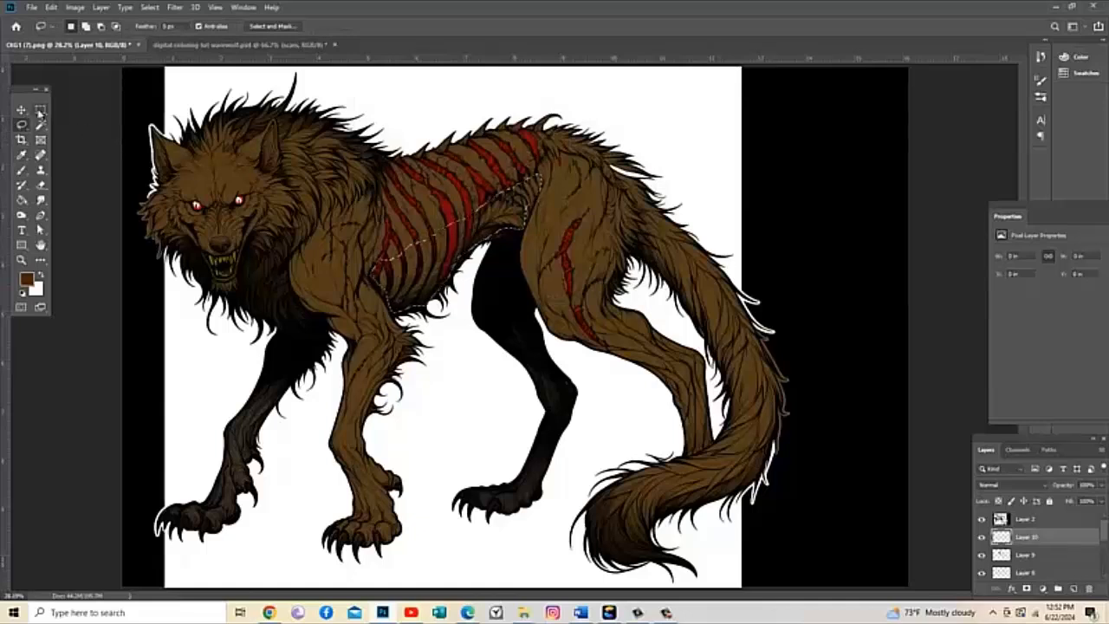
right_click(395, 276)
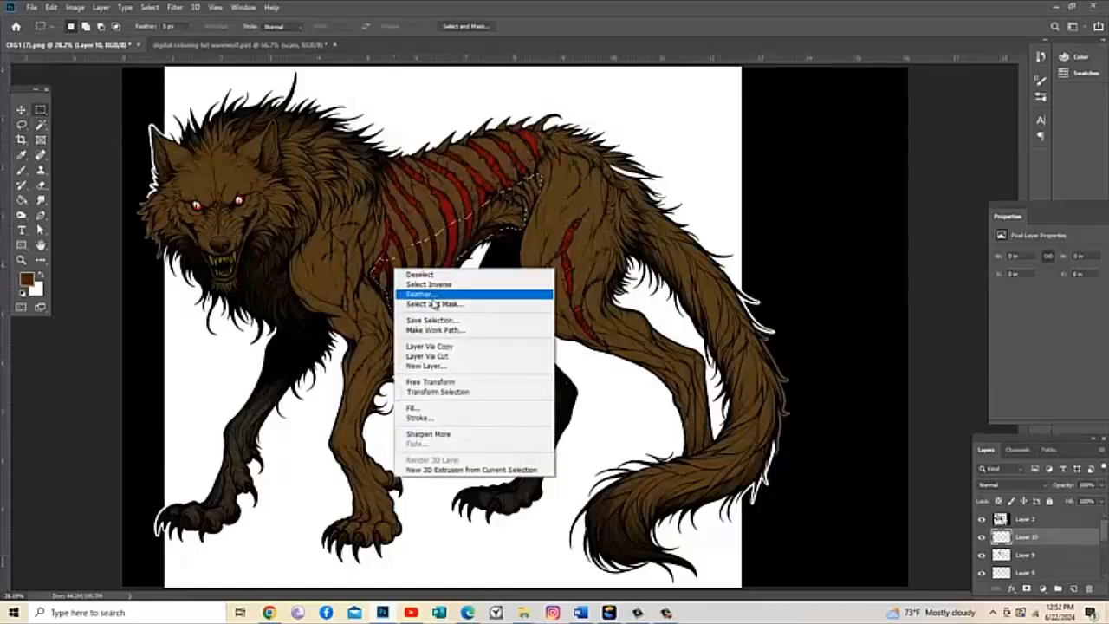
left_click(415, 408)
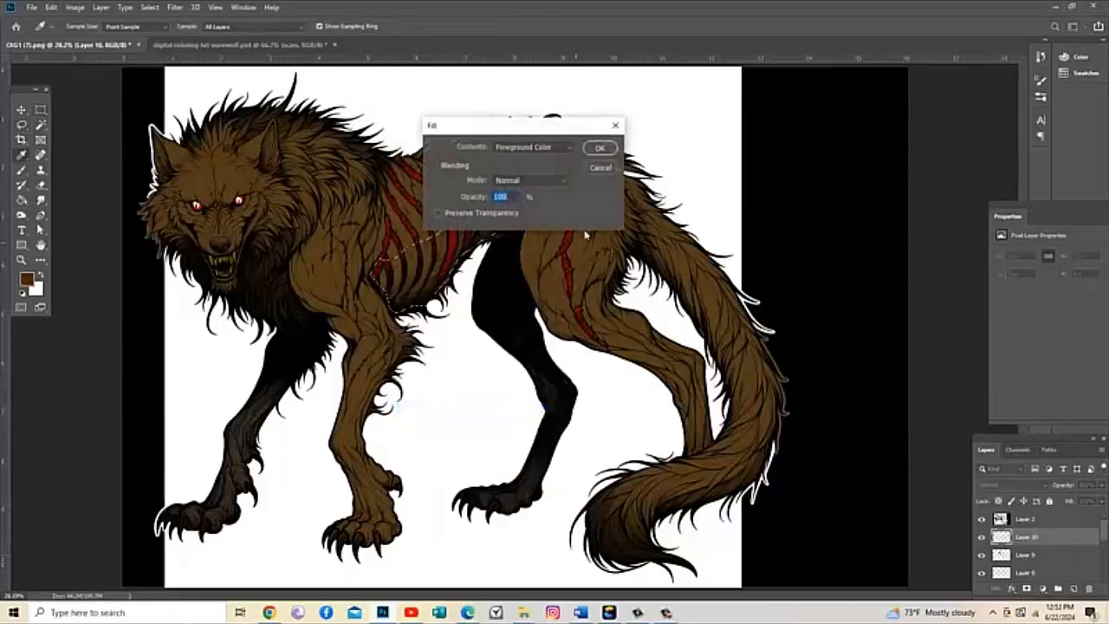
left_click(597, 149)
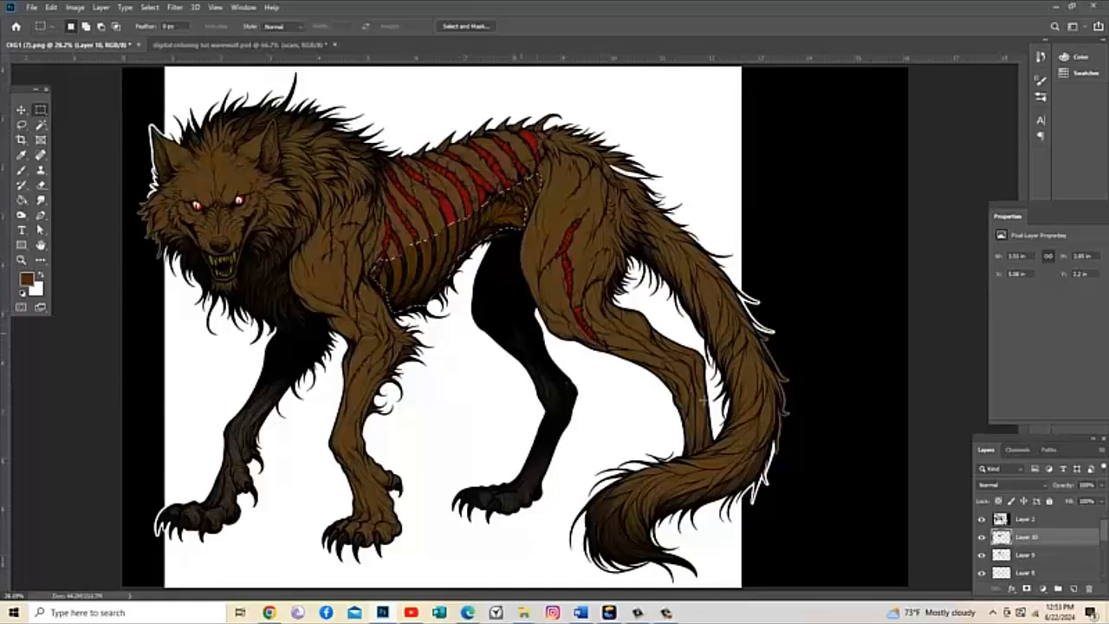
- Adjust the opacity of Layer 10 and deselect the belly area
left_click(1103, 486)
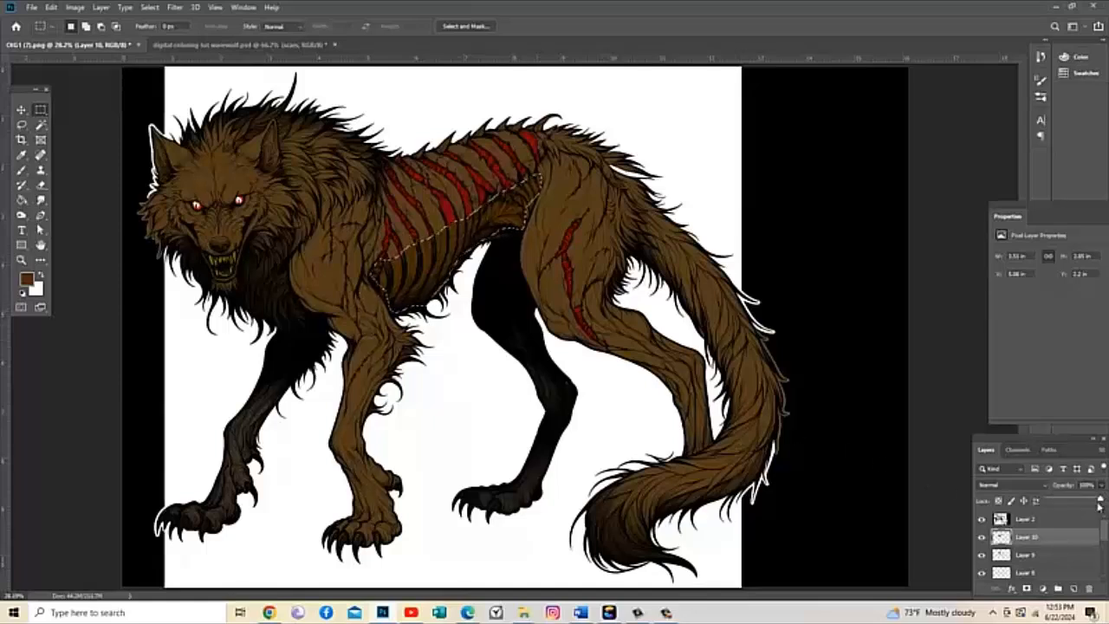
mouse_move(1100, 503)
left_mouse_down()
mouse_move(1063, 502)
mouse_move(1101, 503)
left_mouse_up()
left_click(40, 112)
left_click(383, 279)
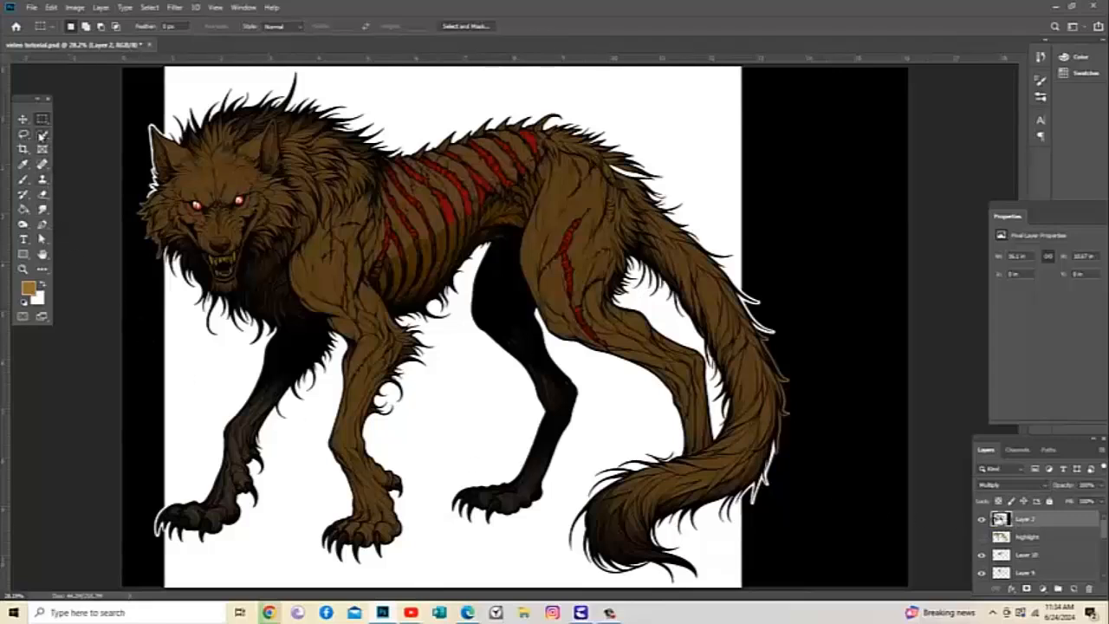
- Select the black side strips of Layer 2 with the Quick Selection tool, then switch to the Magic Wand tool
left_click(42, 136)
mouse_move(136, 96)
left_mouse_down()
mouse_move(159, 253)
mouse_move(137, 278)
mouse_move(137, 306)
left_mouse_up()
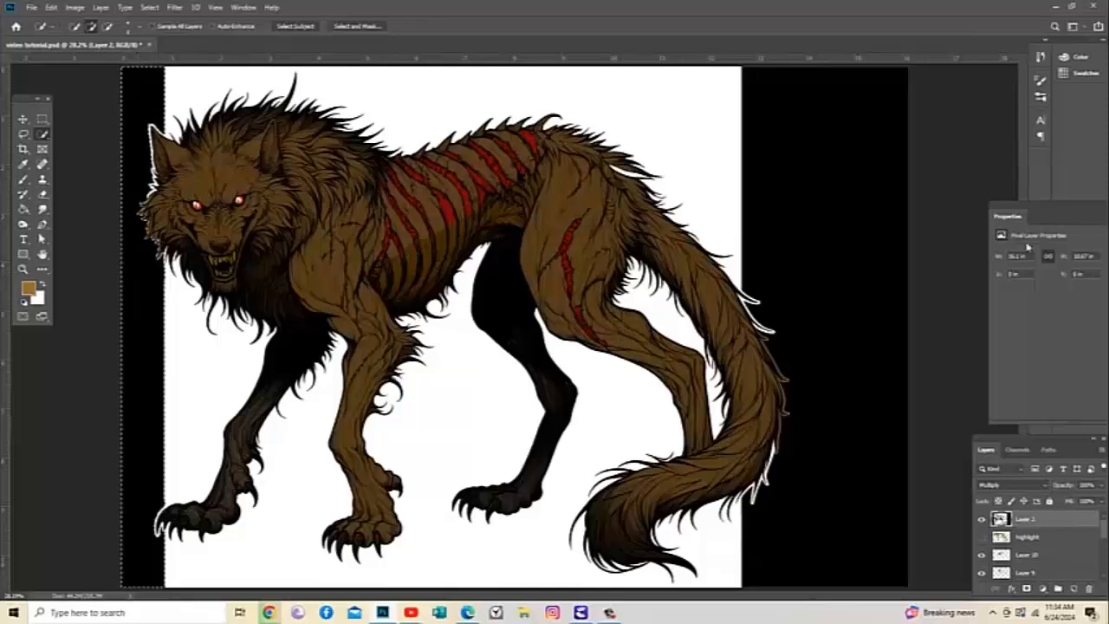
left_click_drag(799, 193, 842, 324)
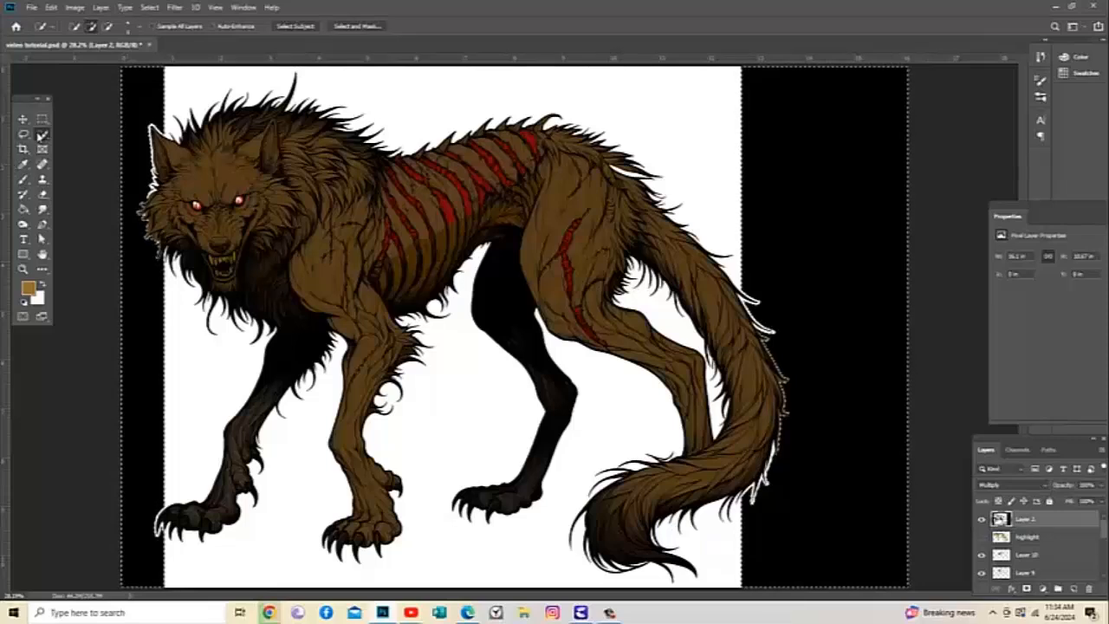
right_click(41, 135)
left_click(76, 146)
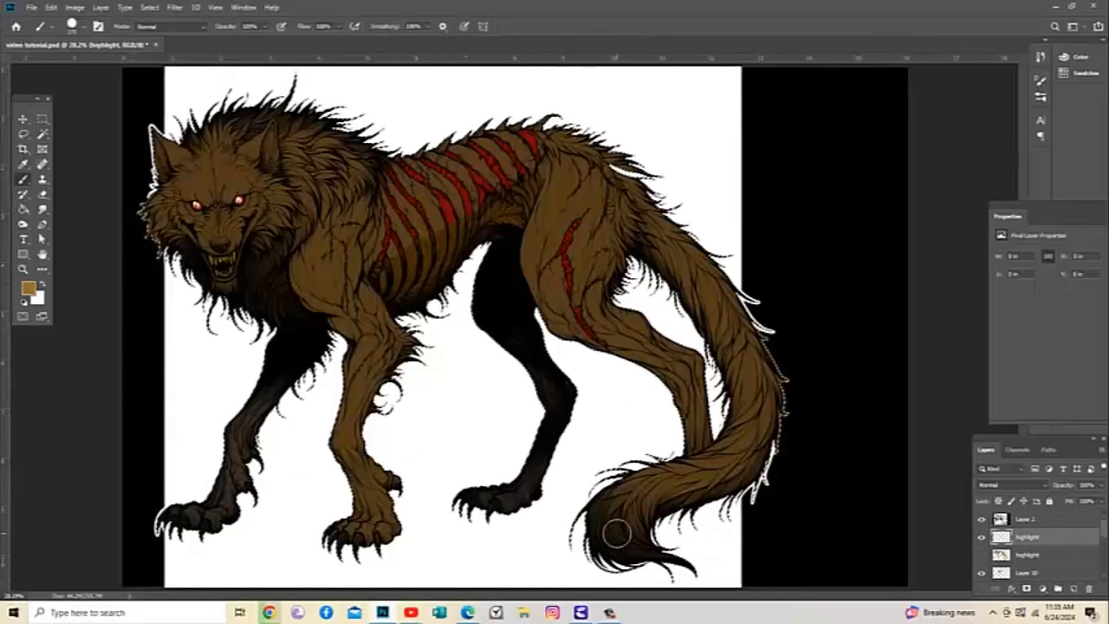
- Brush lighter brown highlights on the new highlight layer over the tail, back, upper ribs, shoulder, hind leg, front leg and head
mouse_move(617, 532)
left_mouse_down()
mouse_move(633, 503)
mouse_move(745, 452)
mouse_move(760, 426)
mouse_move(766, 400)
mouse_move(729, 319)
mouse_move(680, 256)
mouse_move(585, 165)
mouse_move(532, 137)
mouse_move(429, 154)
mouse_move(369, 183)
mouse_move(315, 131)
mouse_move(283, 121)
left_mouse_up()
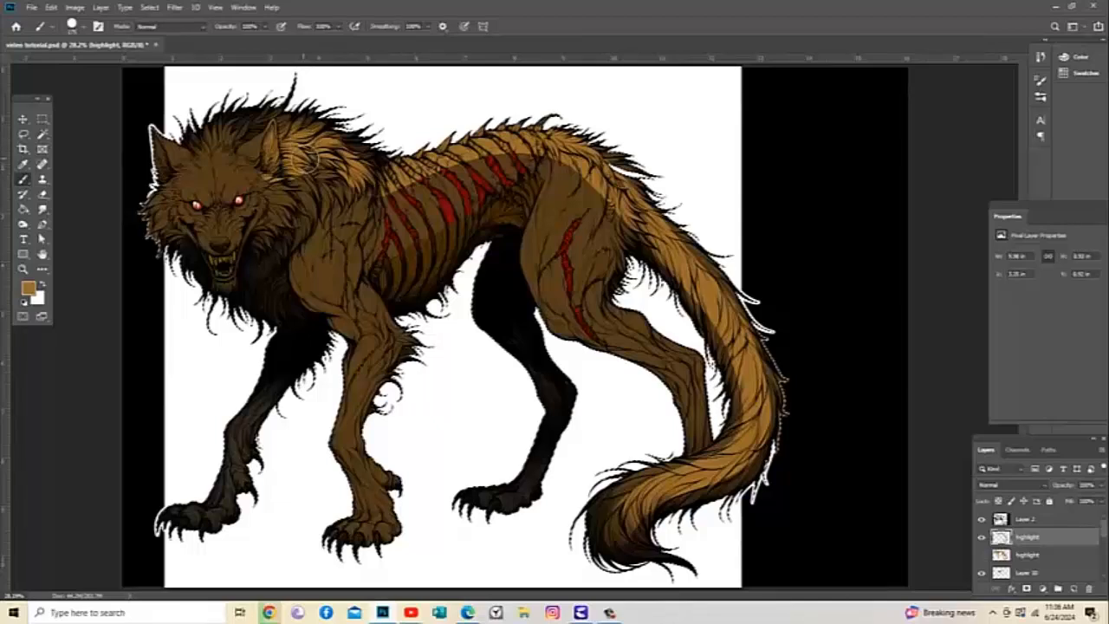
mouse_move(281, 180)
left_mouse_down()
mouse_move(306, 186)
mouse_move(308, 251)
mouse_move(338, 309)
mouse_move(357, 246)
mouse_move(392, 221)
mouse_move(558, 143)
mouse_move(602, 143)
left_mouse_up()
mouse_move(490, 165)
left_mouse_down()
mouse_move(378, 200)
mouse_move(338, 239)
mouse_move(336, 259)
mouse_move(351, 192)
mouse_move(317, 176)
mouse_move(319, 248)
left_mouse_up()
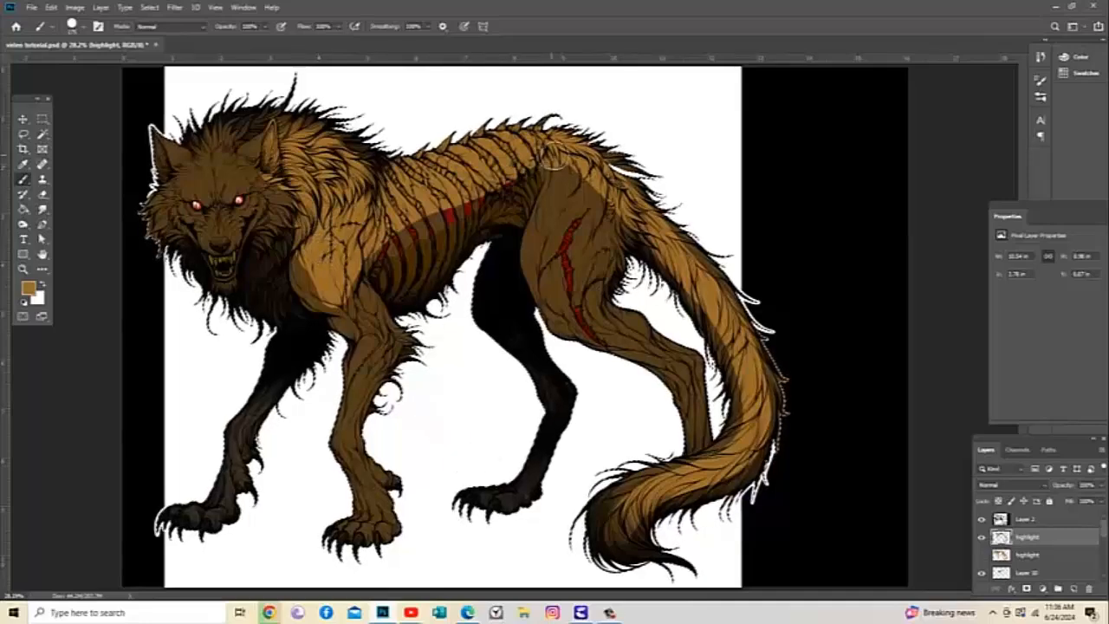
mouse_move(557, 154)
left_mouse_down()
mouse_move(550, 274)
mouse_move(568, 303)
mouse_move(666, 364)
mouse_move(686, 405)
mouse_move(702, 381)
left_mouse_up()
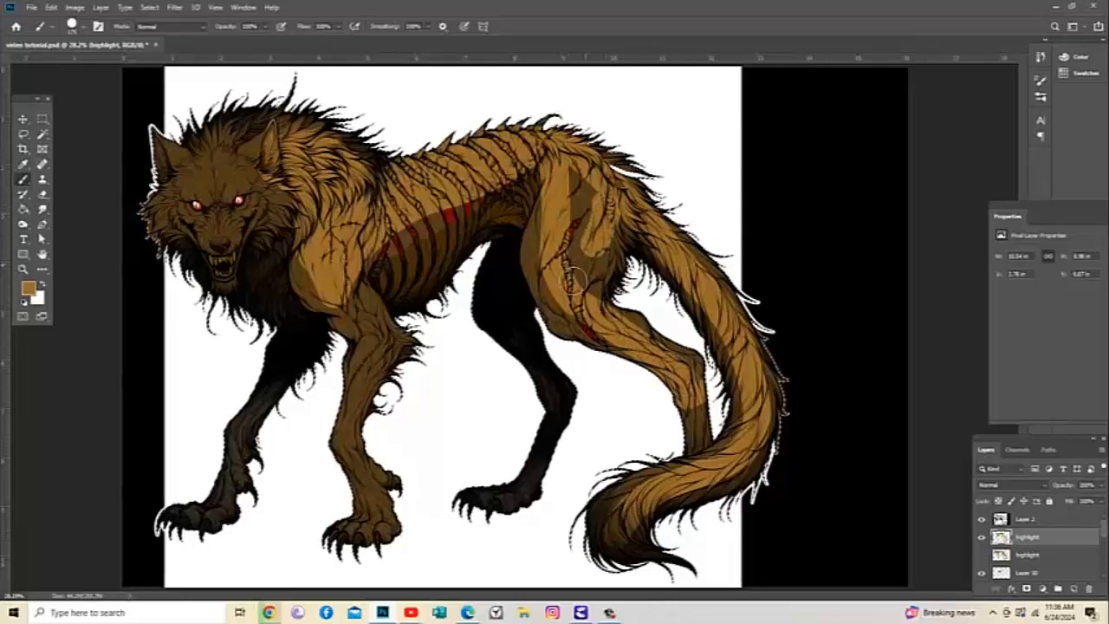
mouse_move(576, 227)
left_mouse_down()
mouse_move(564, 162)
mouse_move(579, 163)
mouse_move(592, 188)
mouse_move(575, 223)
mouse_move(604, 225)
left_mouse_up()
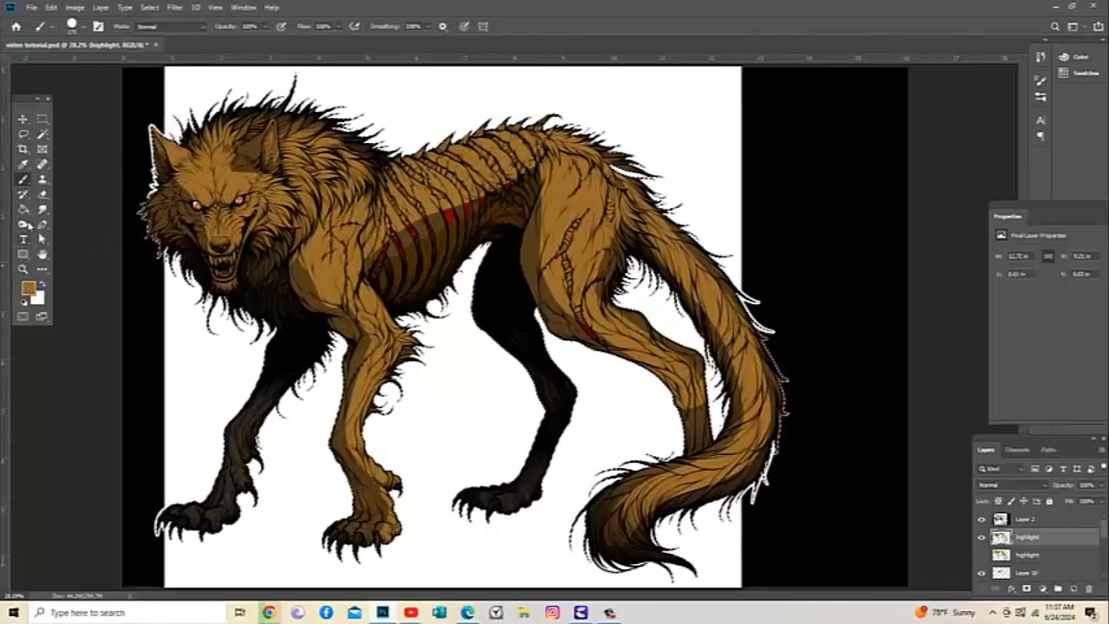
- Finish painting the highlights and deselect the wolf's outline
left_click(44, 195)
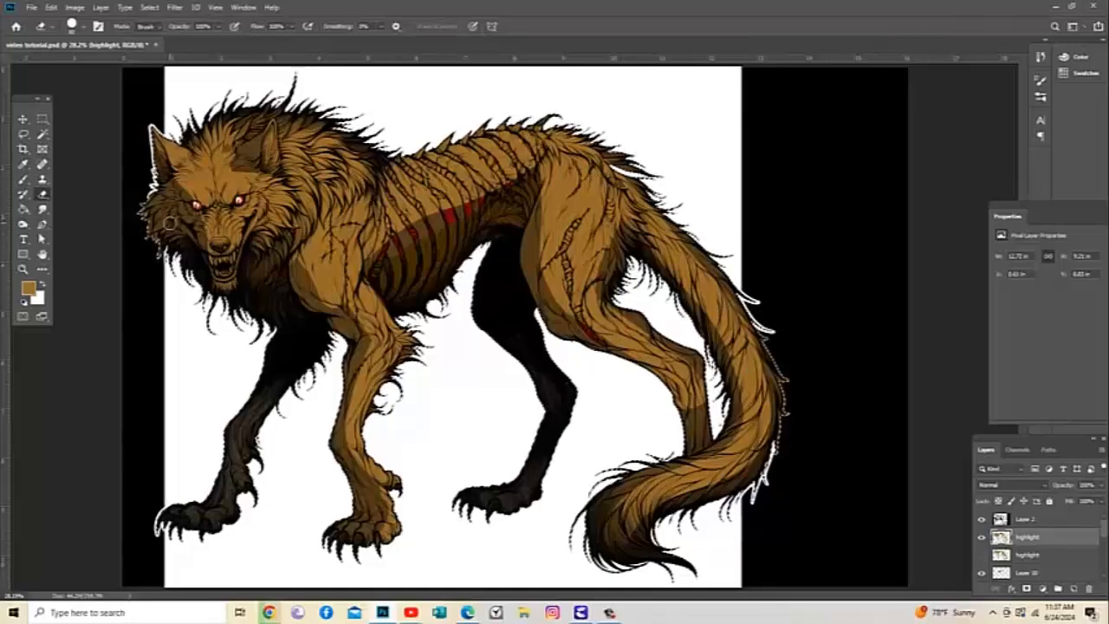
key("ctrl+d")
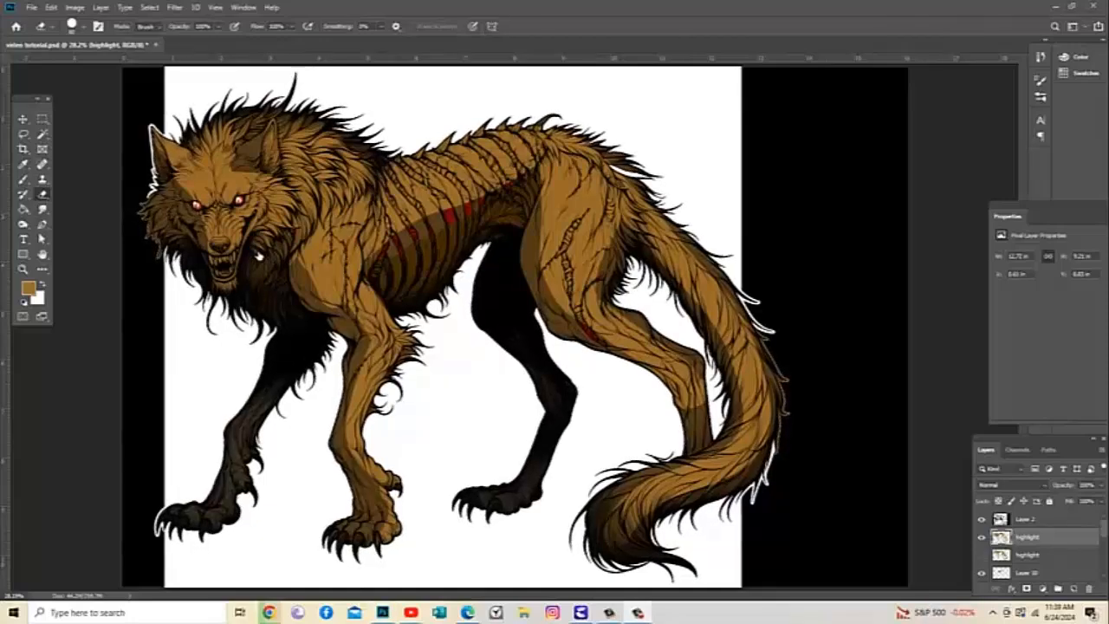
left_click(43, 121)
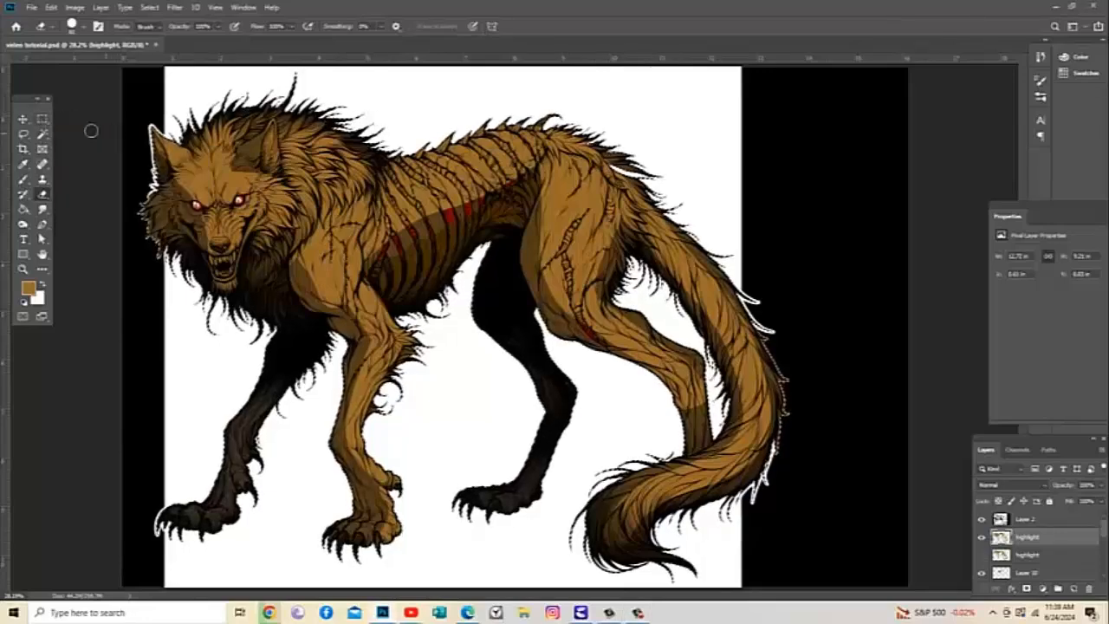
left_click(42, 118)
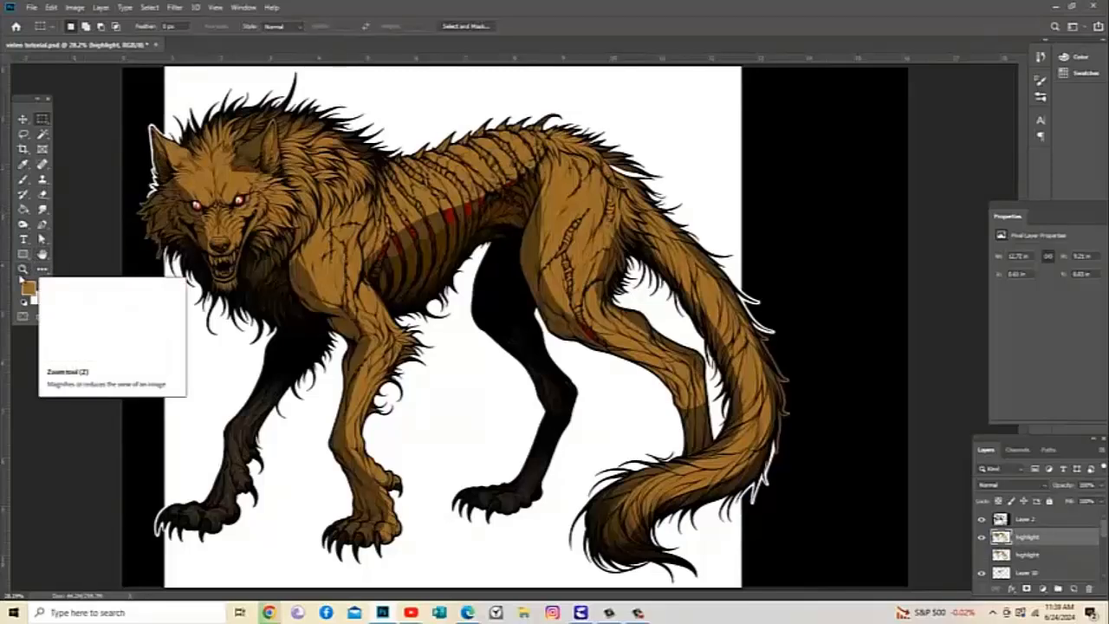
- Draw a closed Pen tool path around the shadow area from the wolf's temple to its leftmost eye
left_click(23, 270)
left_click_drag(217, 200, 118, 204)
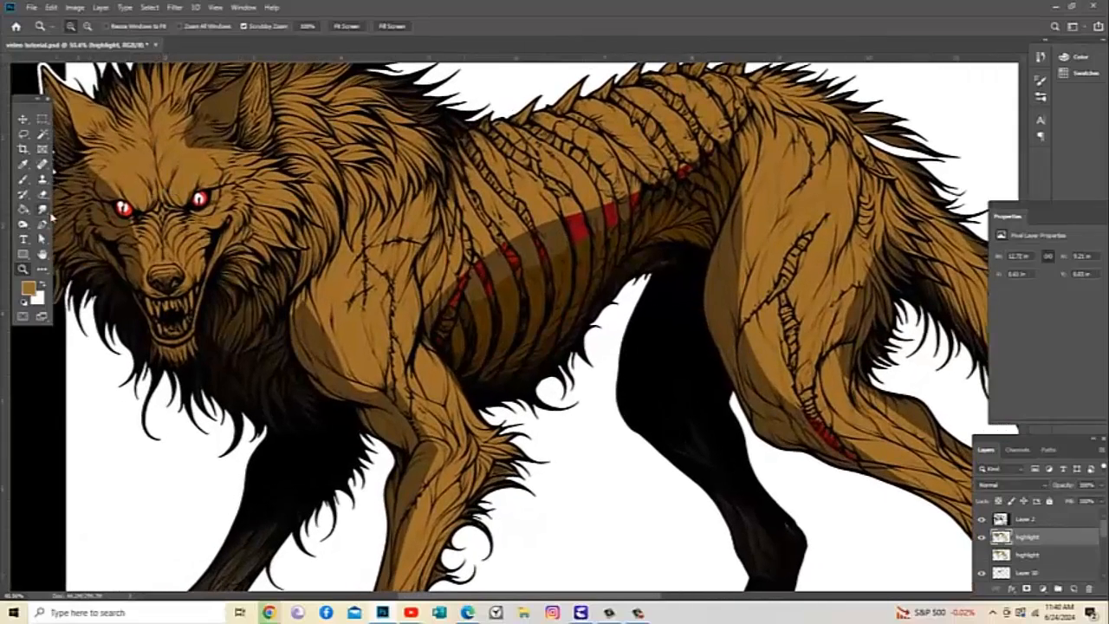
left_click(41, 223)
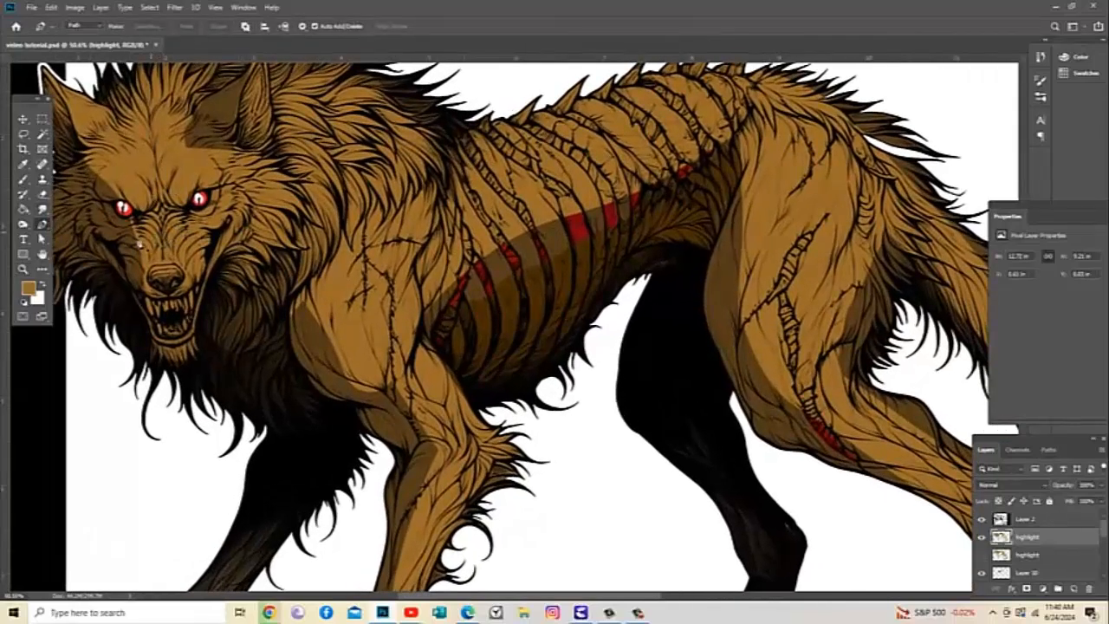
left_click(96, 174)
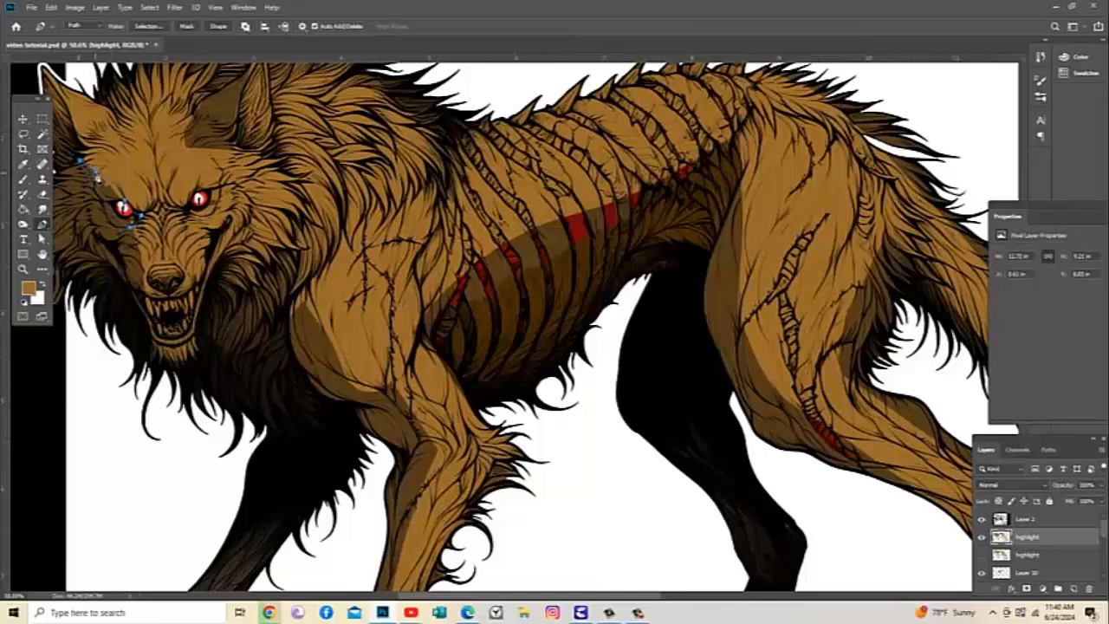
- Convert the eye path into a selection with default settings, clear the highlight inside it and deselect
right_click(100, 183)
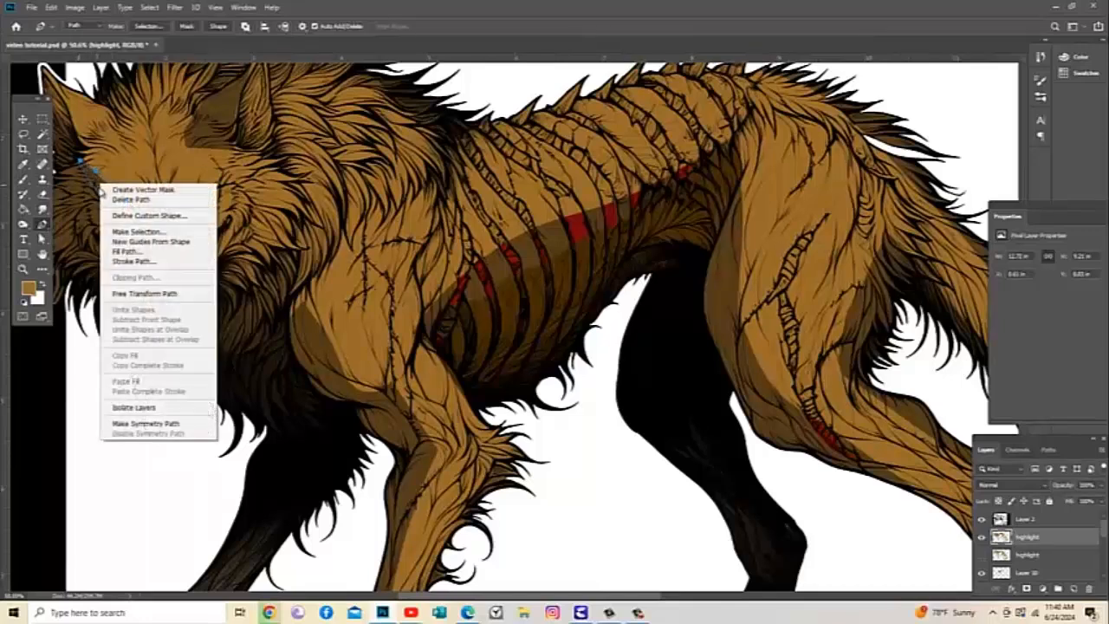
left_click(139, 232)
left_click(592, 149)
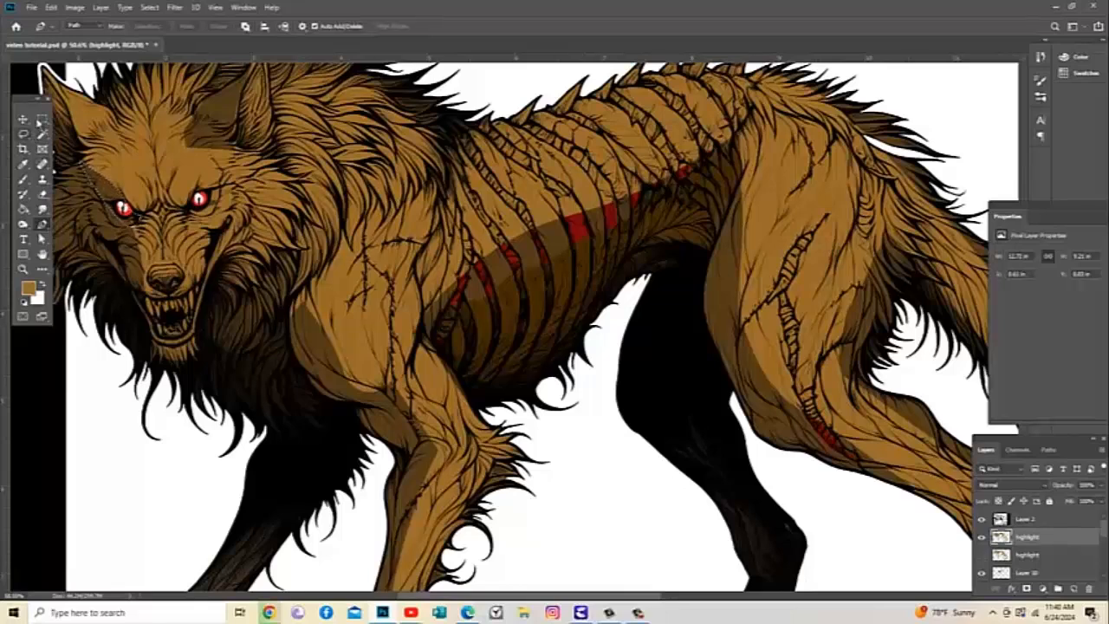
left_click(42, 119)
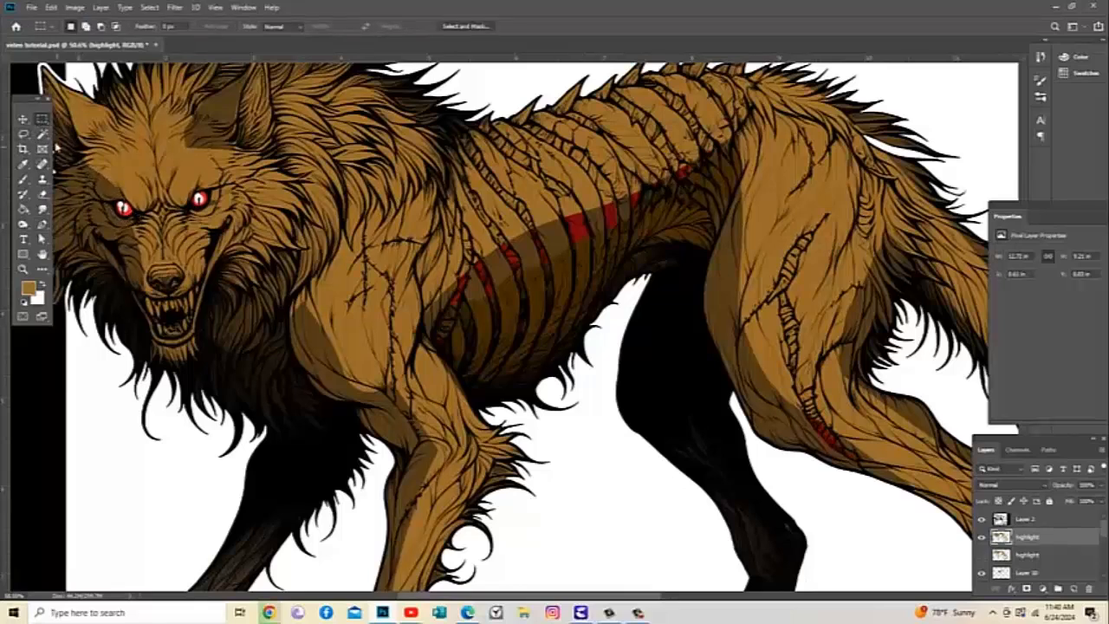
- Draw a closed Pen tool path from below the leftmost eye through the muzzle to the chin and back up the cheek
left_click(42, 224)
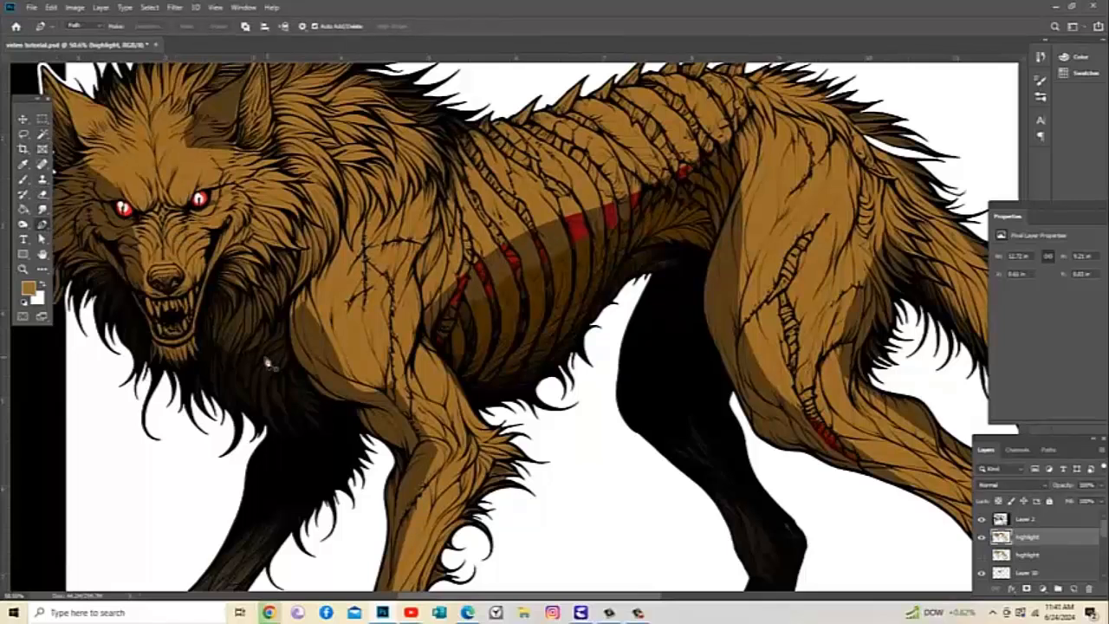
left_click(134, 224)
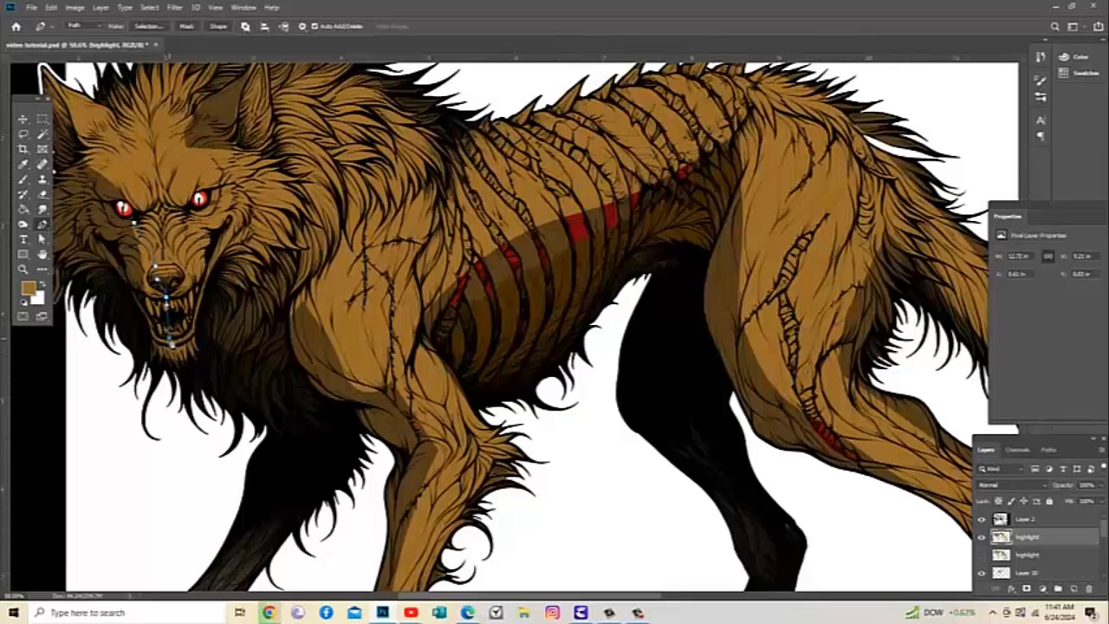
left_click_drag(171, 356, 173, 363)
left_click(149, 365)
left_click(128, 312)
left_click(117, 211)
- Convert the muzzle path into a selection, clear the highlight inside it and deselect
right_click(127, 244)
left_click(164, 296)
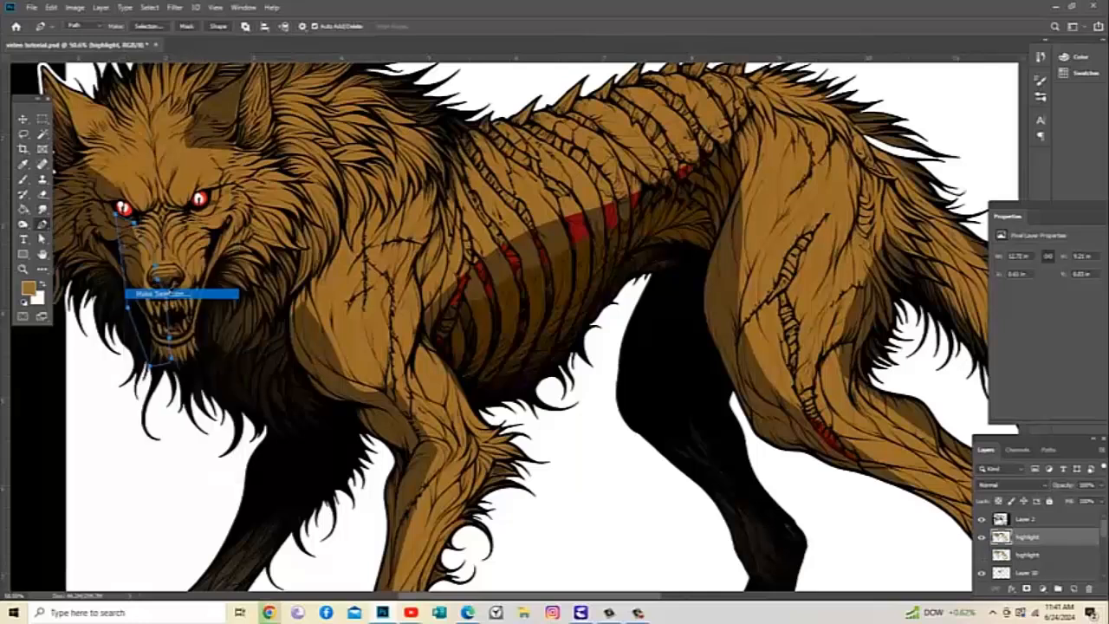
left_click(588, 150)
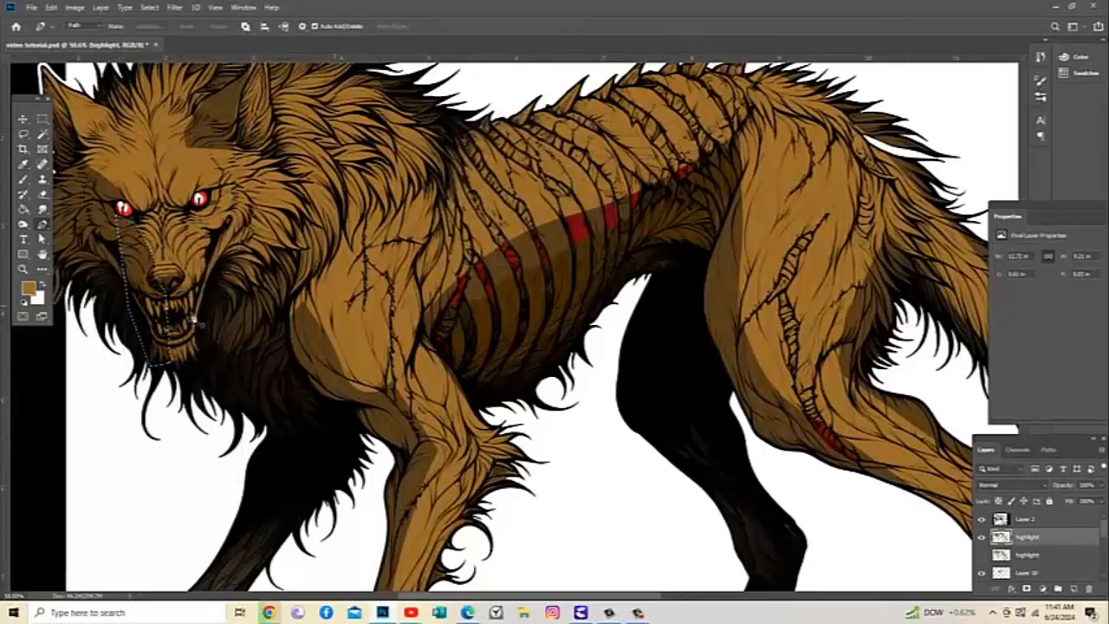
left_click(41, 119)
left_click(102, 244)
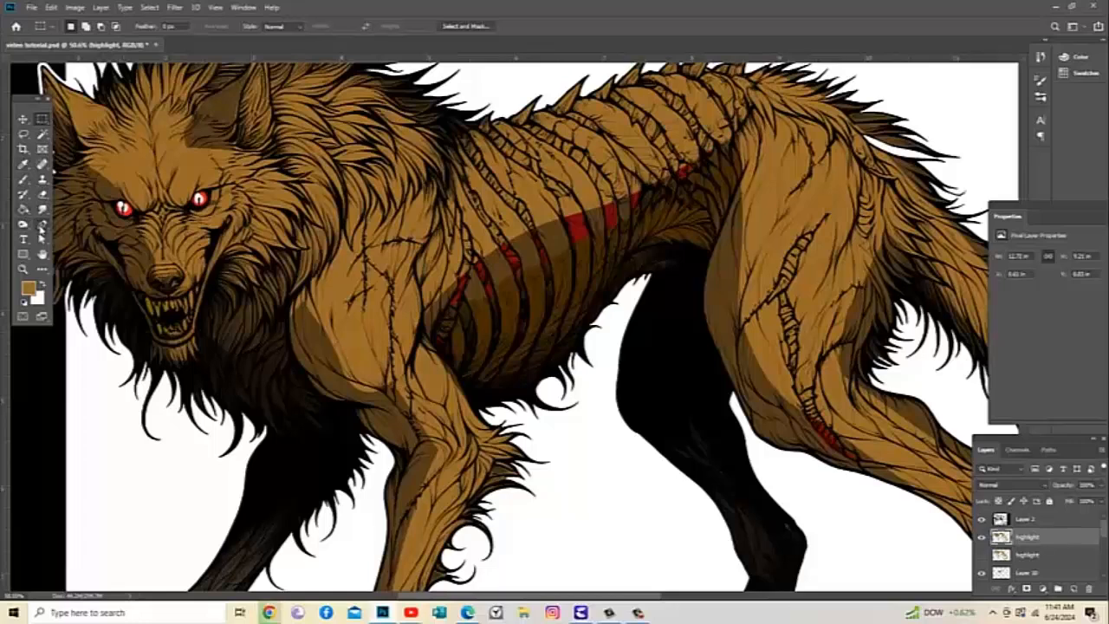
- Draw a closed Pen tool path around the shadow area along the front edge of the wolf's shoulder, down to the upper foreleg
left_click(42, 223)
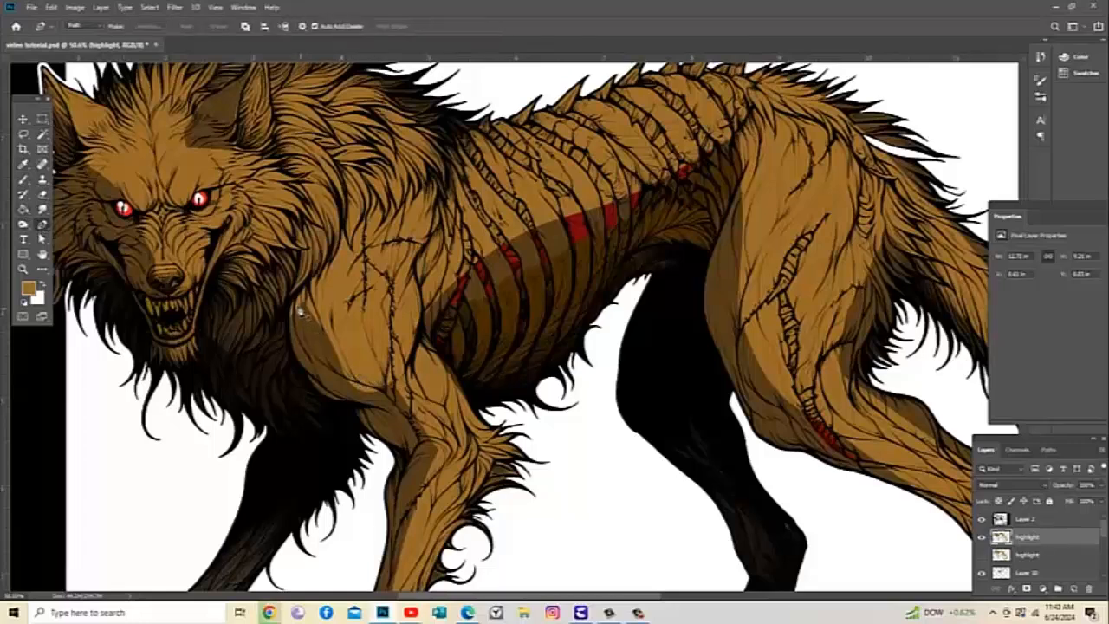
left_click(314, 285)
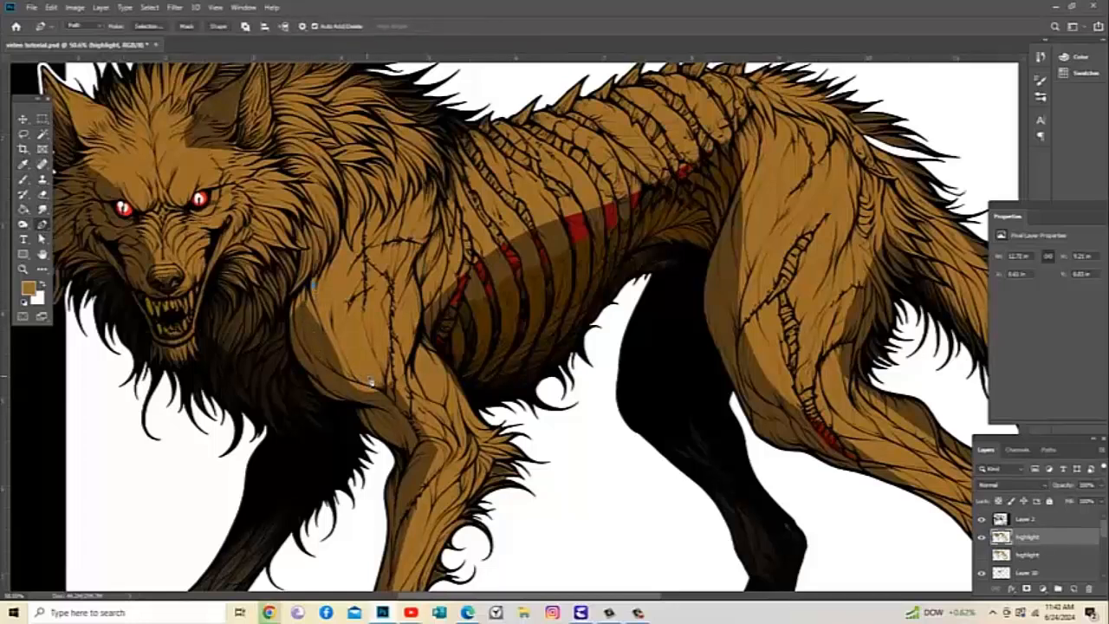
left_click_drag(388, 391, 325, 383)
left_click(288, 321)
- Convert the shoulder path into a selection with default settings, clear the highlight inside it and deselect
right_click(312, 324)
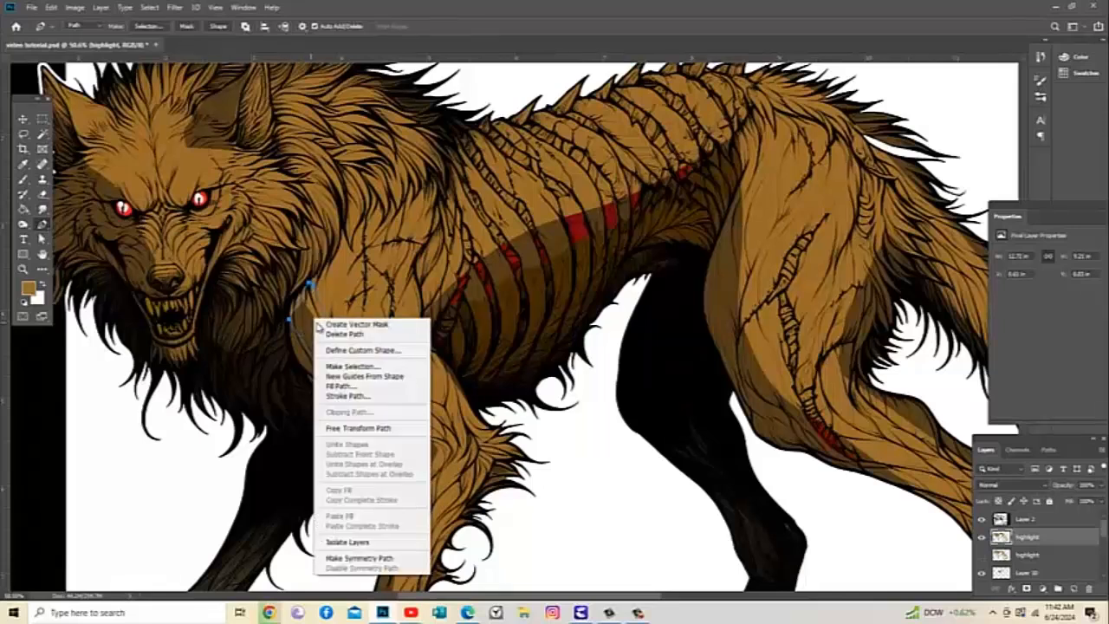
left_click(360, 367)
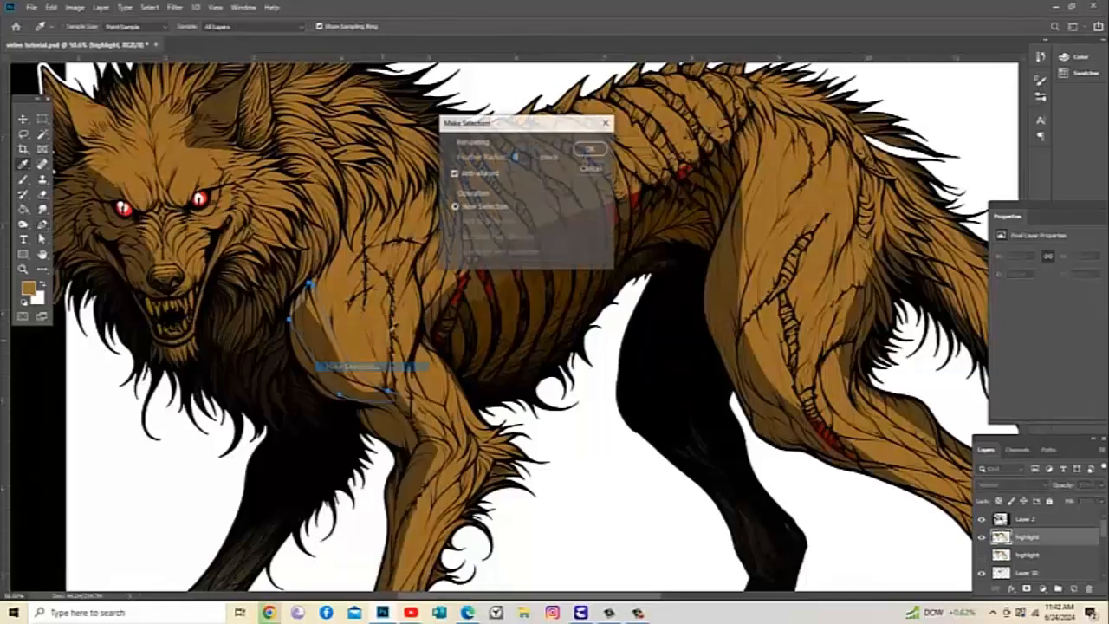
left_click(589, 149)
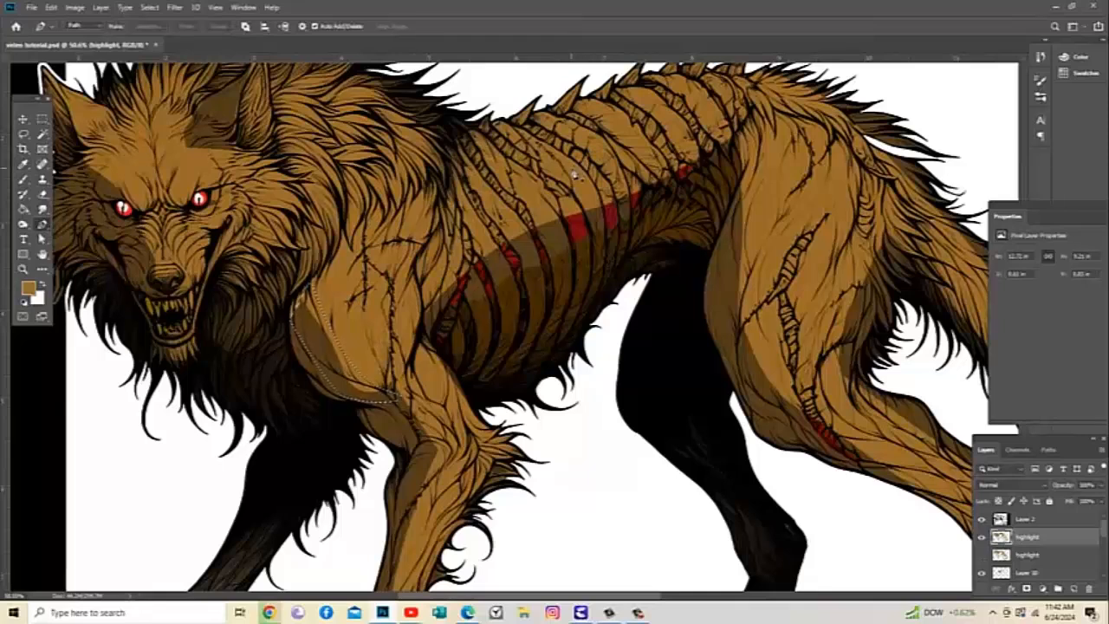
left_click(41, 119)
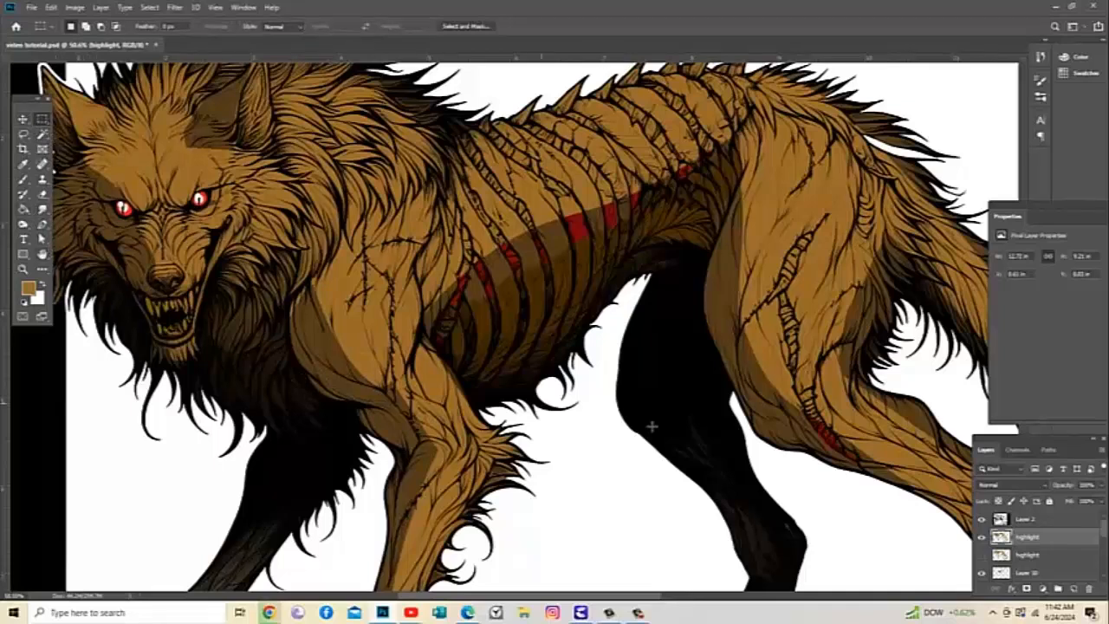
- Hide the upper highlight layer, show the lower highlight layer and make it active for work with the Smudge tool
left_click(981, 537)
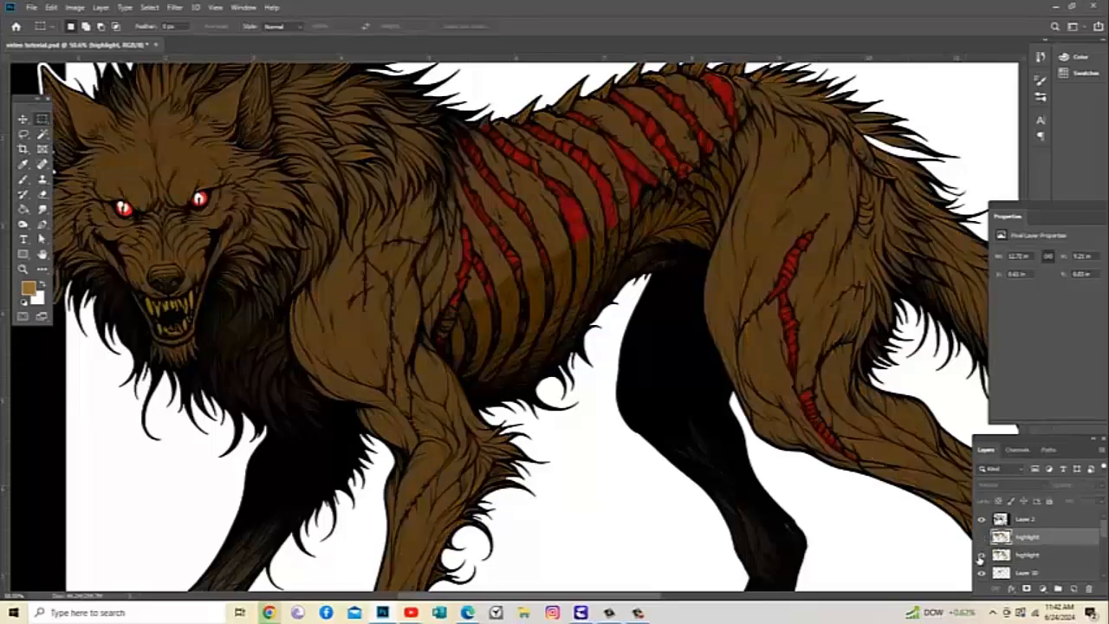
left_click(981, 556)
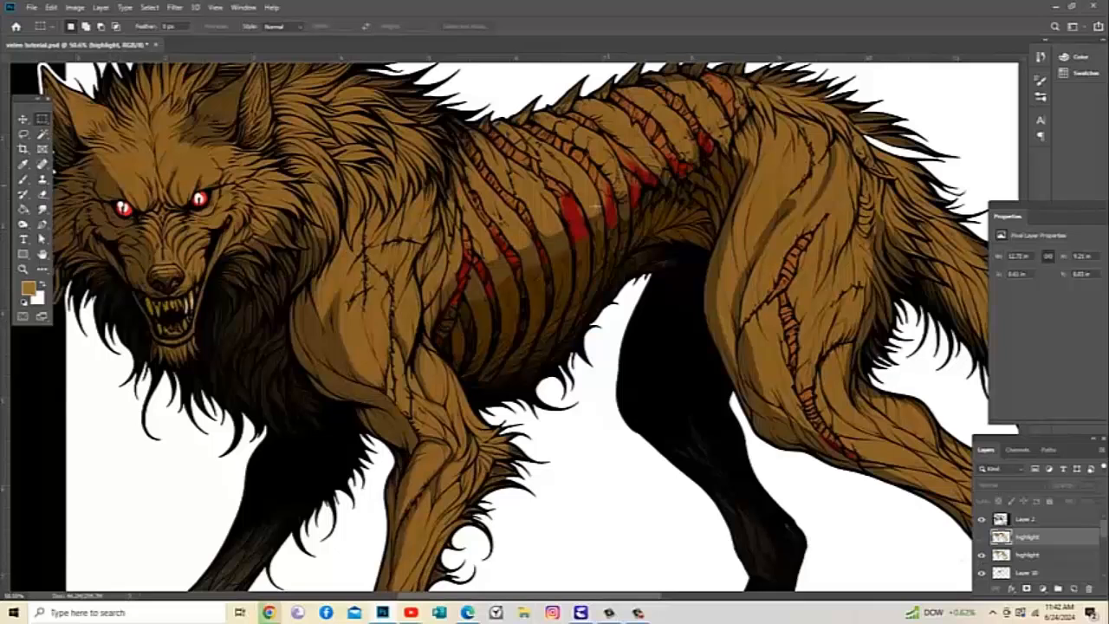
left_click(42, 209)
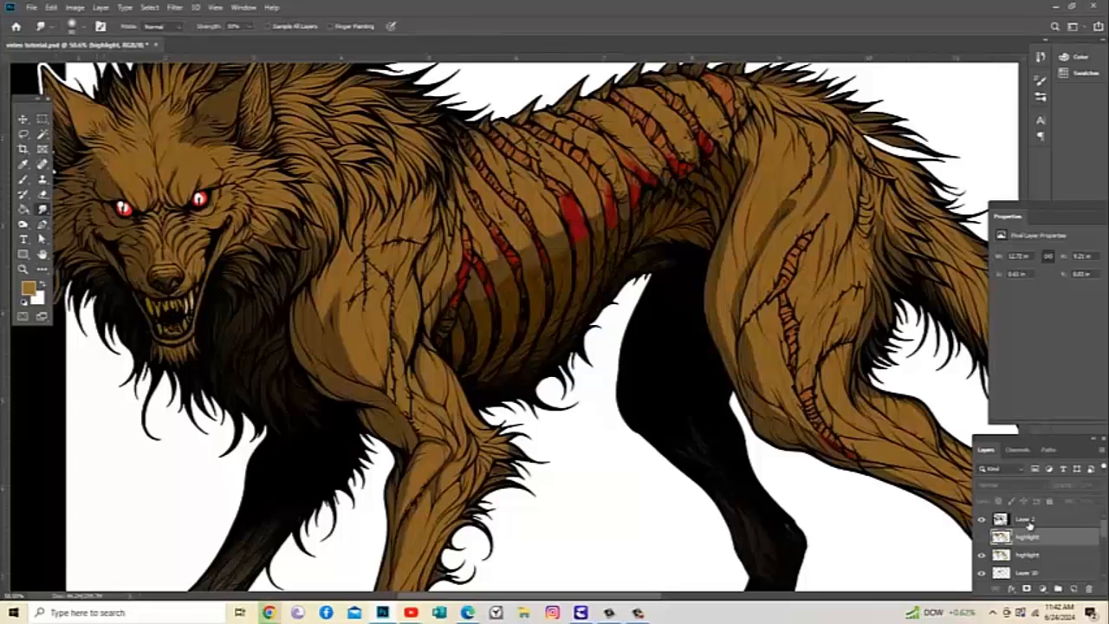
left_click(1011, 556)
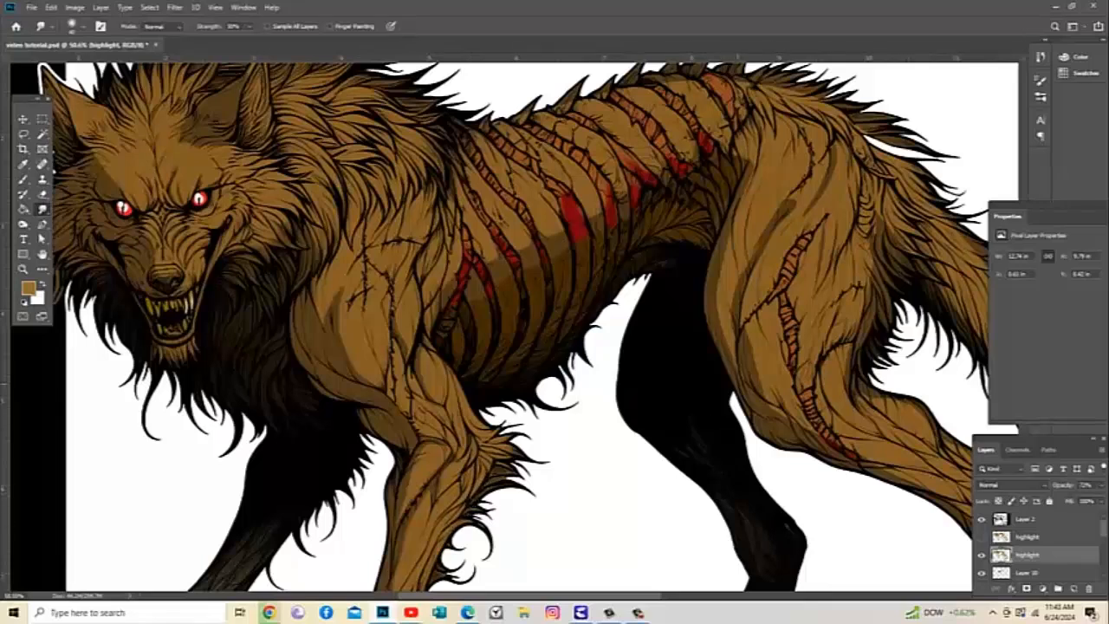
- Enlarge the Smudge brush and blend the highlight edges on the wolf's hind leg from the thigh downward
key("bracketright")
key("bracketright")
key("bracketright")
mouse_move(789, 209)
left_mouse_down()
mouse_move(742, 285)
mouse_move(735, 329)
mouse_move(785, 429)
mouse_move(937, 479)
mouse_move(892, 484)
mouse_move(829, 469)
mouse_move(843, 454)
mouse_move(897, 478)
left_mouse_up()
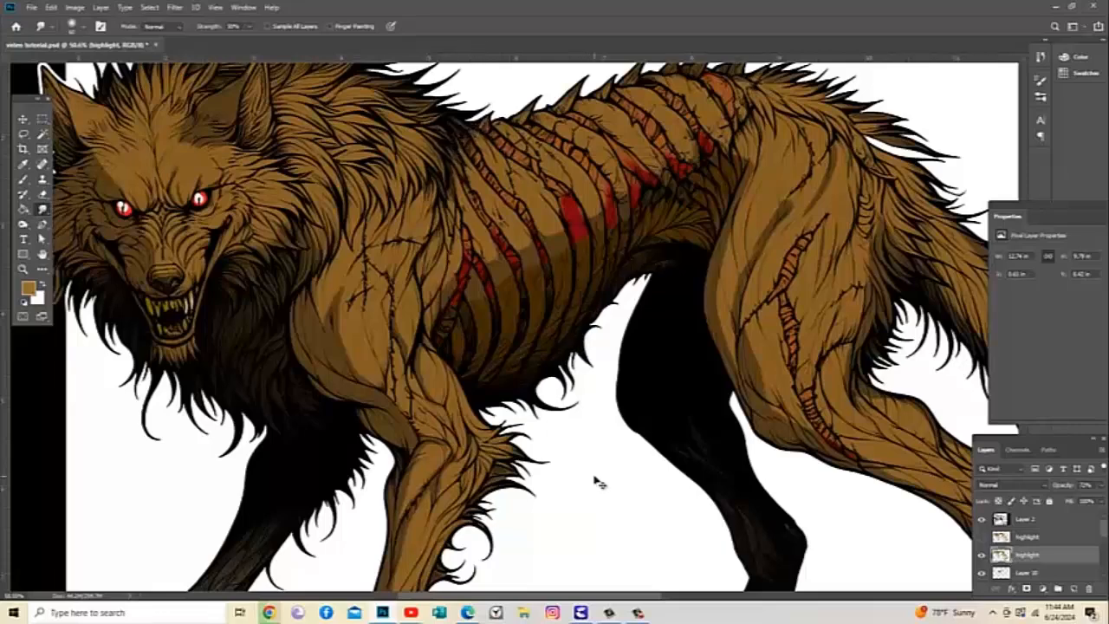
key("ctrl+0")
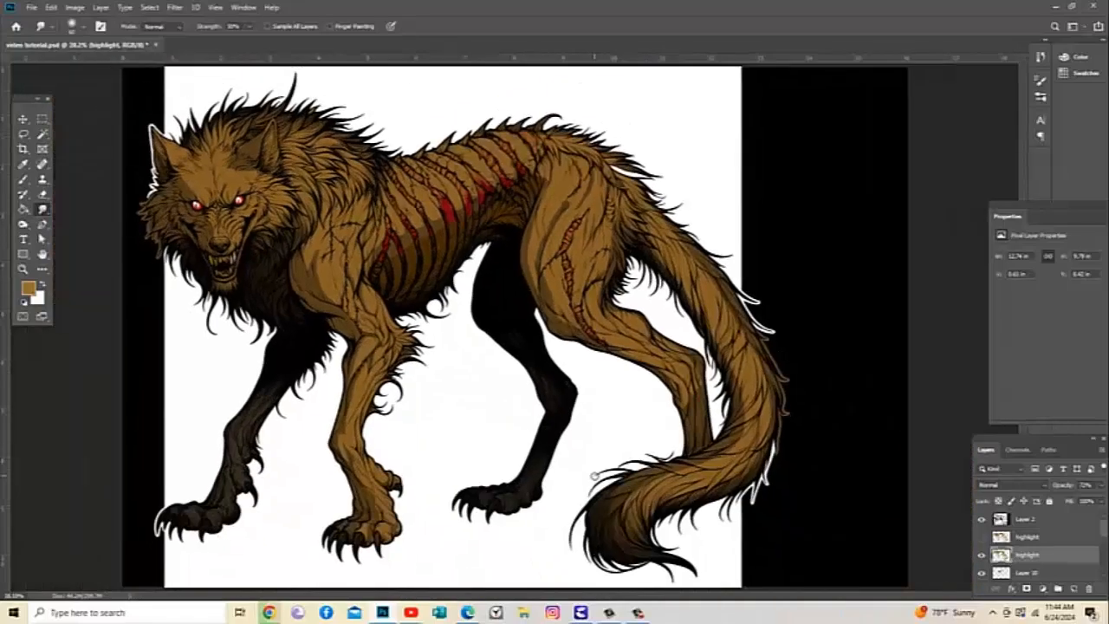